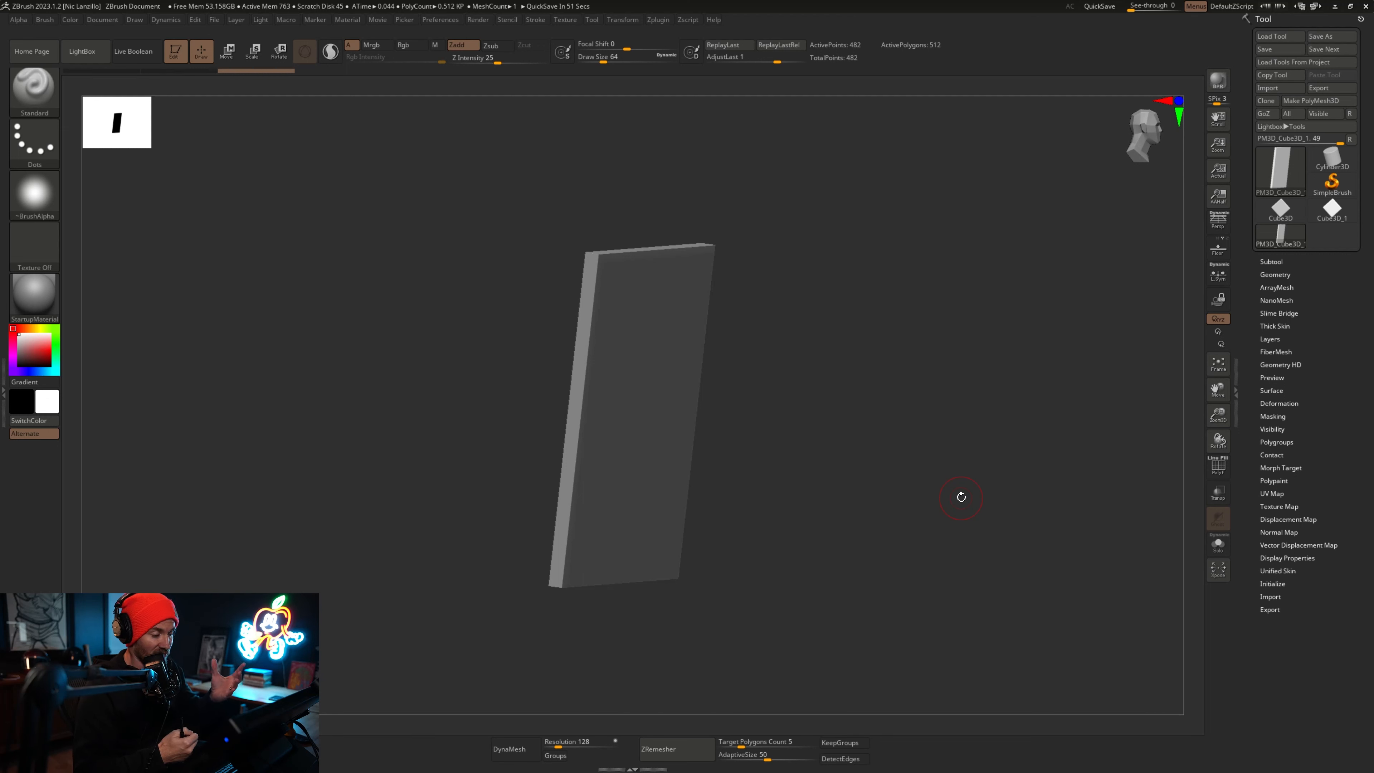
Display the slab's polygon wireframe and scale the slab thinner along its Z axis.
left_click_drag(924, 518, 955, 545, "shift")
key("shift+f")
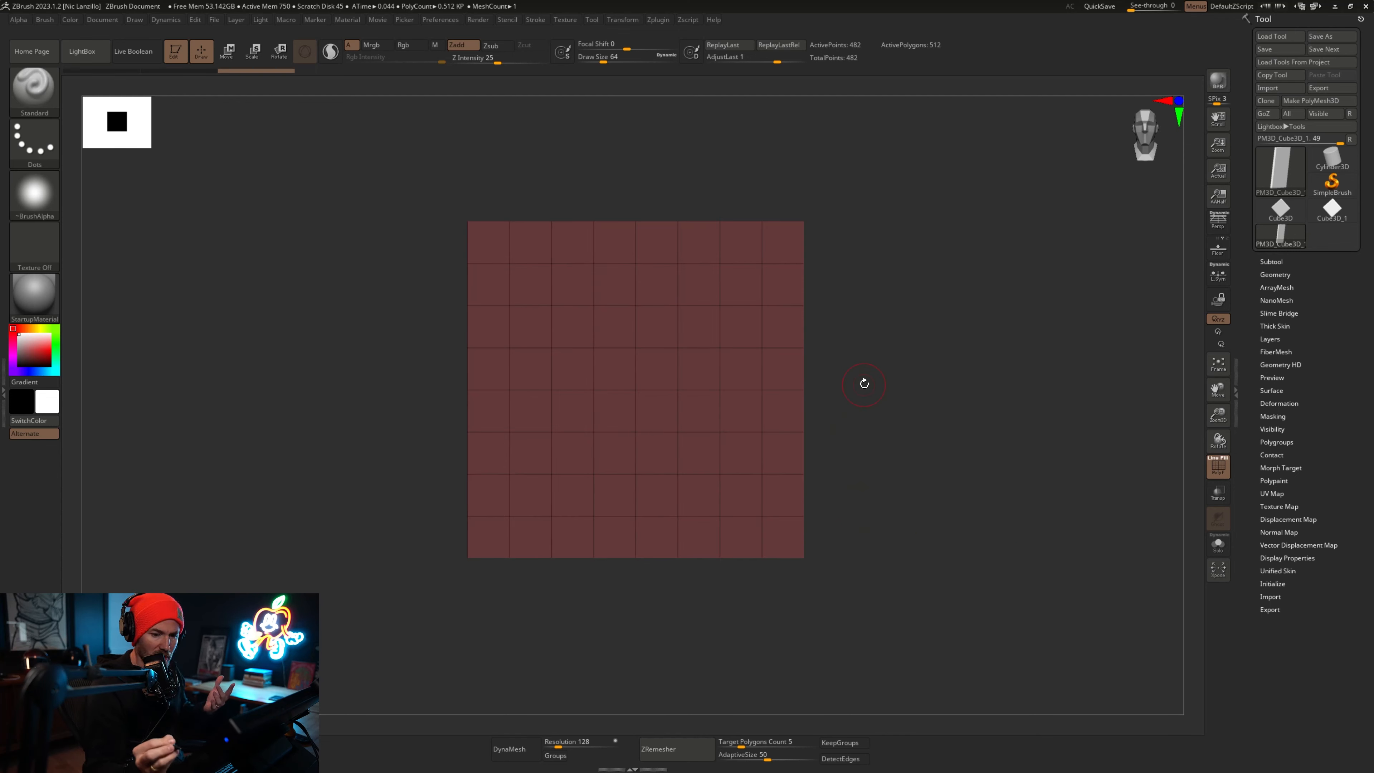
left_click_drag(1115, 353, 1003, 467)
key("e")
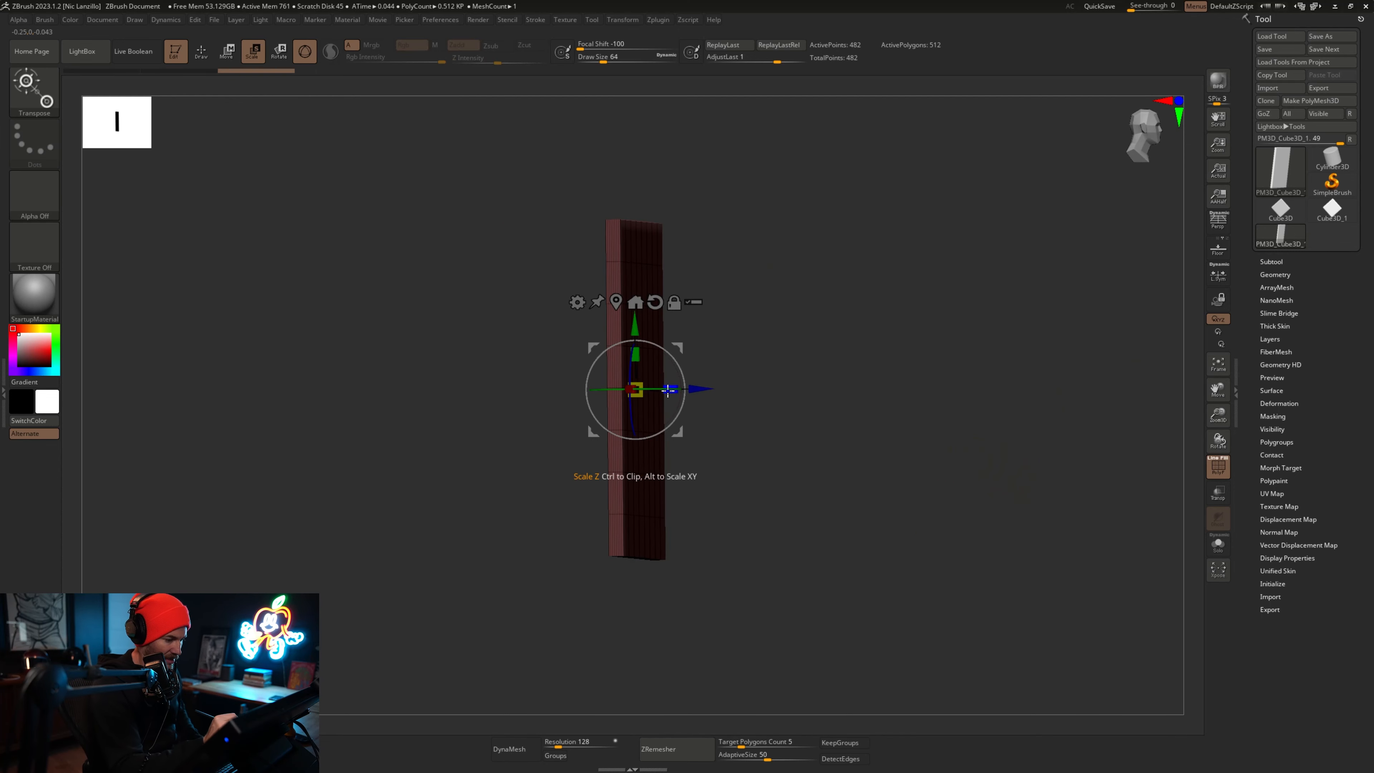
left_click_drag(676, 389, 660, 388)
key("q")
Convert the thin slab to a DynaMesh at resolution 128 and hide the polygon wireframe.
left_click_drag(877, 516, 908, 541, "shift")
left_click_drag(1281, 276, 1283, 273)
left_click(1286, 272)
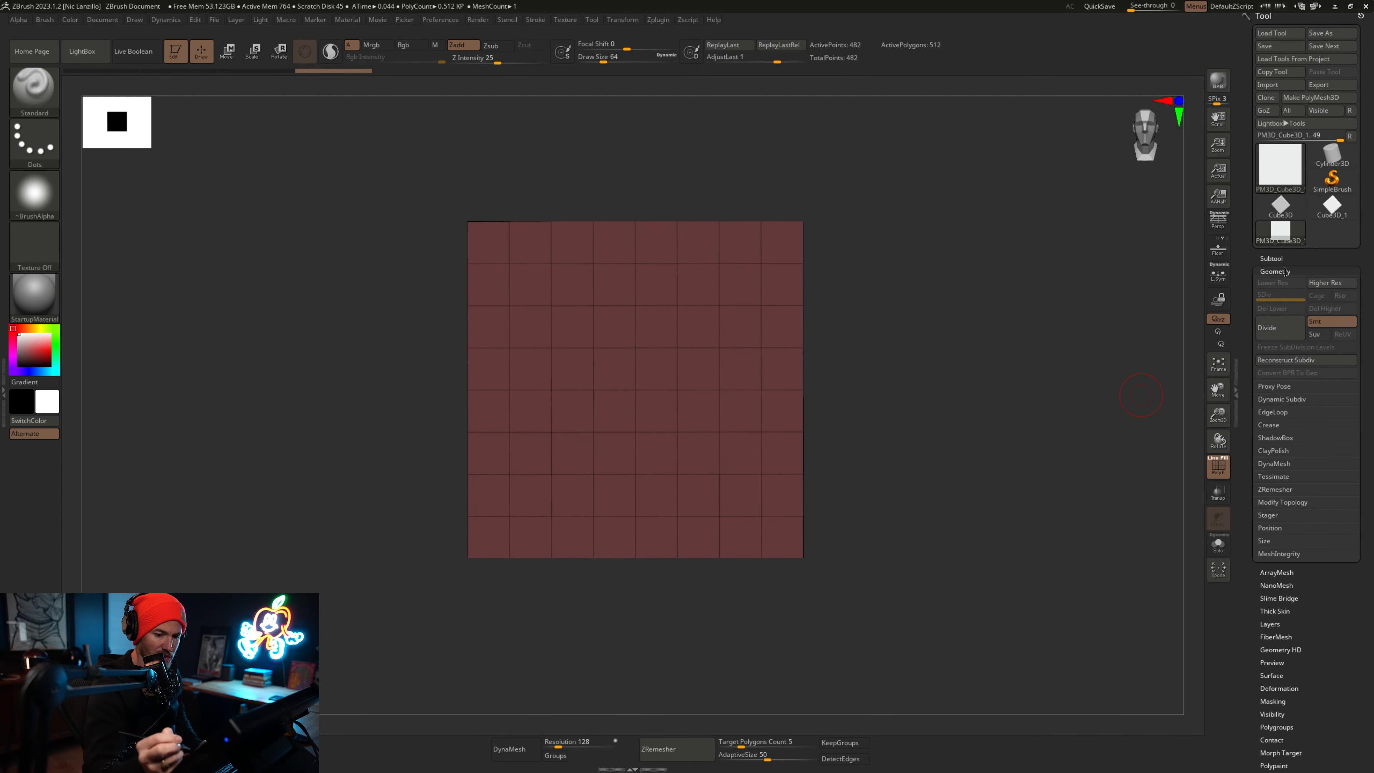
left_click(1283, 463)
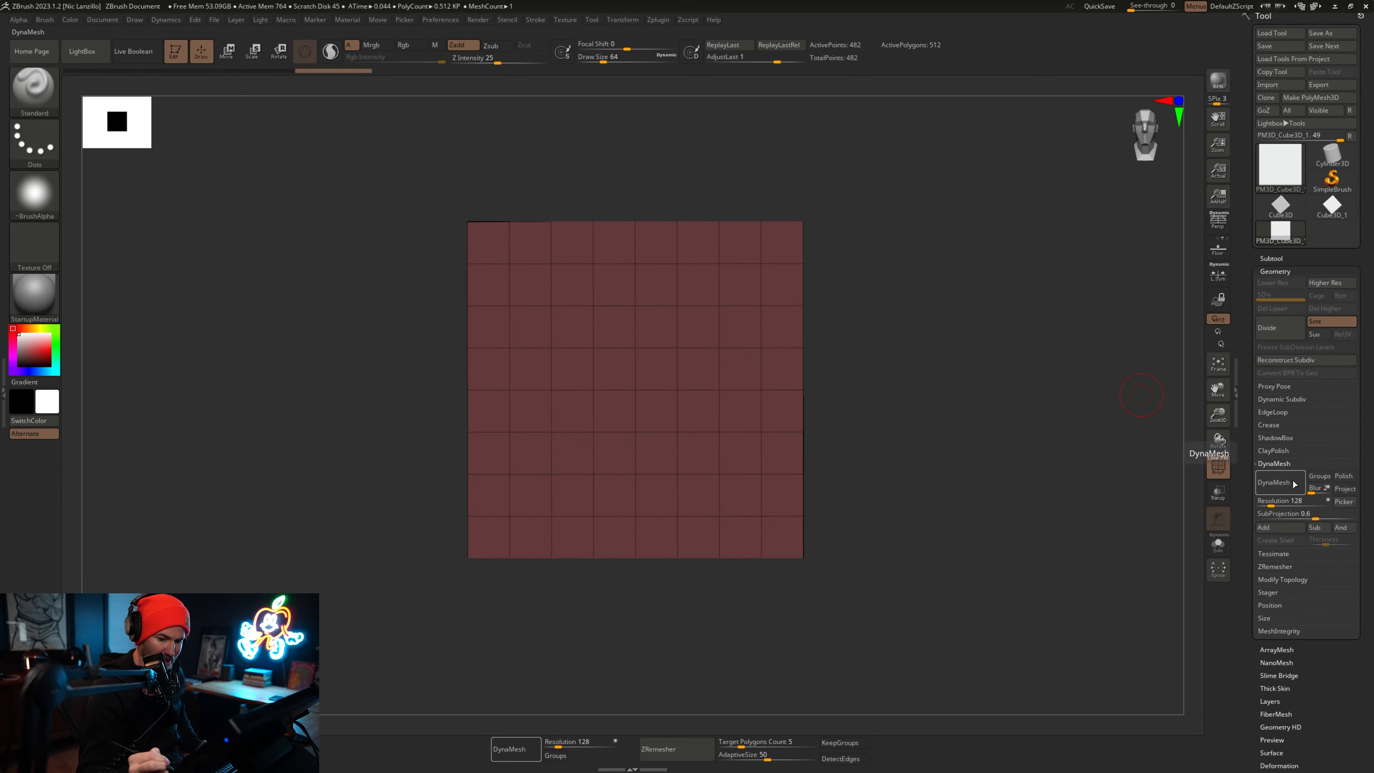
left_click(1282, 481)
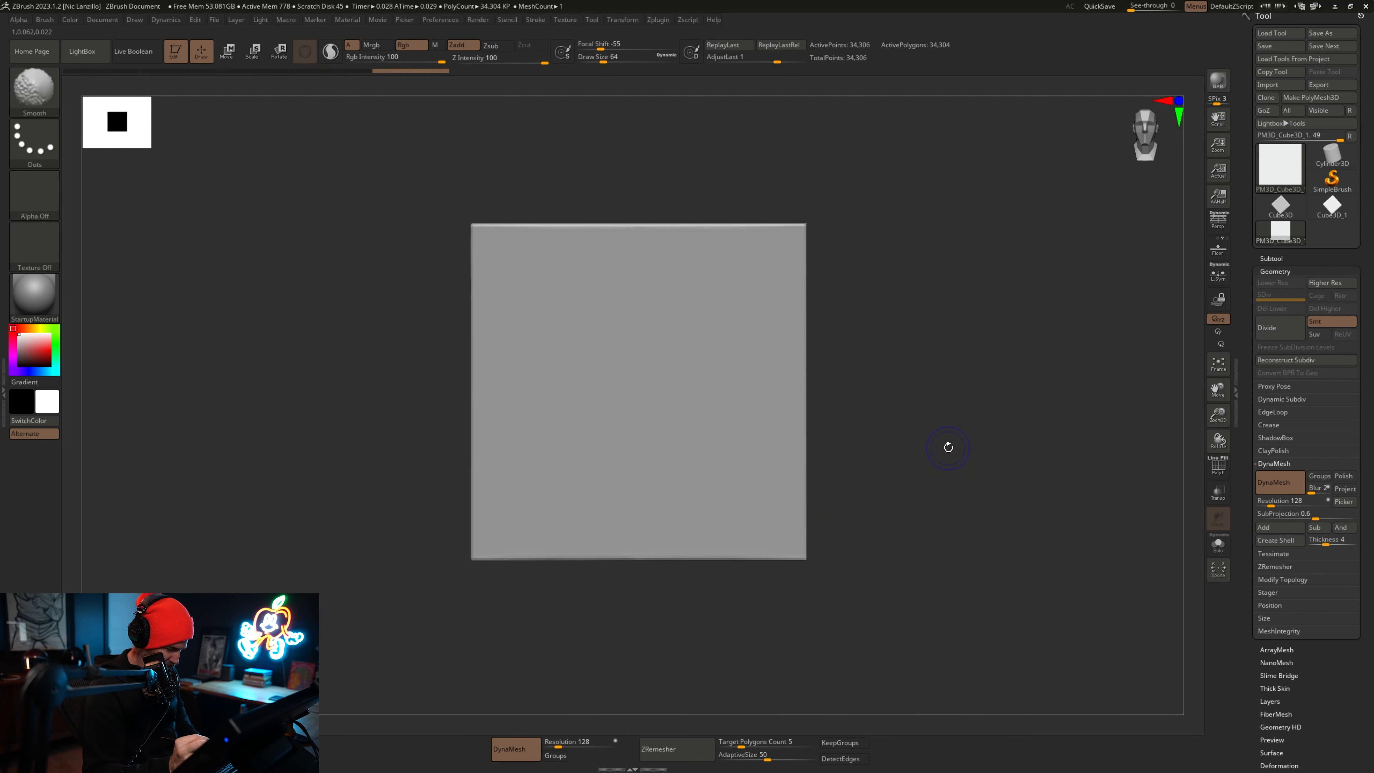
key("shift+f")
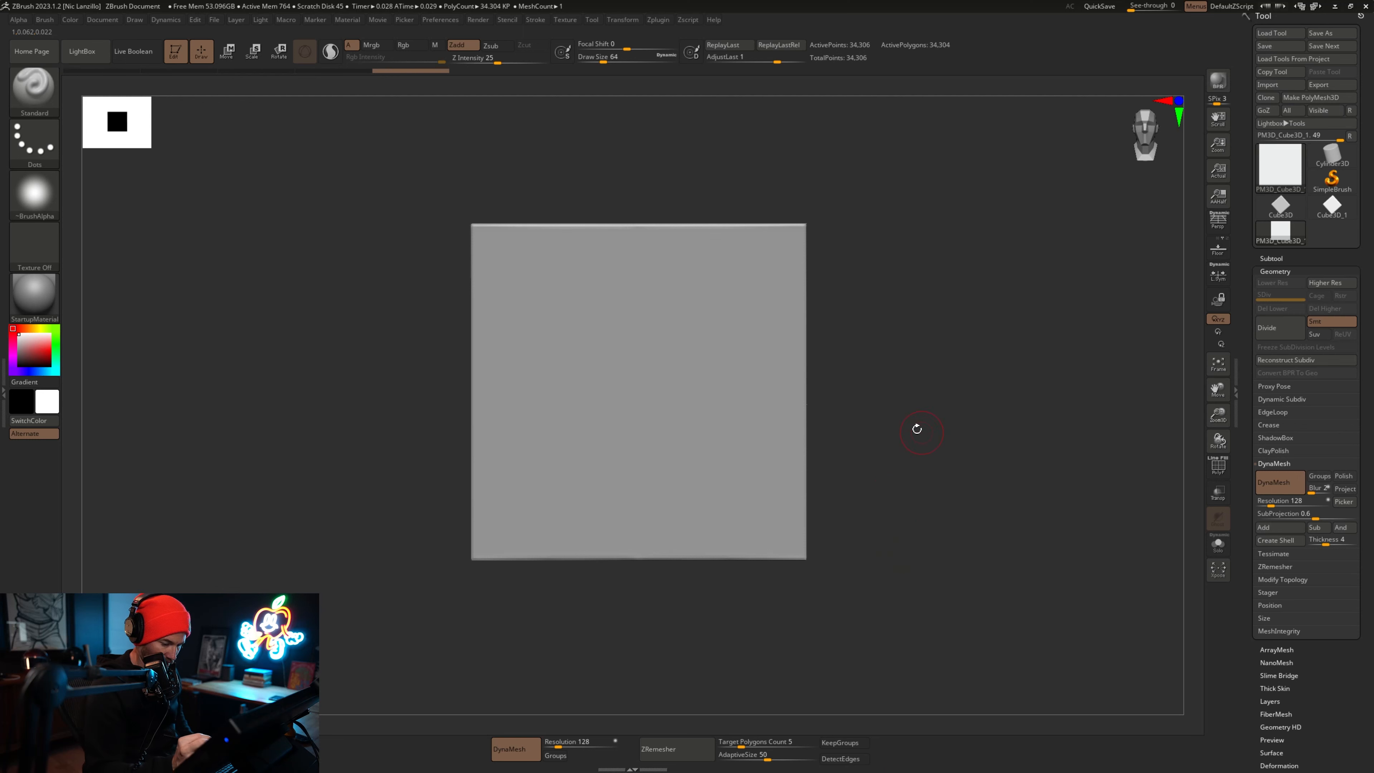
Sculpt mirrored ClayBuildup strokes on the lower half of the slab's front at draw size about 177, and inspect the back.
key("s")
left_click_drag(893, 510, 910, 510)
key("b")
key("c")
key("b")
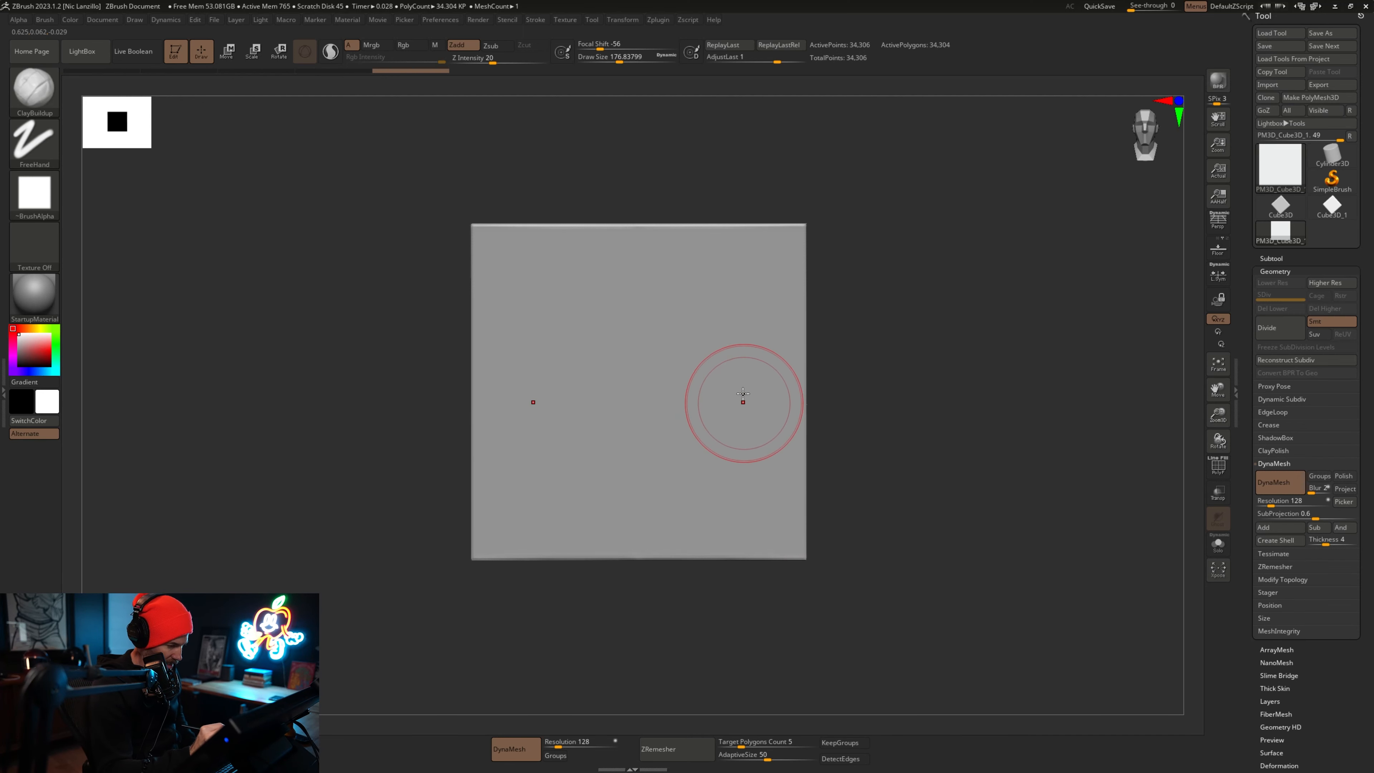
mouse_move(721, 470)
left_mouse_down()
mouse_move(746, 485)
mouse_move(700, 447)
mouse_move(683, 511)
mouse_move(698, 427)
left_mouse_up()
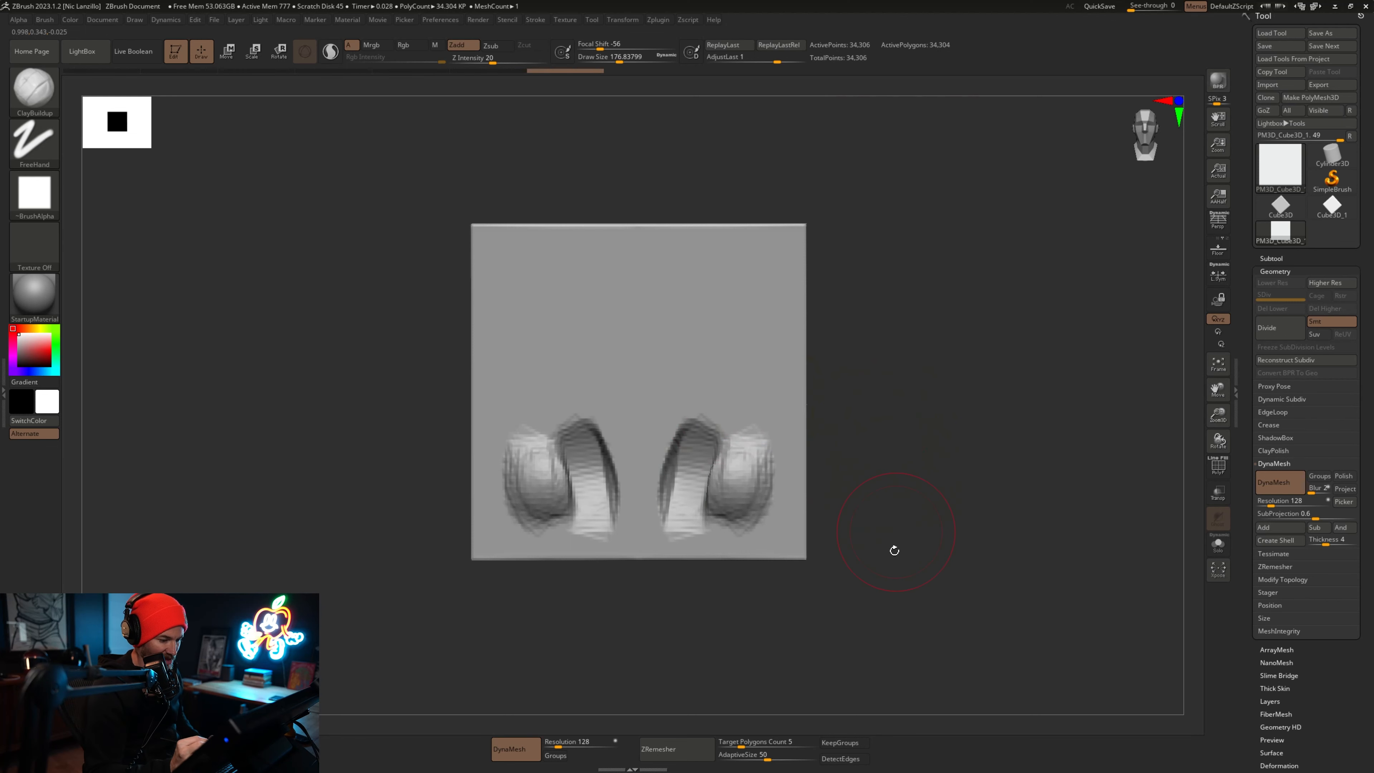
left_click_drag(752, 627, 850, 623)
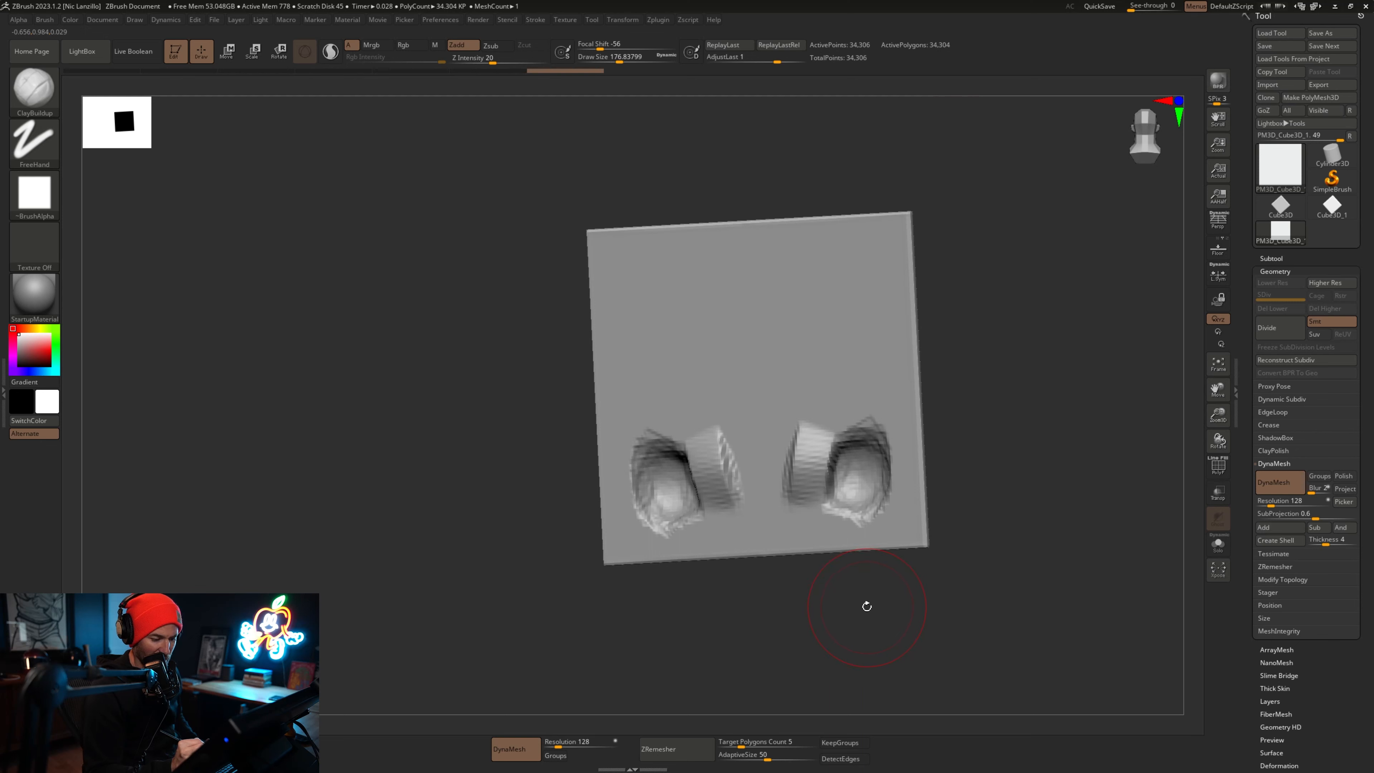
left_click_drag(869, 623, 849, 623)
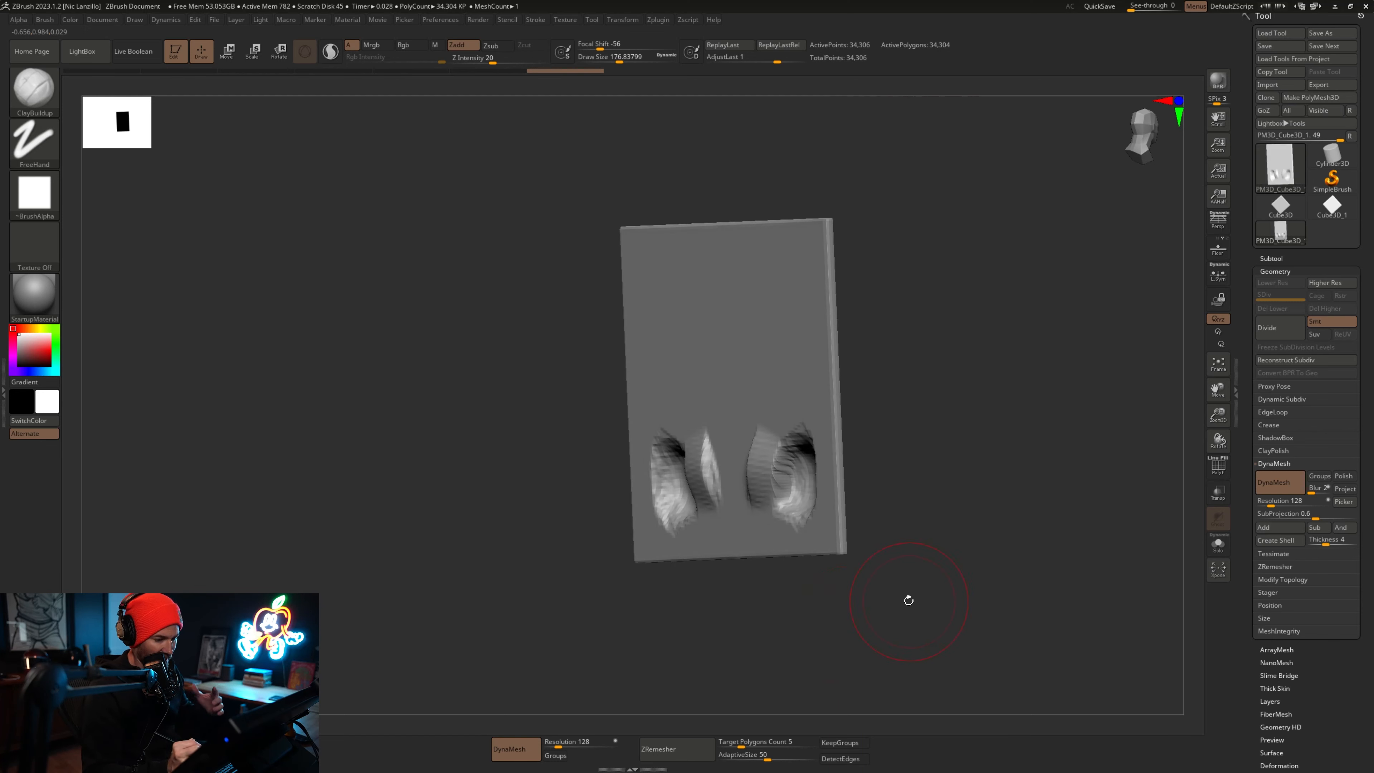
mouse_move(905, 602)
left_mouse_down()
mouse_move(893, 623)
mouse_move(850, 618)
left_mouse_up()
left_click_drag(917, 565, 947, 585, "alt")
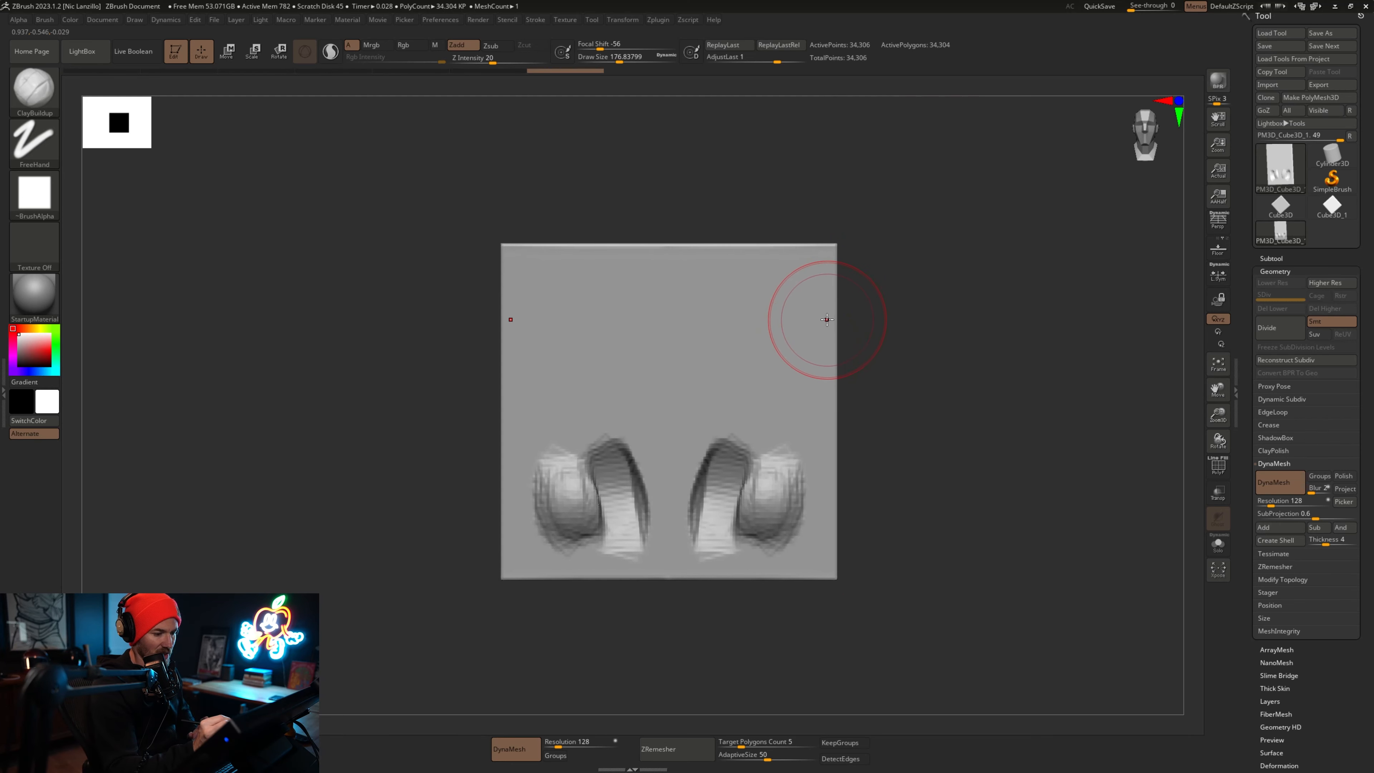
Enable BackfaceMask for the ClayBuildup brush and sculpt mirrored strokes on the upper half of the slab's front.
left_click(45, 19)
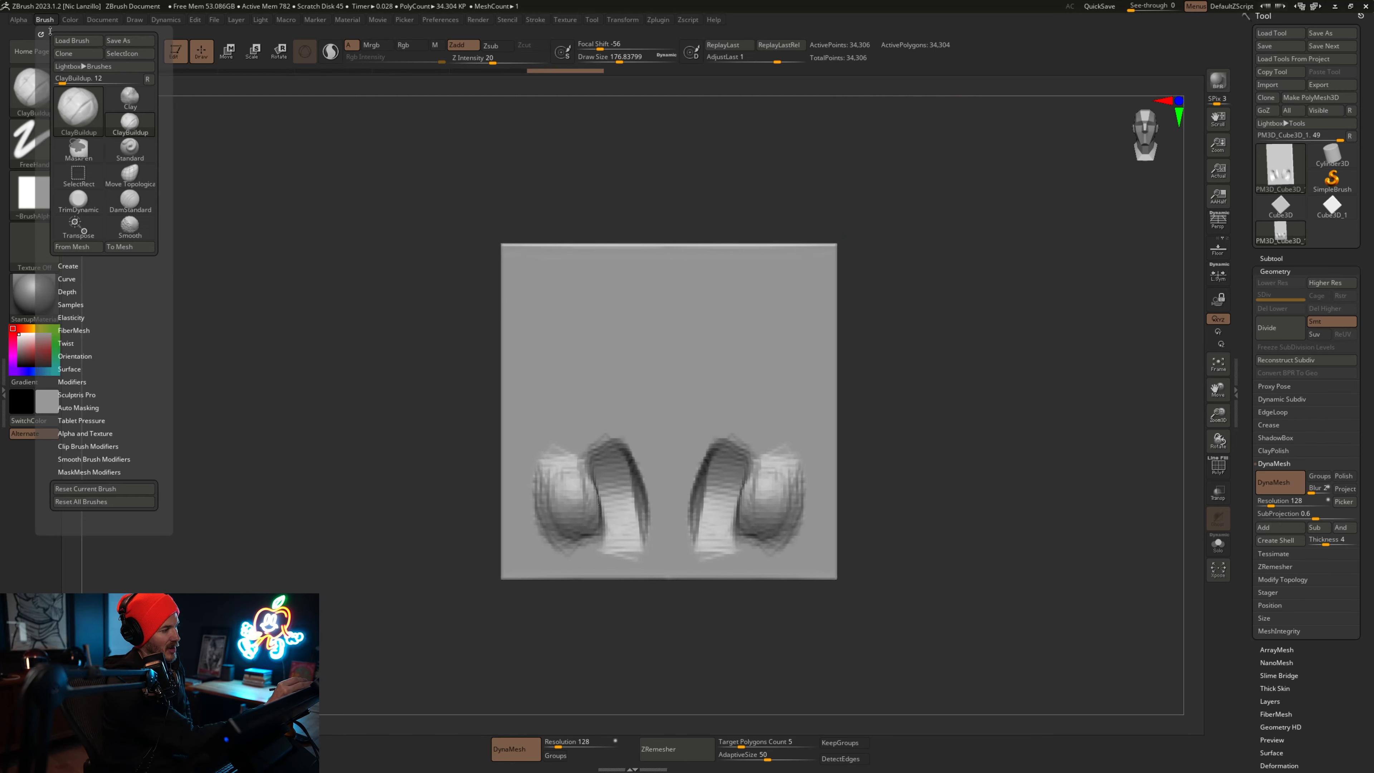
left_click(97, 409)
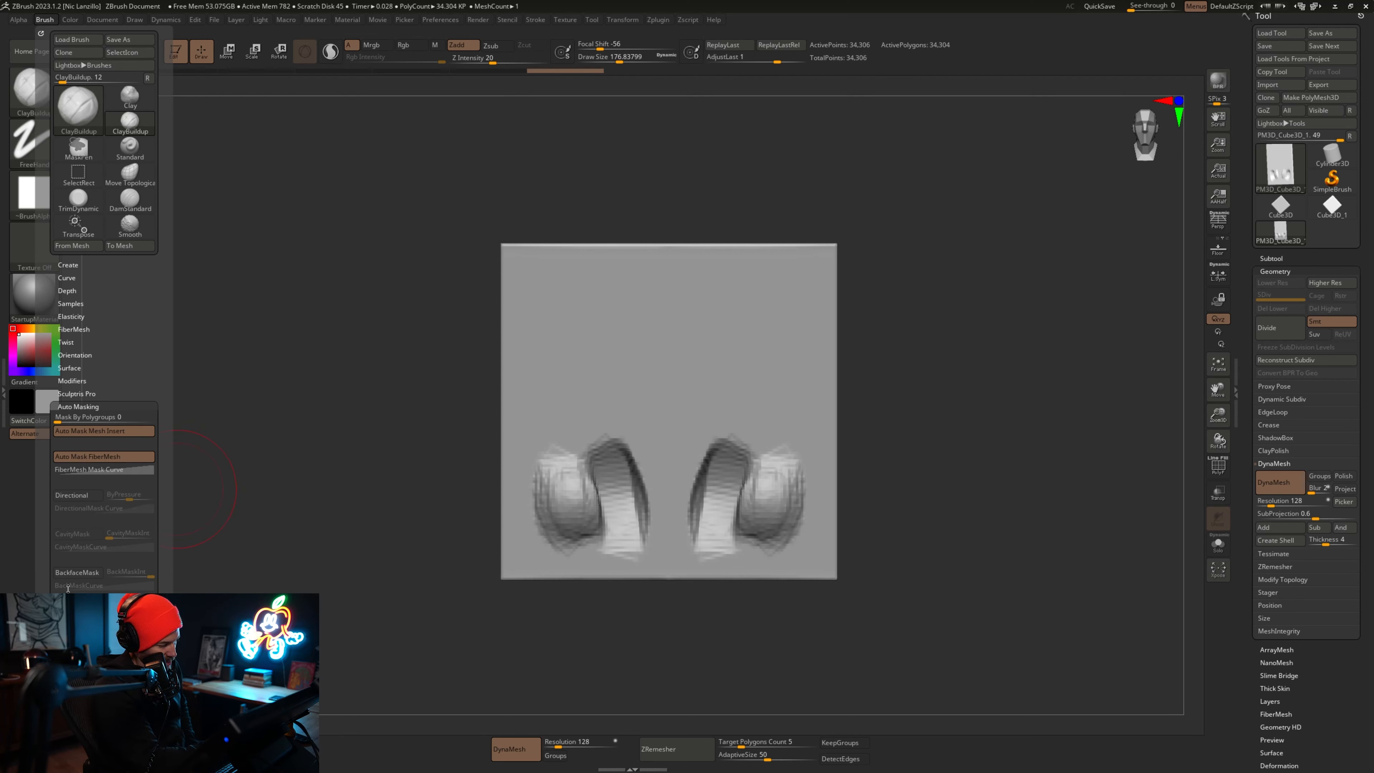
left_click(83, 573)
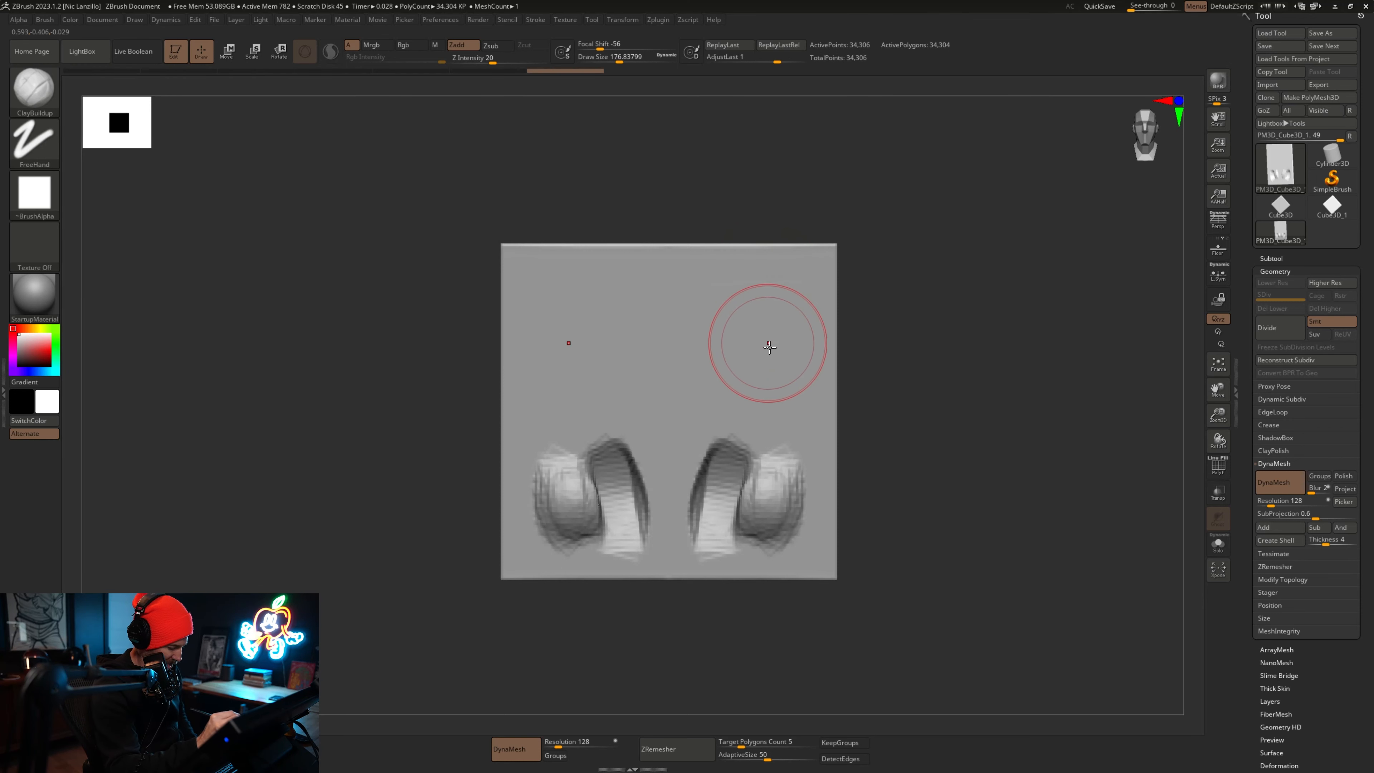
mouse_move(777, 297)
left_mouse_down()
mouse_move(779, 347)
mouse_move(774, 303)
mouse_move(743, 347)
mouse_move(748, 301)
mouse_move(743, 344)
mouse_move(744, 331)
left_mouse_up()
left_click_drag(914, 476, 1006, 476)
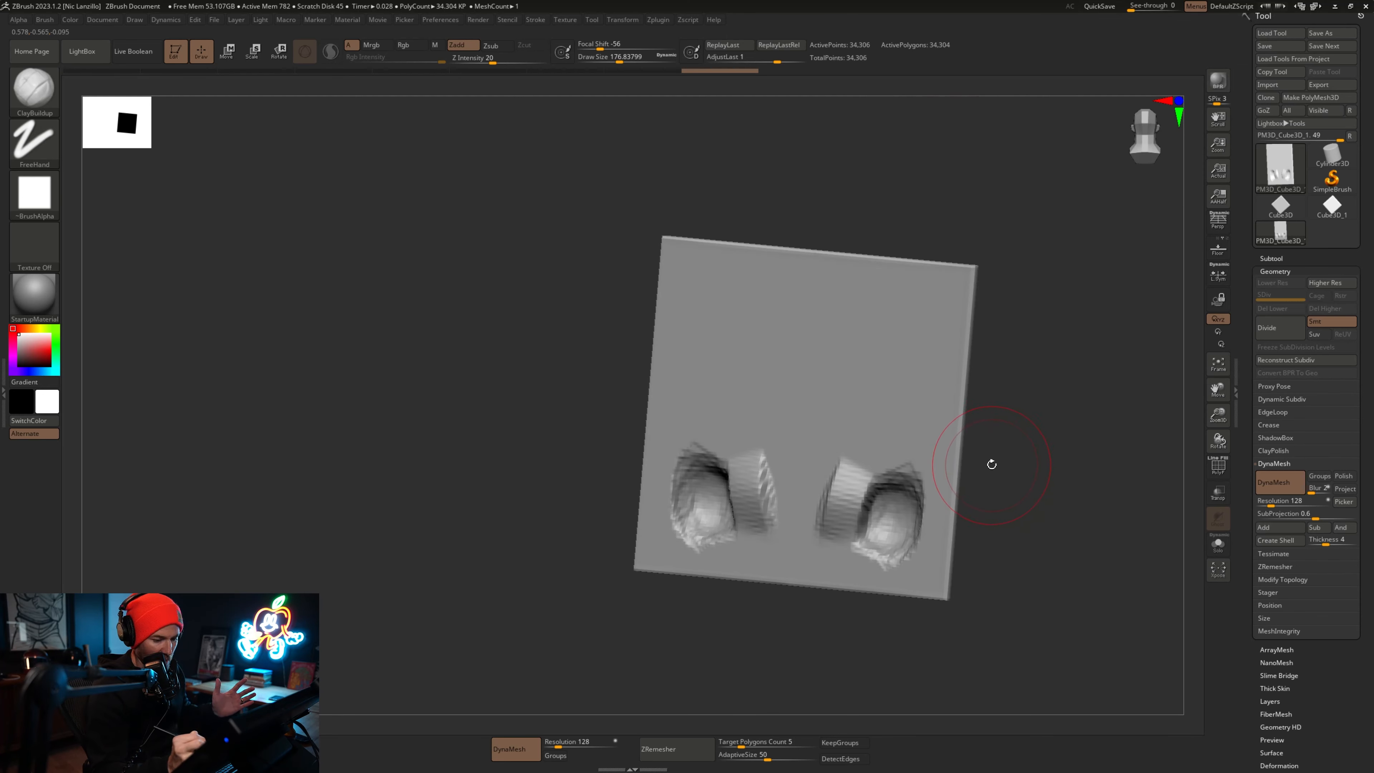
left_click_drag(1016, 481, 948, 500, "shift")
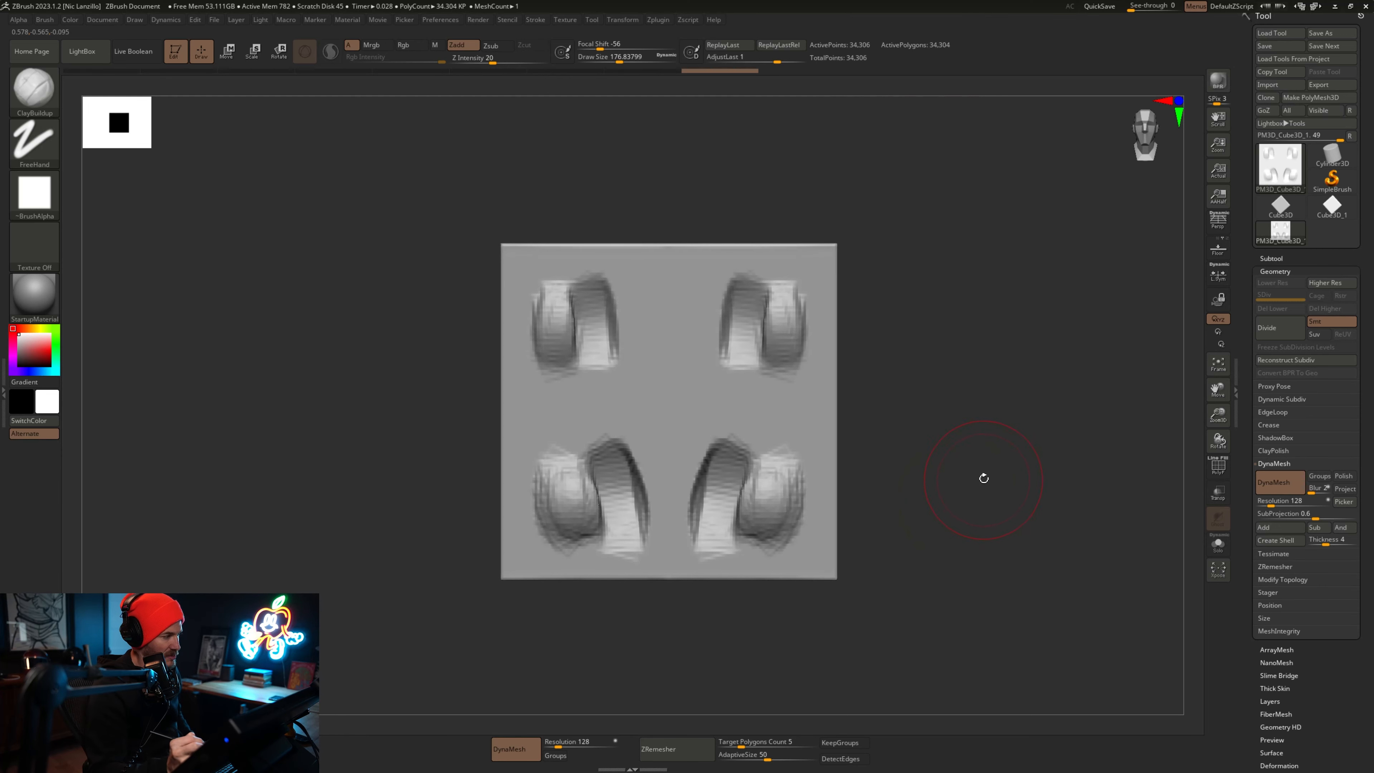
Paint an oval mask at the centre of the slab's front with MaskPen at draw size about 80.
key("ctrl")
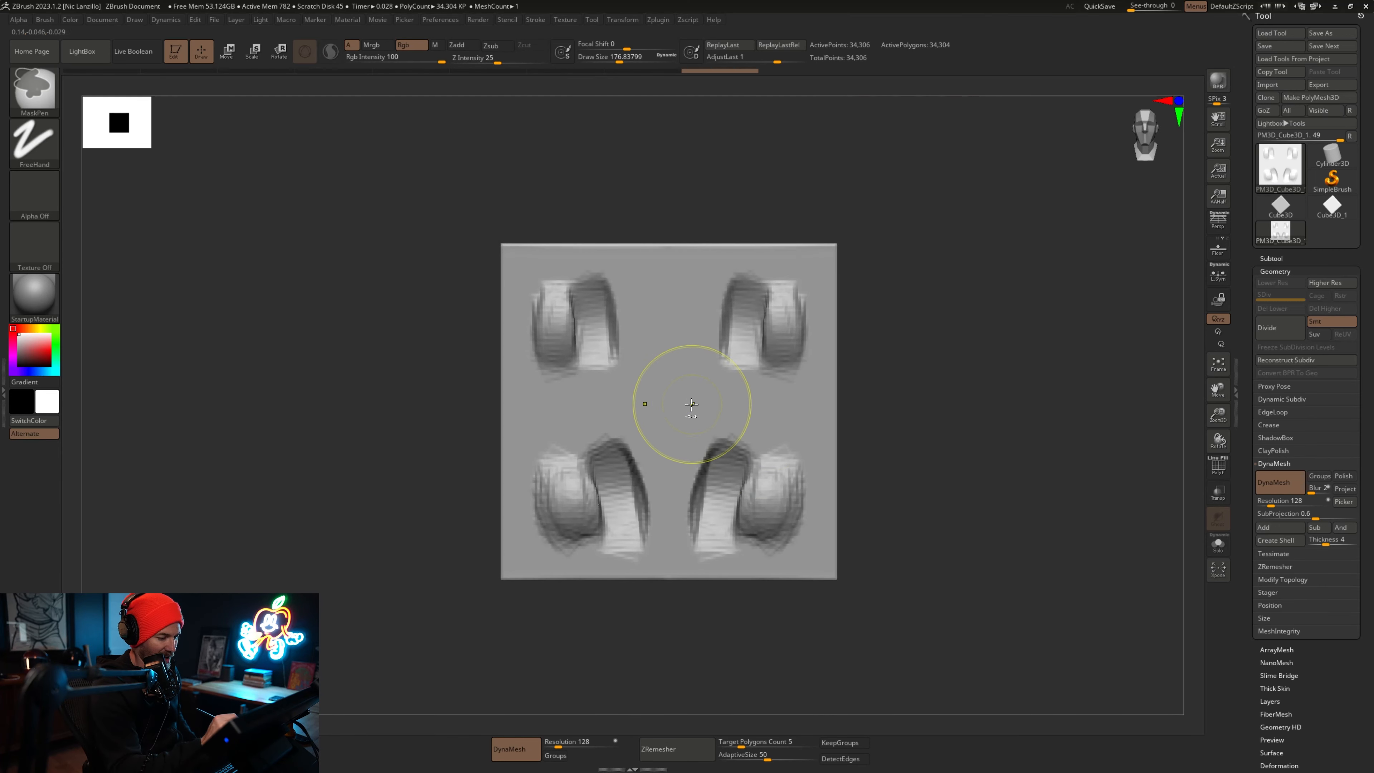
mouse_move(673, 398)
left_mouse_down("ctrl")
mouse_move(674, 414)
mouse_move(667, 393)
mouse_move(693, 418)
left_mouse_up("ctrl")
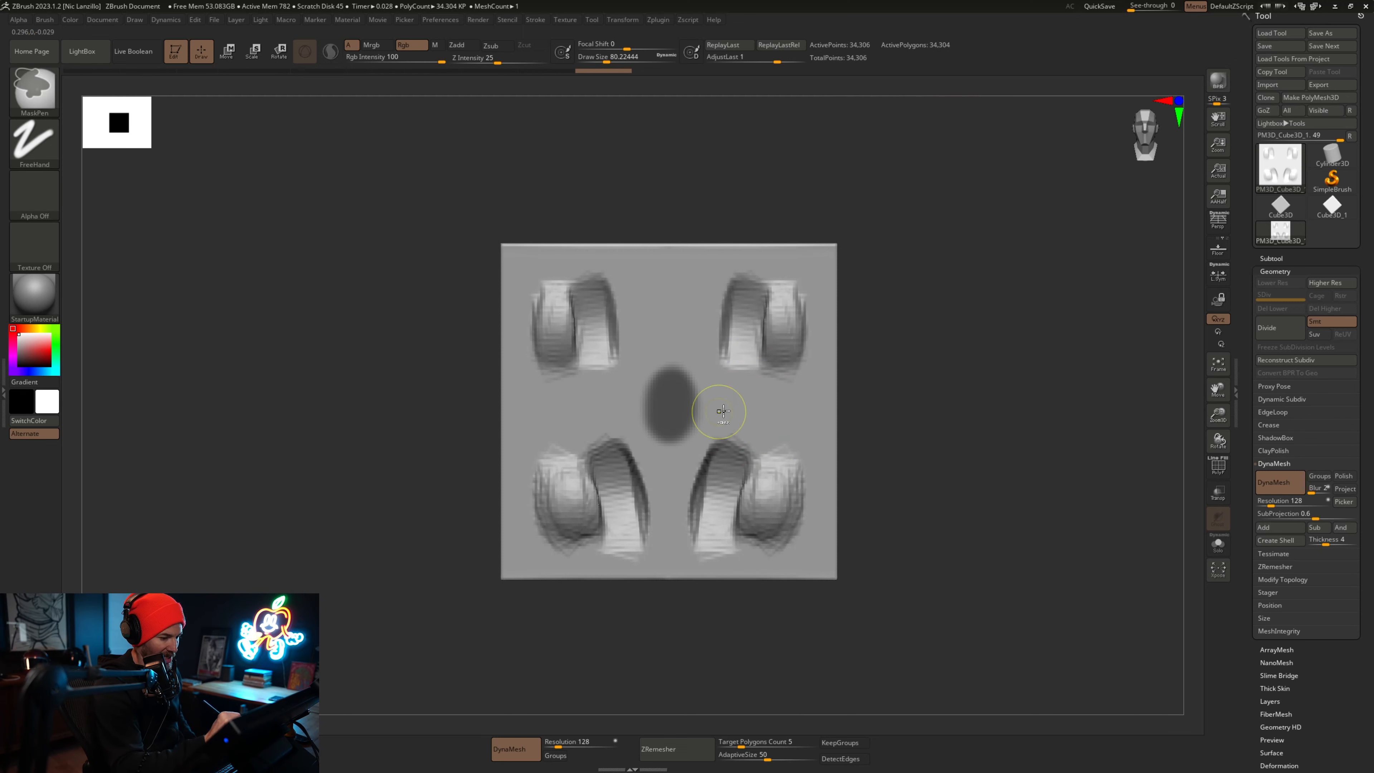
mouse_move(938, 476)
left_mouse_down()
mouse_move(997, 491)
mouse_move(1031, 480)
mouse_move(1012, 498)
mouse_move(951, 484)
left_mouse_up()
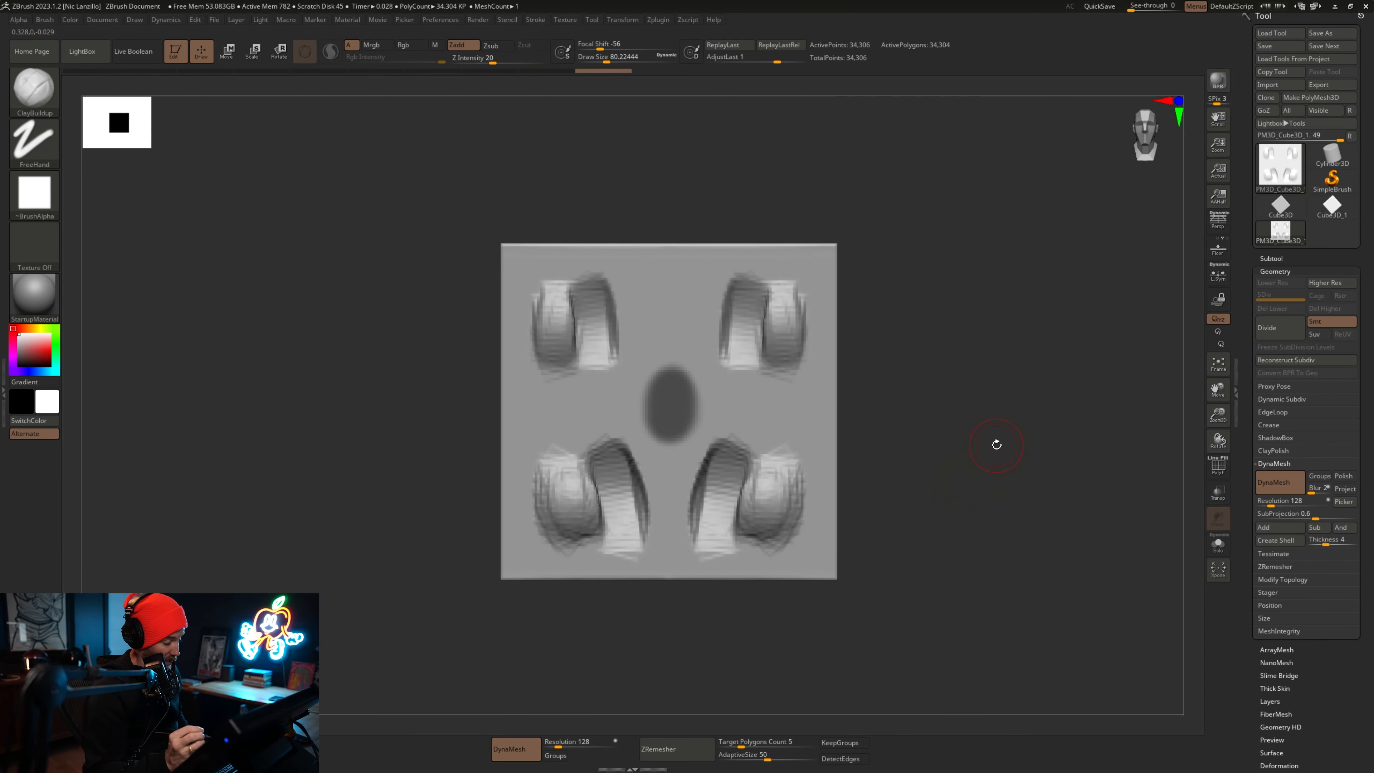
Turn on BackfaceMask for the MaskPen brush, then clear and repaint the mask at the centre of the slab's front.
key("ctrl")
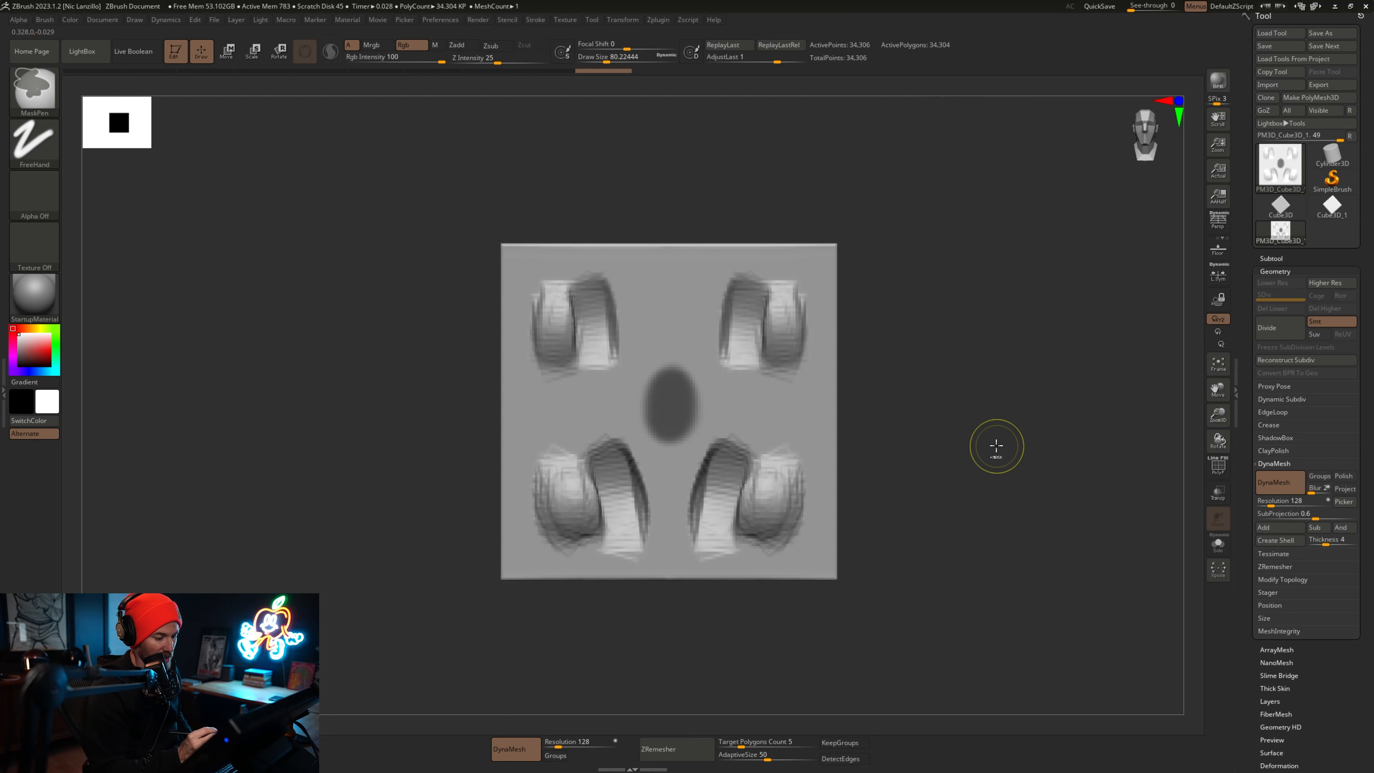
left_click(45, 19)
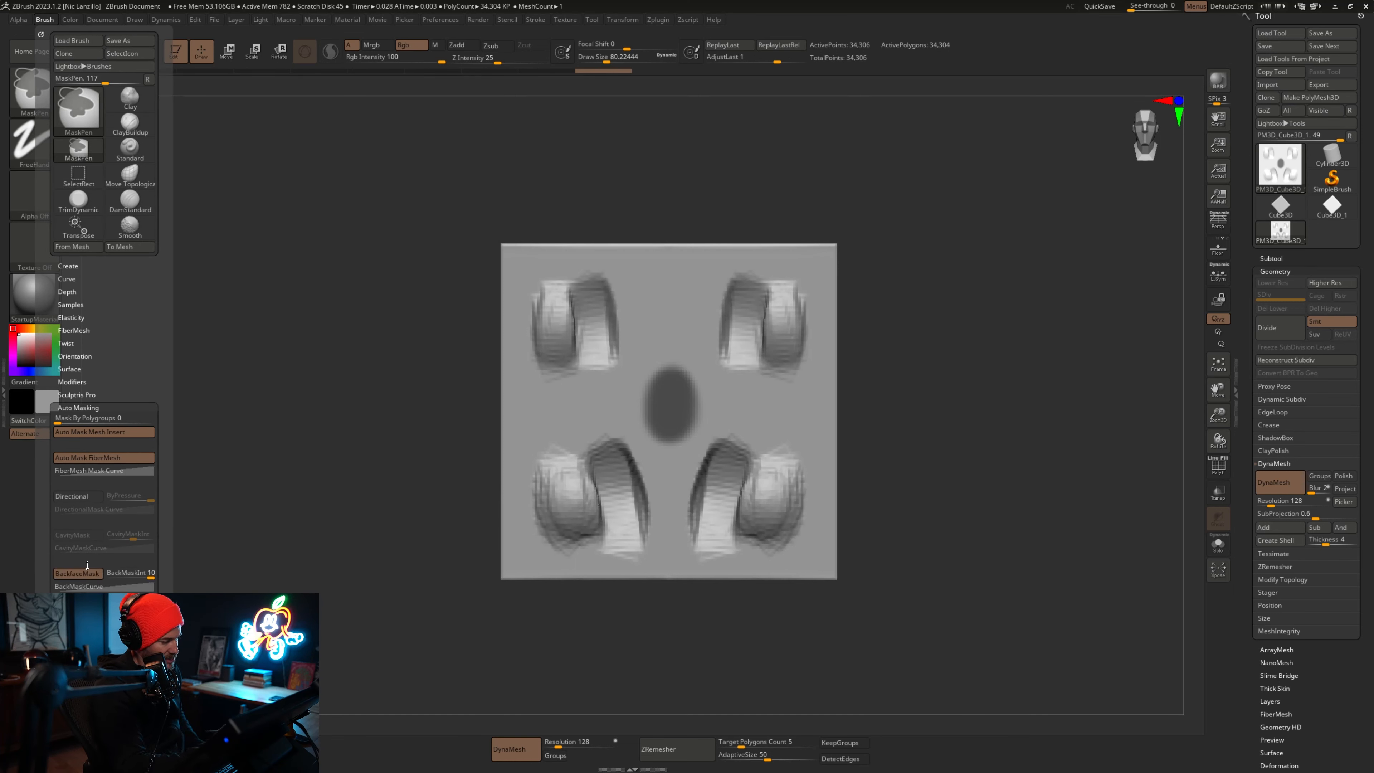
left_click_drag(917, 421, 980, 475, "ctrl")
mouse_move(661, 416)
left_mouse_down("ctrl")
mouse_move(678, 423)
mouse_move(672, 401)
left_mouse_up("ctrl")
left_click_drag(926, 483, 1013, 480)
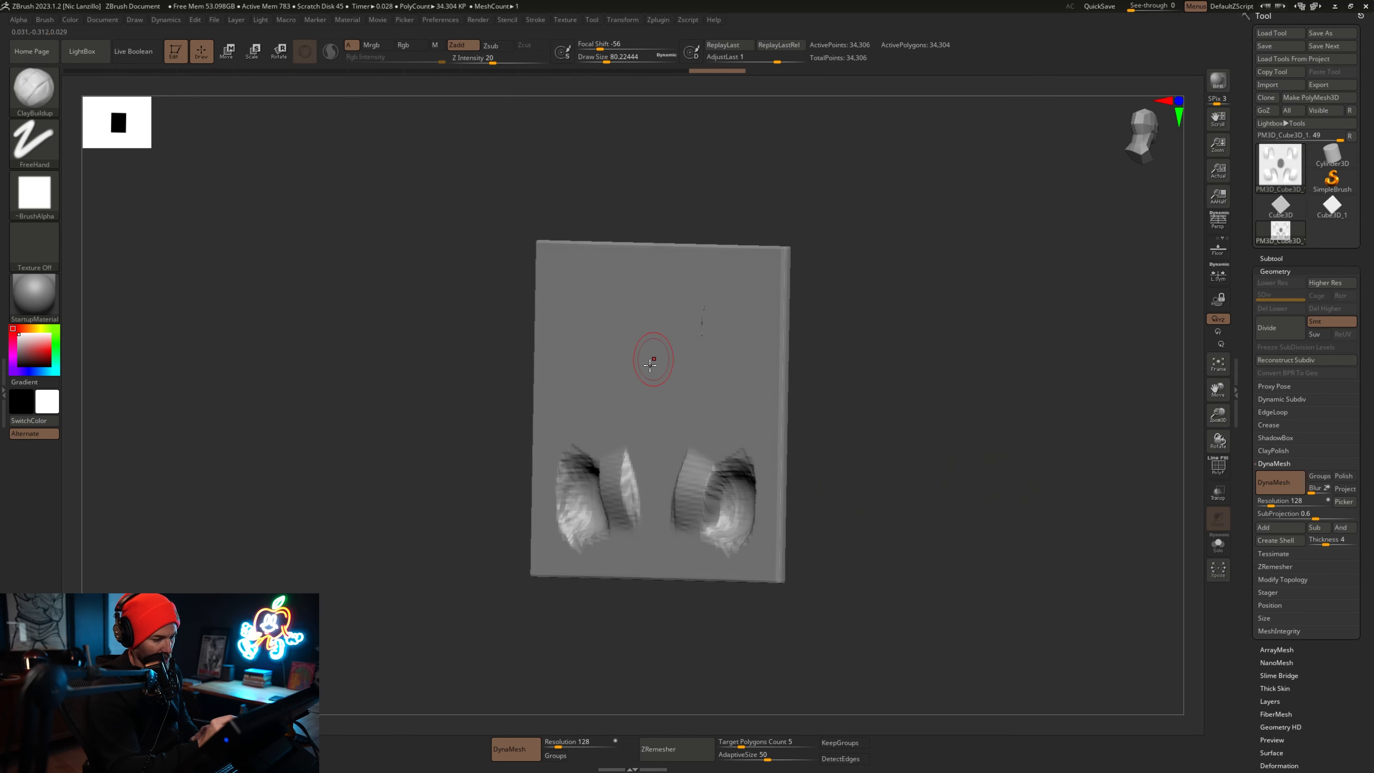
mouse_move(907, 460)
left_mouse_down()
mouse_move(935, 454)
mouse_move(883, 469)
mouse_move(917, 454)
mouse_move(836, 460)
left_mouse_up()
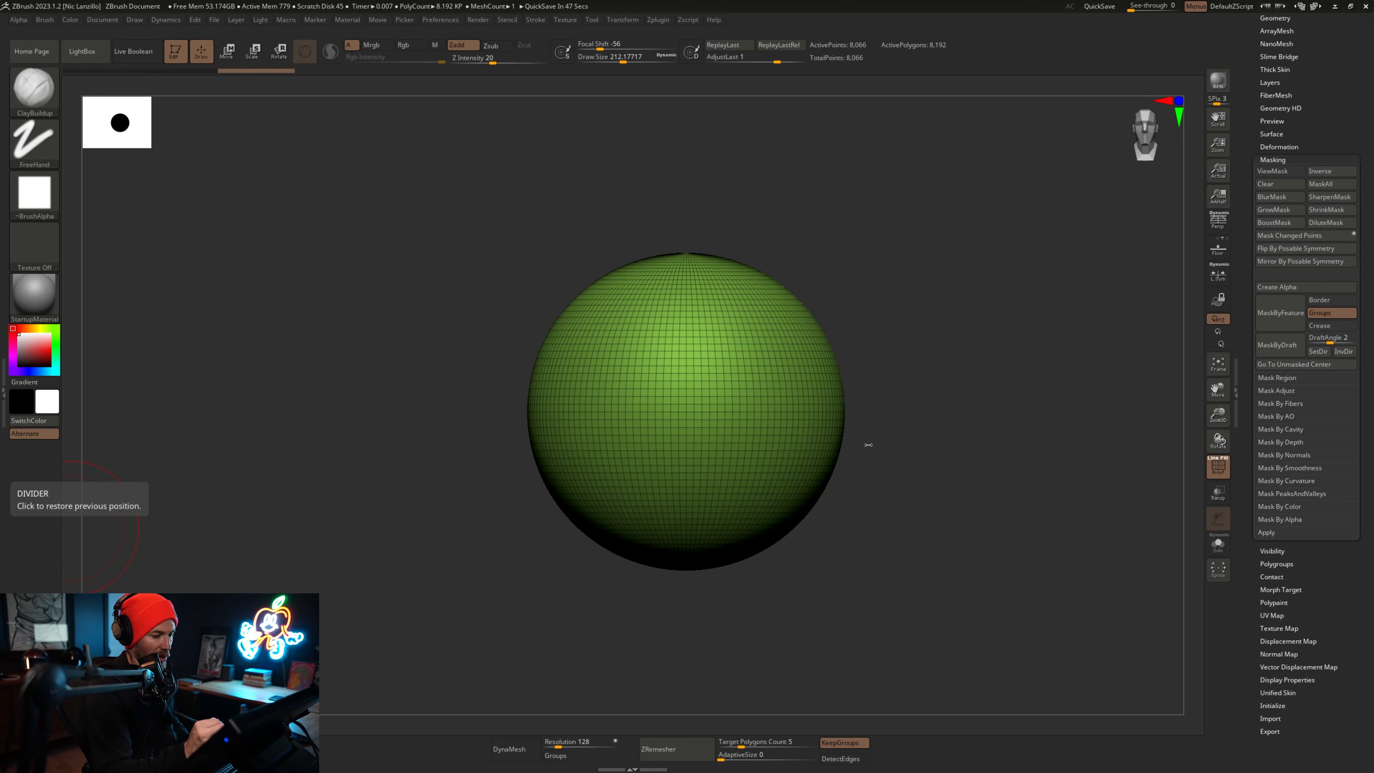
Mask the sphere's lower part with a wavy MaskLasso outline and convert the masked area into a new polygroup.
left_click_drag(951, 445, 958, 568)
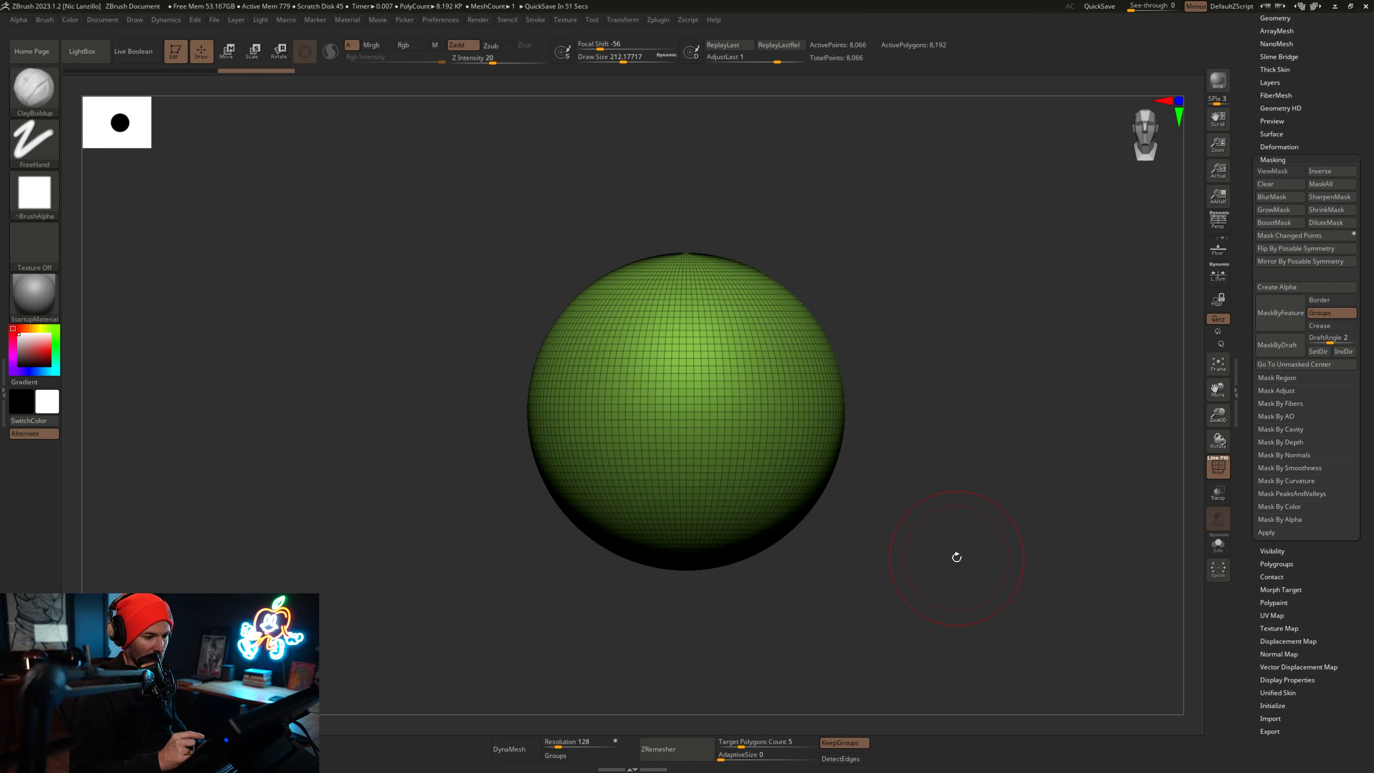
key("ctrl")
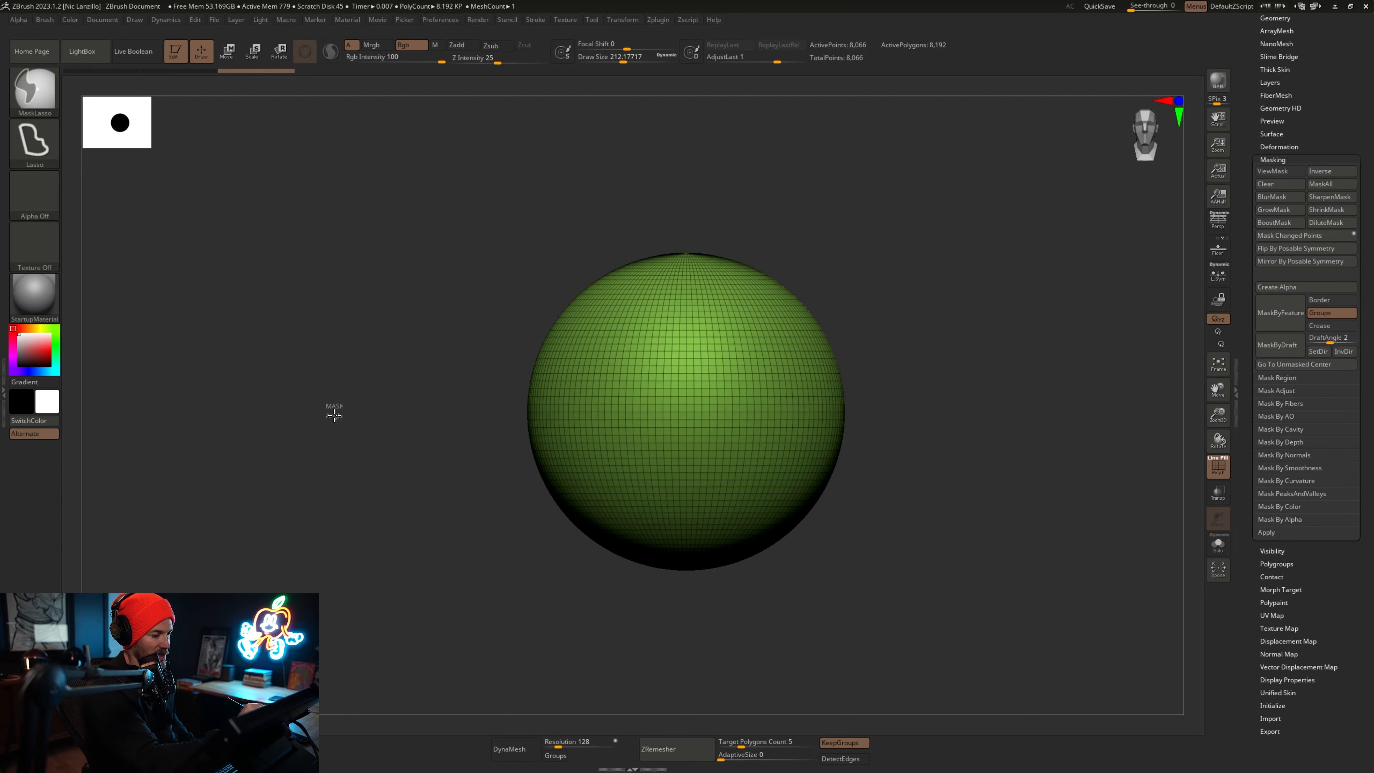
mouse_move(332, 408)
left_mouse_down("ctrl")
mouse_move(506, 409)
mouse_move(732, 370)
mouse_move(942, 307)
mouse_move(745, 700)
mouse_move(384, 566)
left_mouse_up("ctrl")
left_click_drag(974, 548, 969, 594)
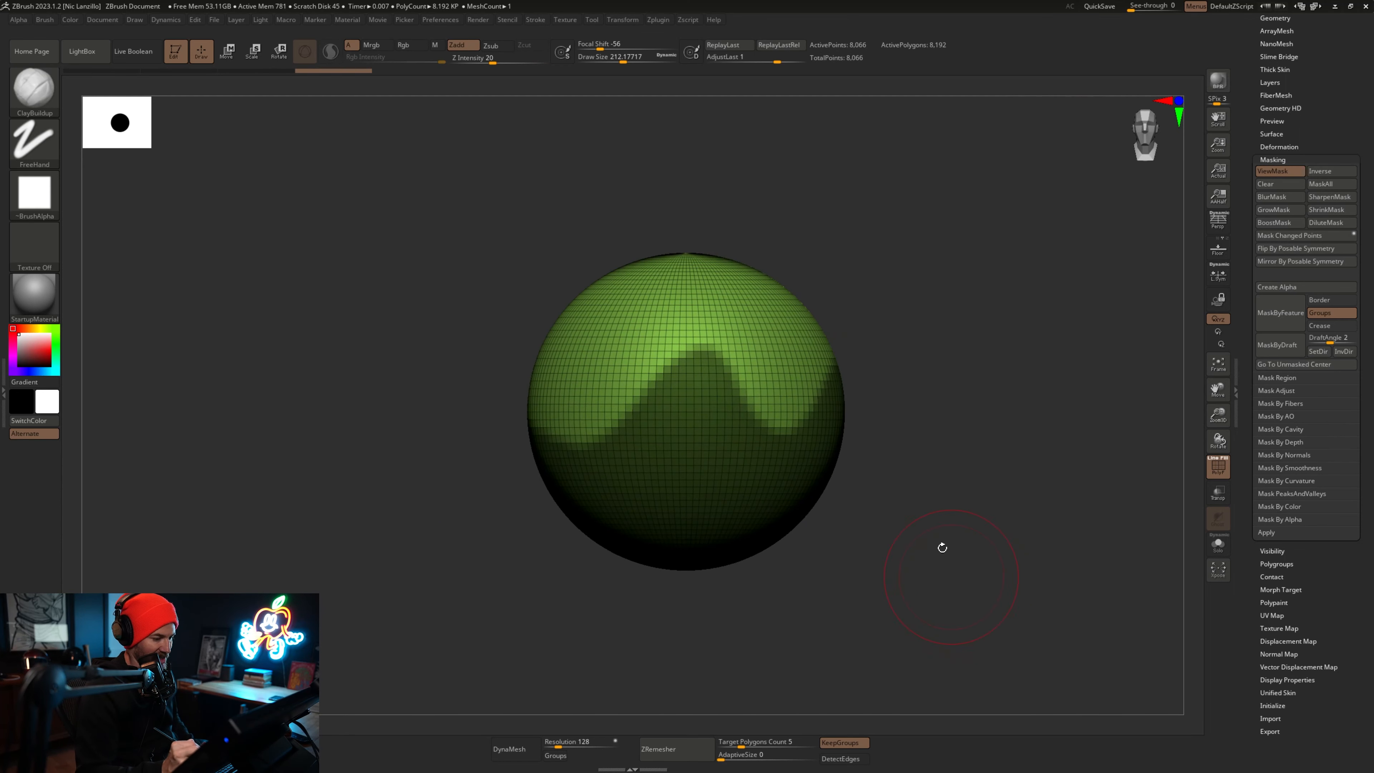
key("ctrl+w")
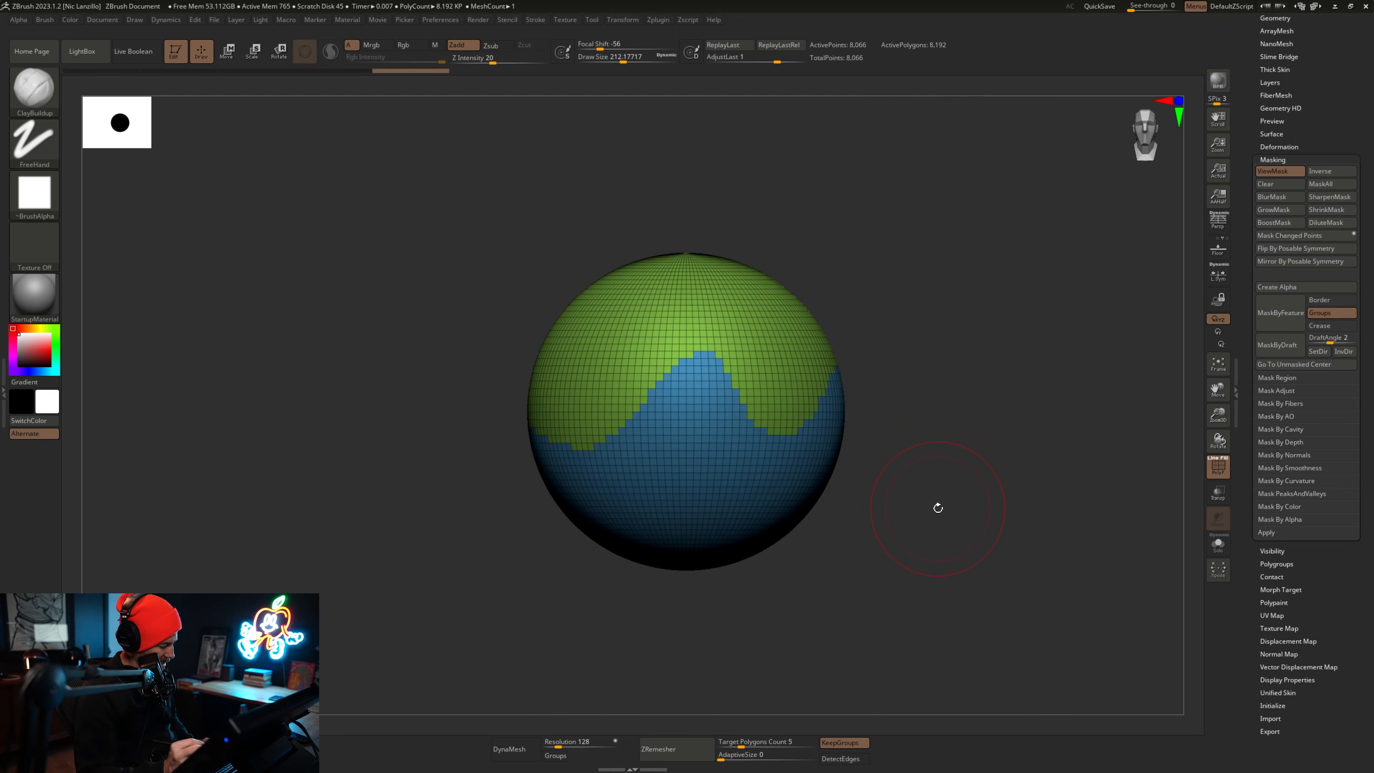
Isolate the sphere's lower polygroup and delete the hidden upper geometry.
left_click(783, 481, "ctrl+shift")
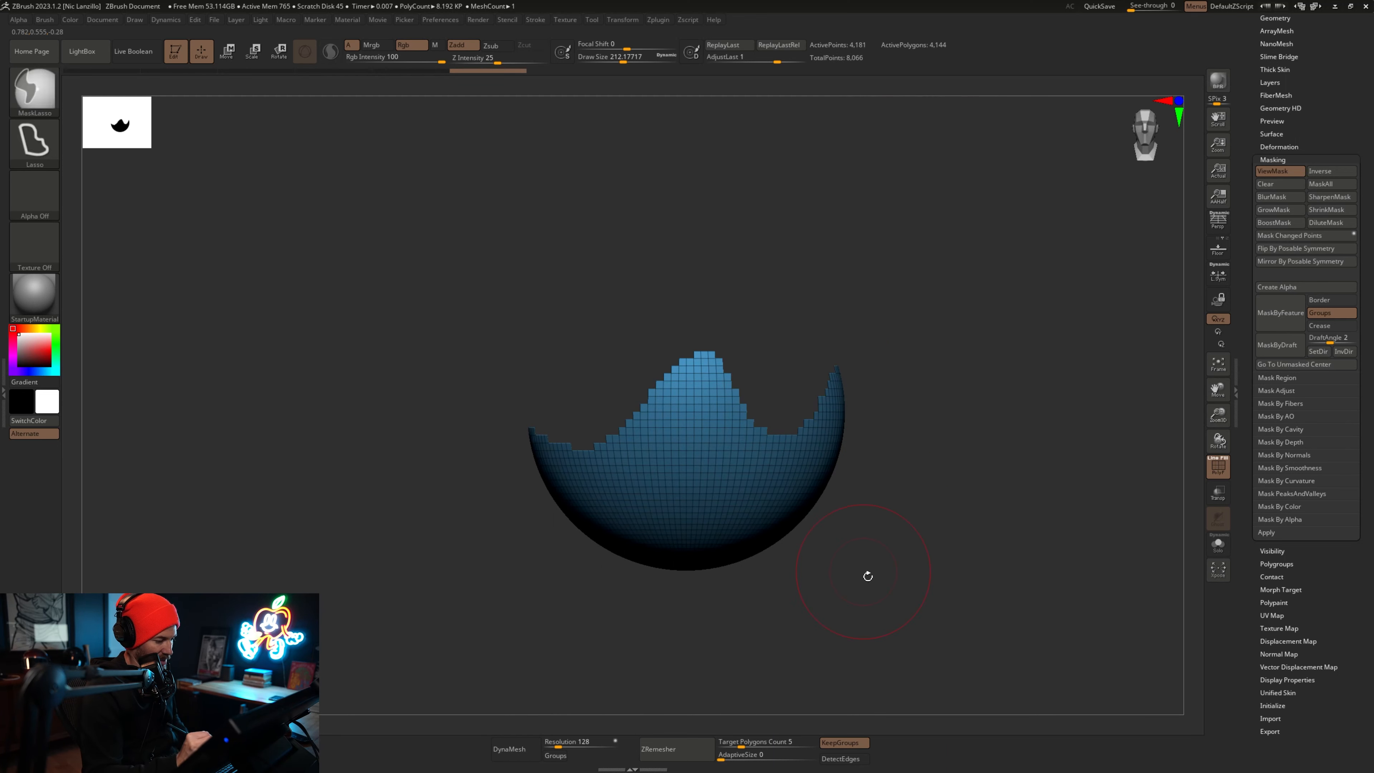
left_click_drag(964, 542, 966, 551)
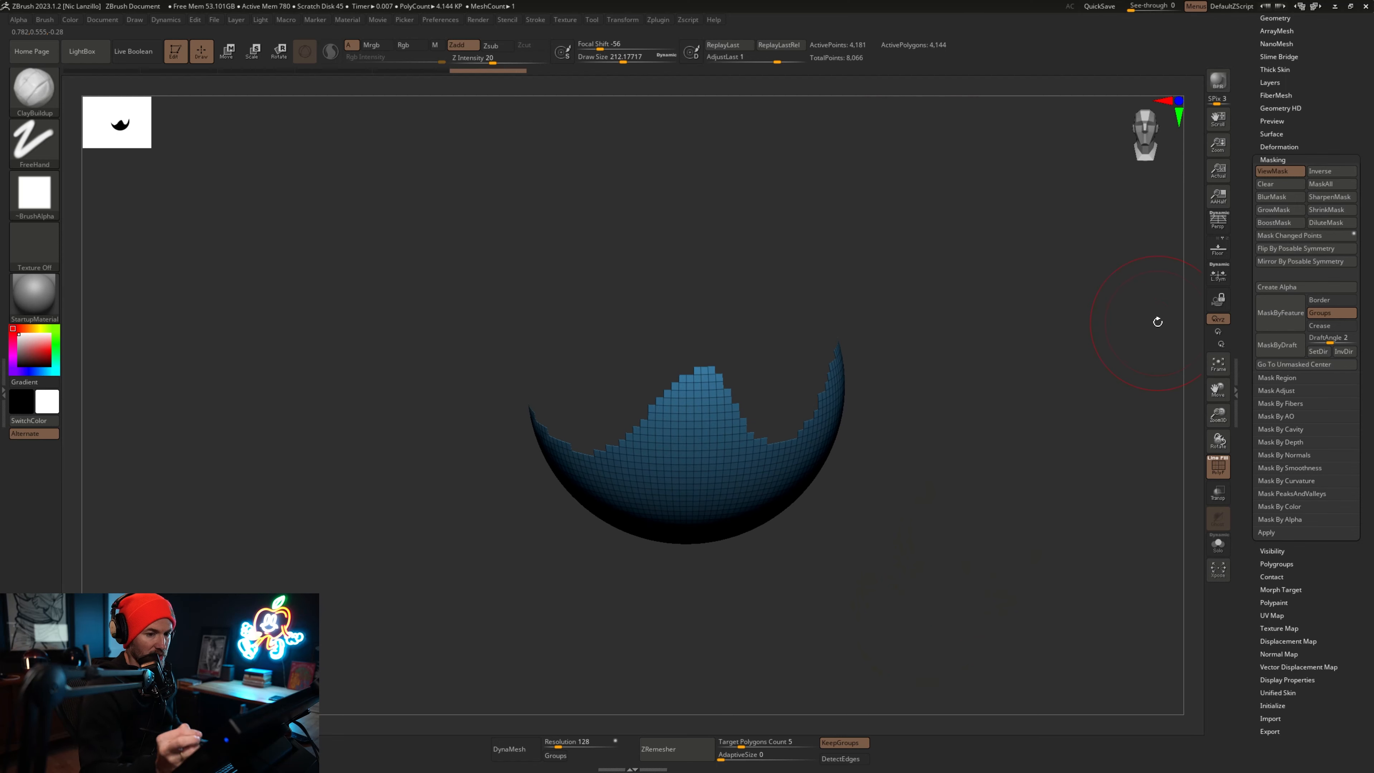
left_click(1284, 19)
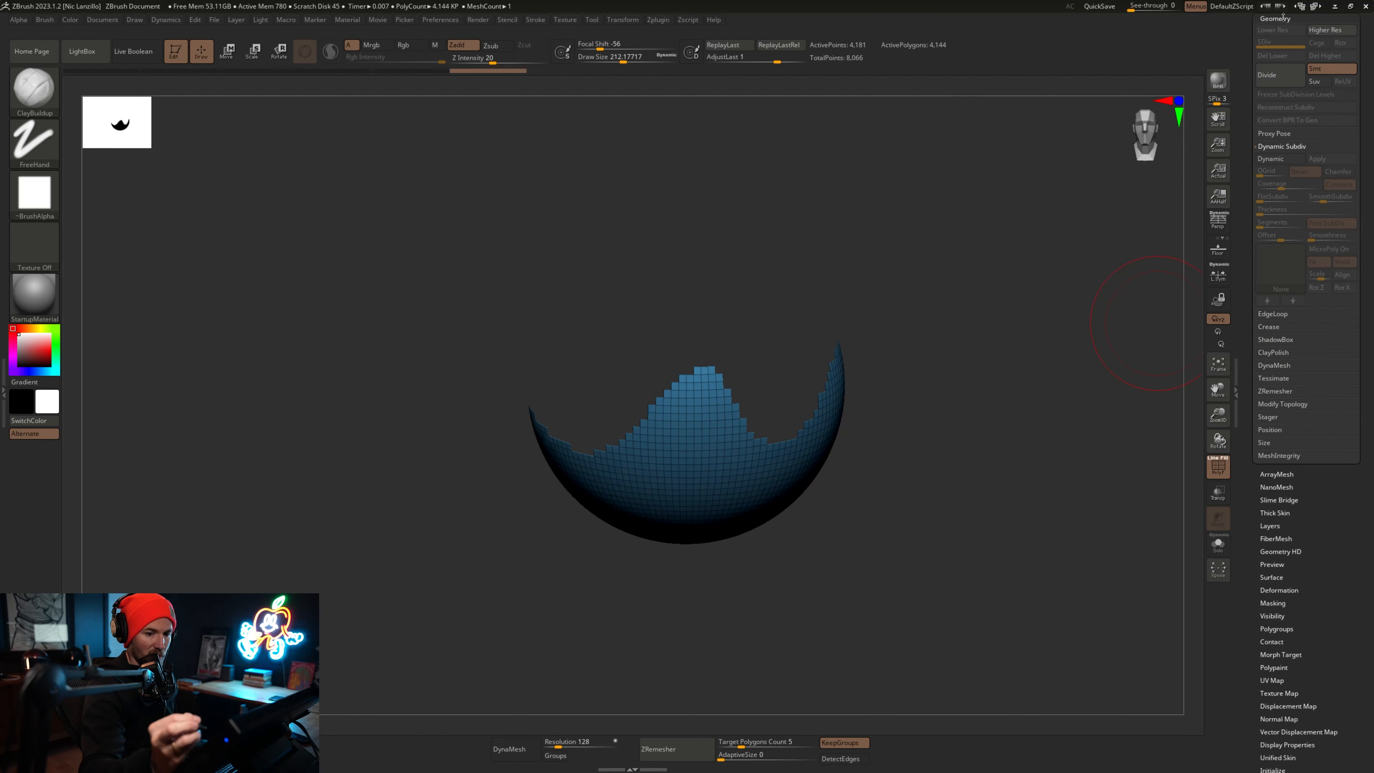
left_click(1299, 403)
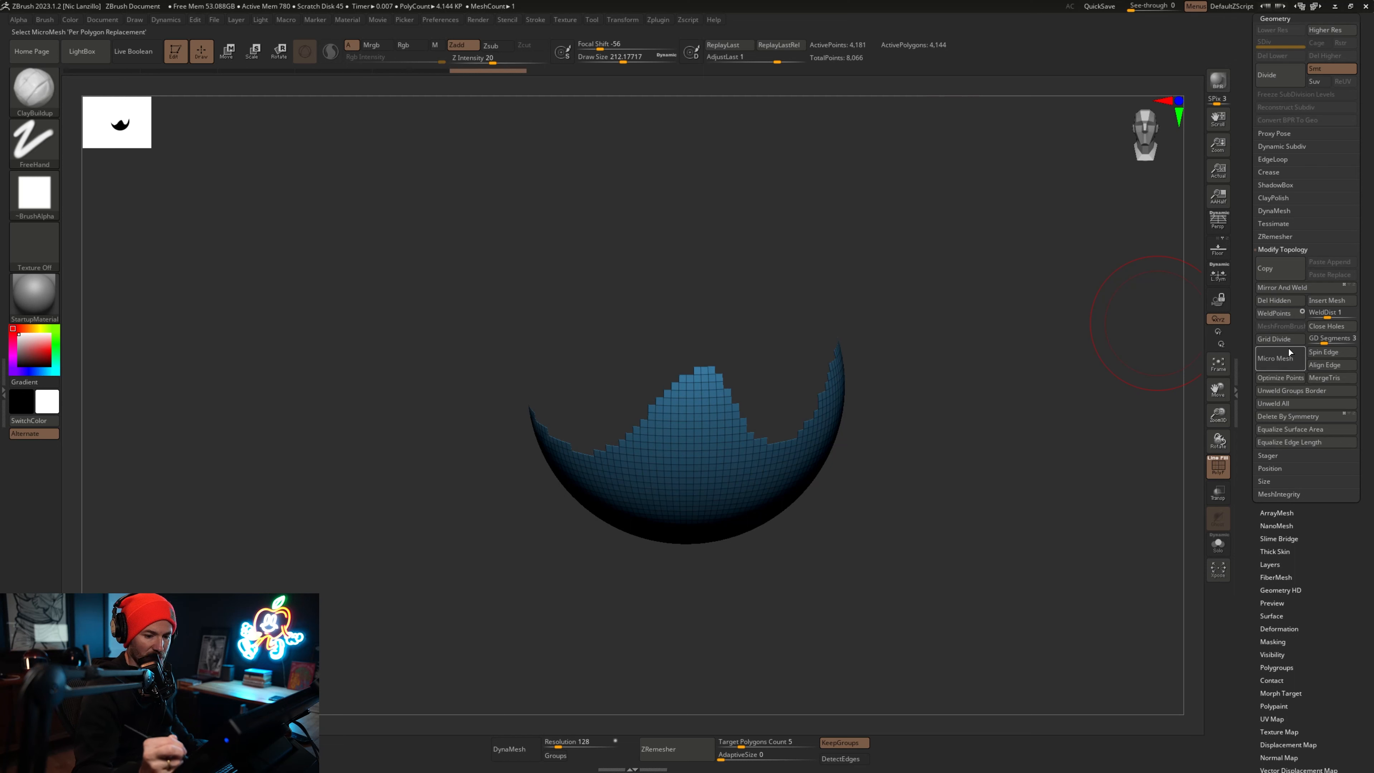
left_click(1280, 299)
left_click_drag(1036, 522, 1074, 444)
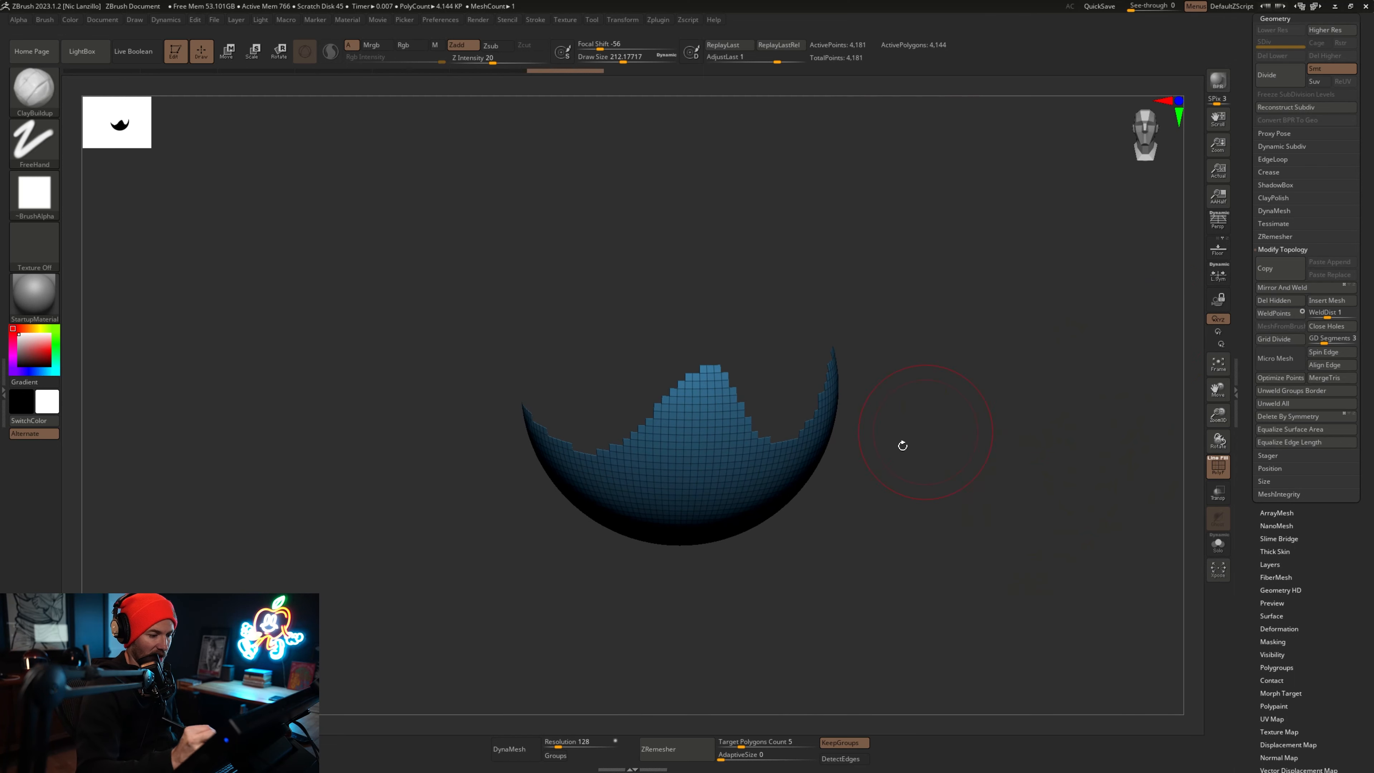
Enable Double display so the bowl's polygons render on both sides, and view its inside from above.
scroll(1302, 508, "down", 5)
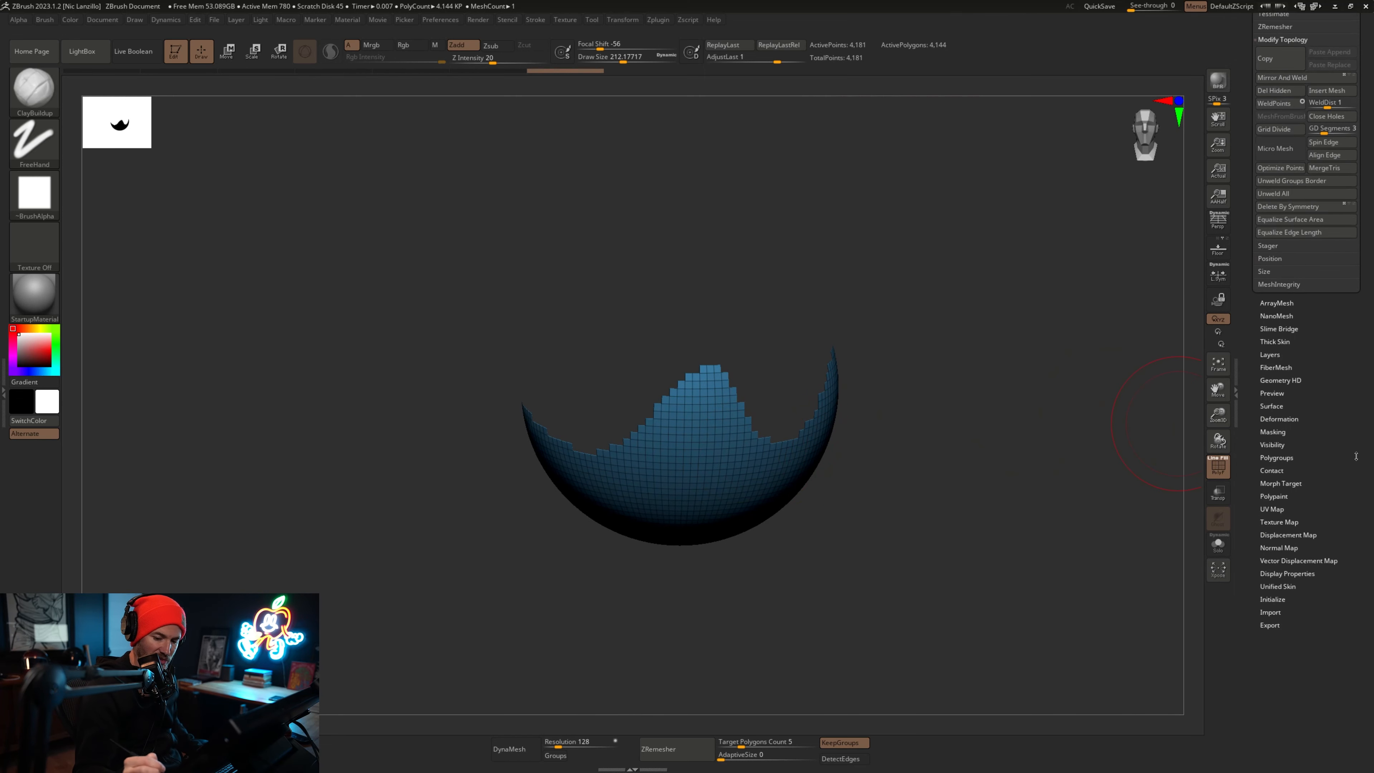
left_click(1286, 450)
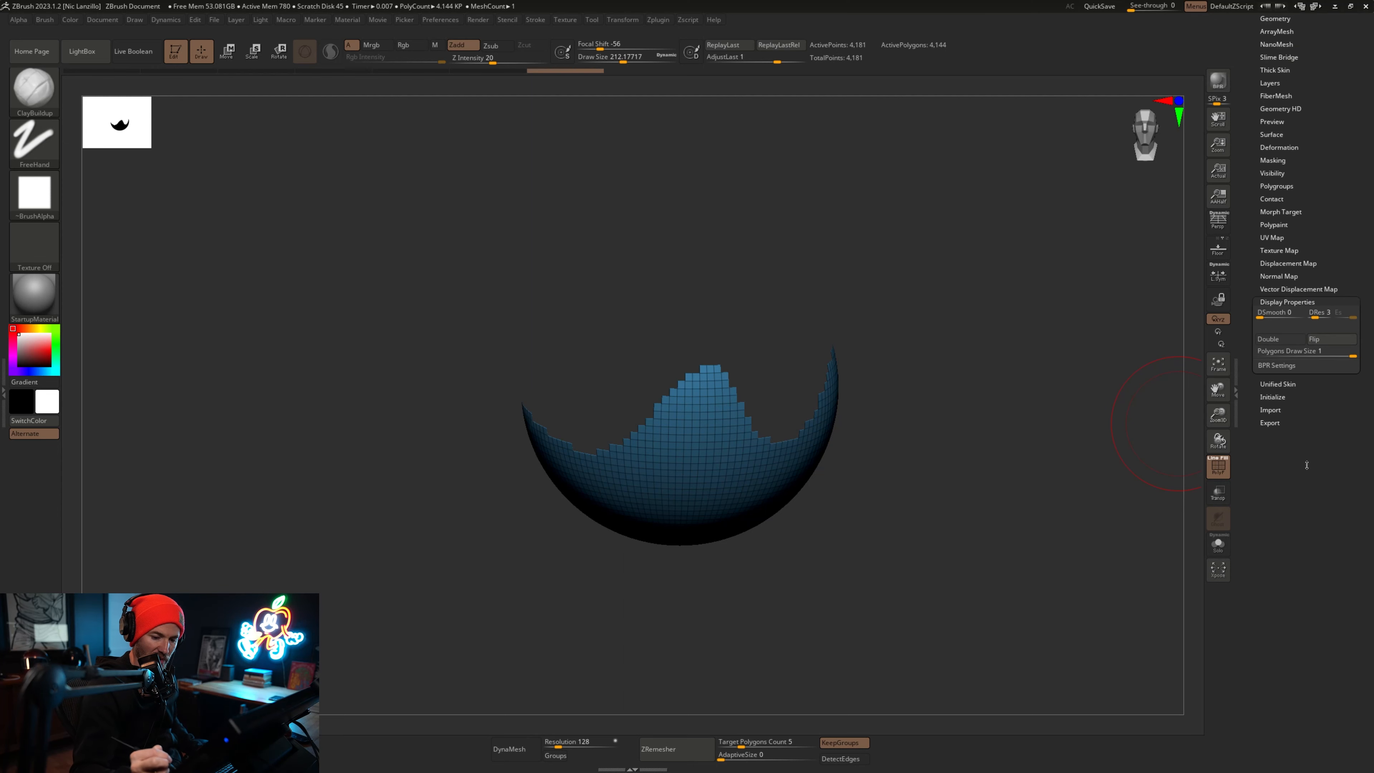
left_click(1280, 339)
left_click_drag(1060, 379, 945, 531)
left_click_drag(903, 445, 1055, 491)
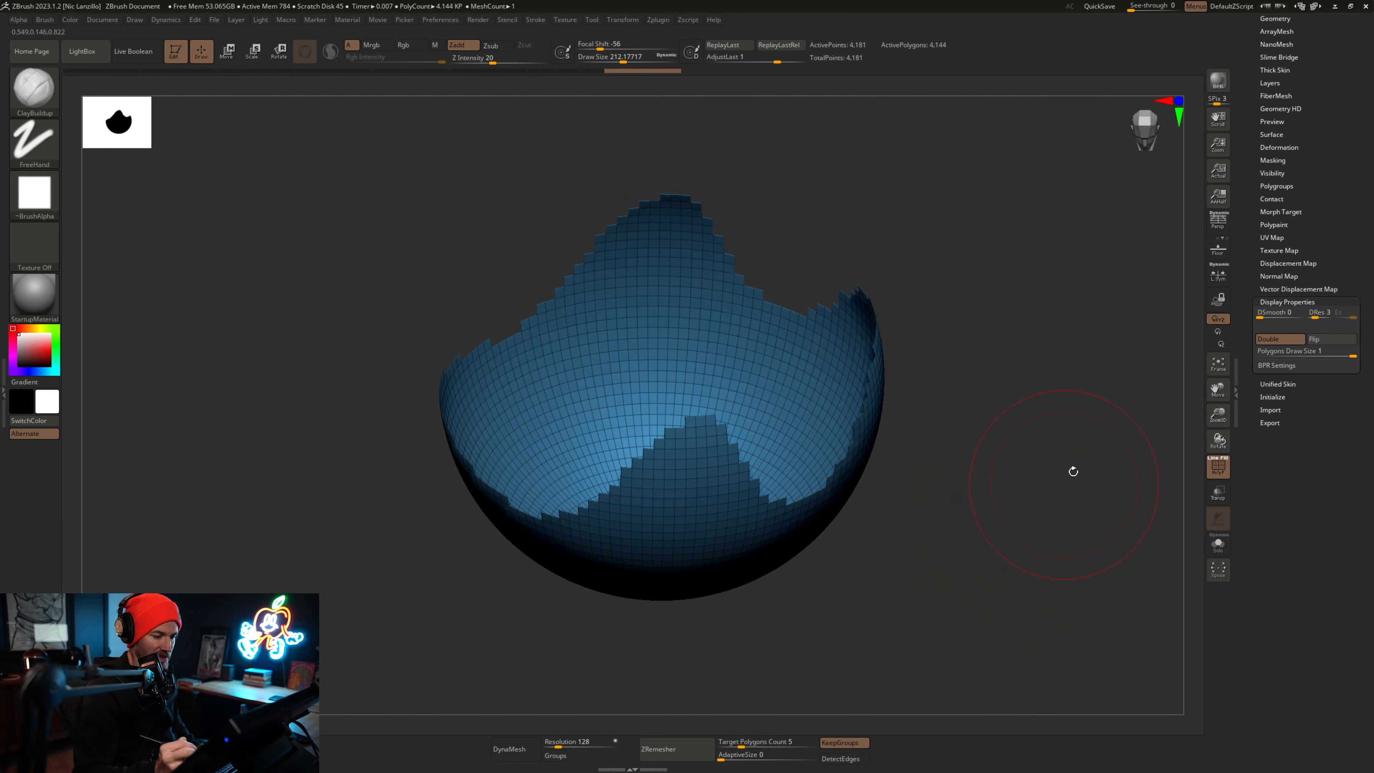
Enable Dynamic Subdiv on the open bowl with SmoothSubdiv 0 and a Thickness of about 0.026.
scroll(1350, 213, "up", 5)
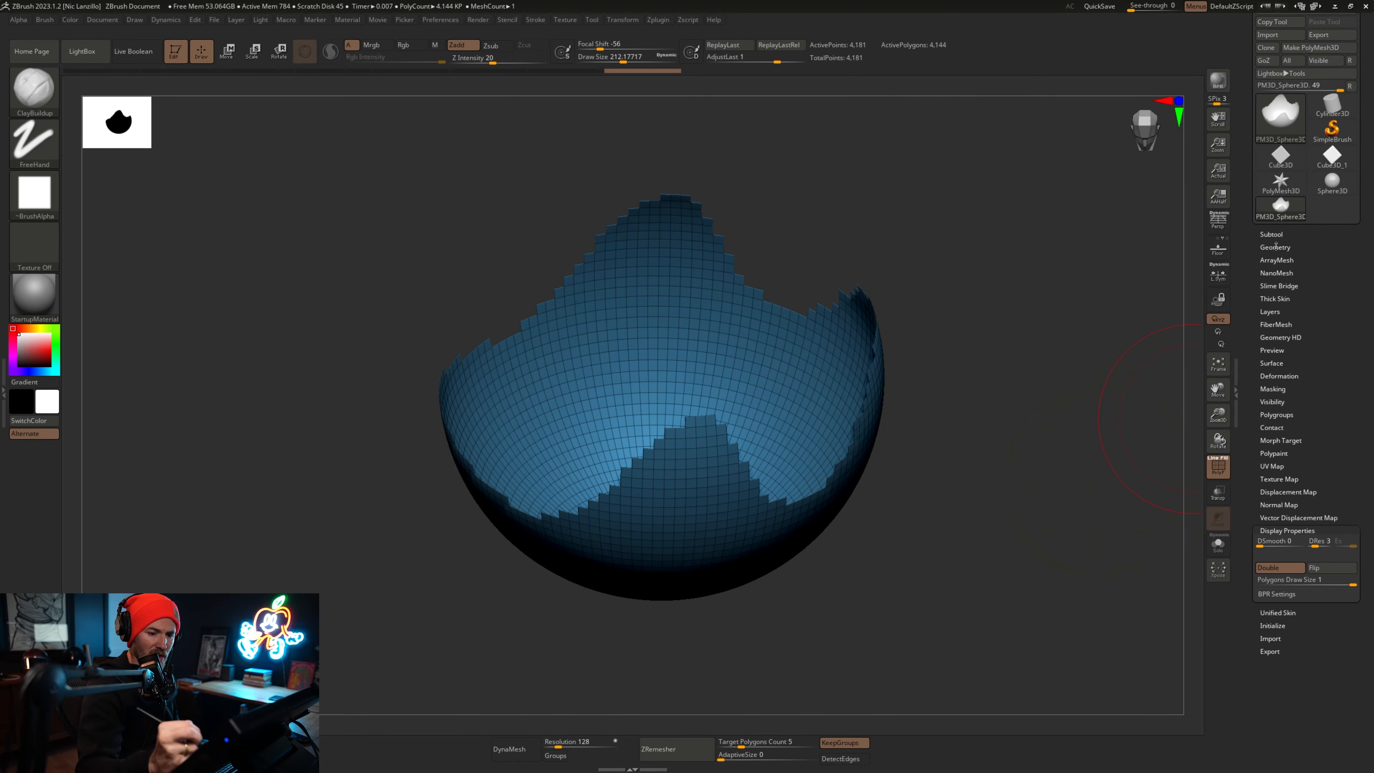
left_click(1275, 247)
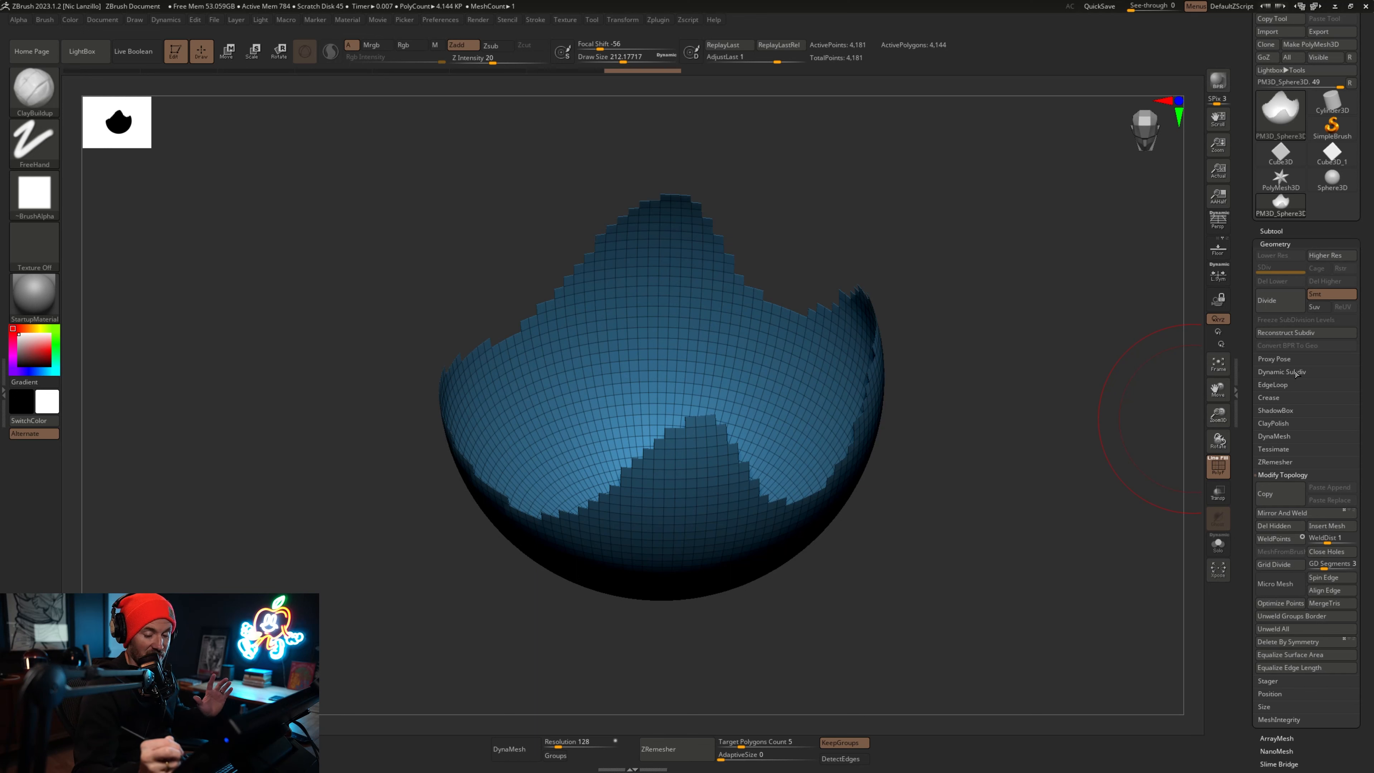
left_click(1282, 372)
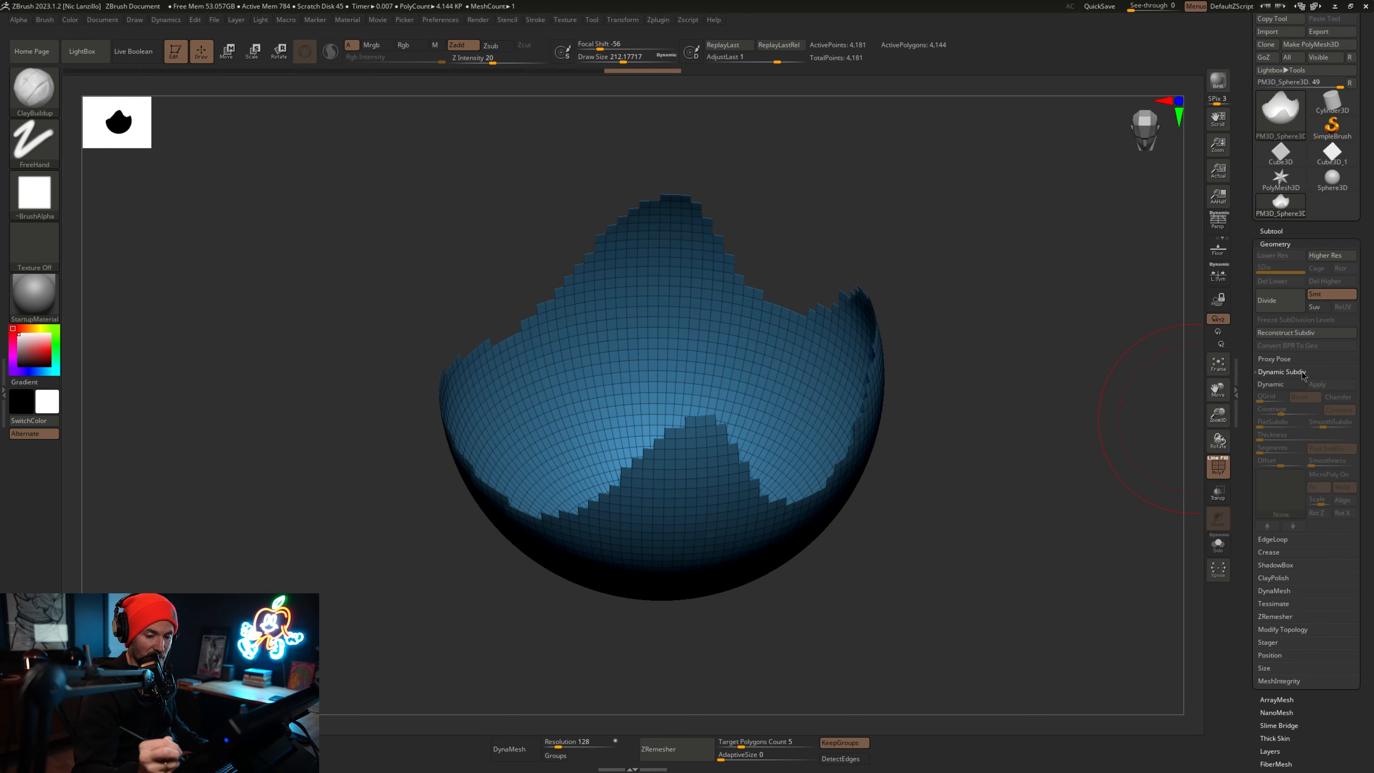
left_click(1280, 384)
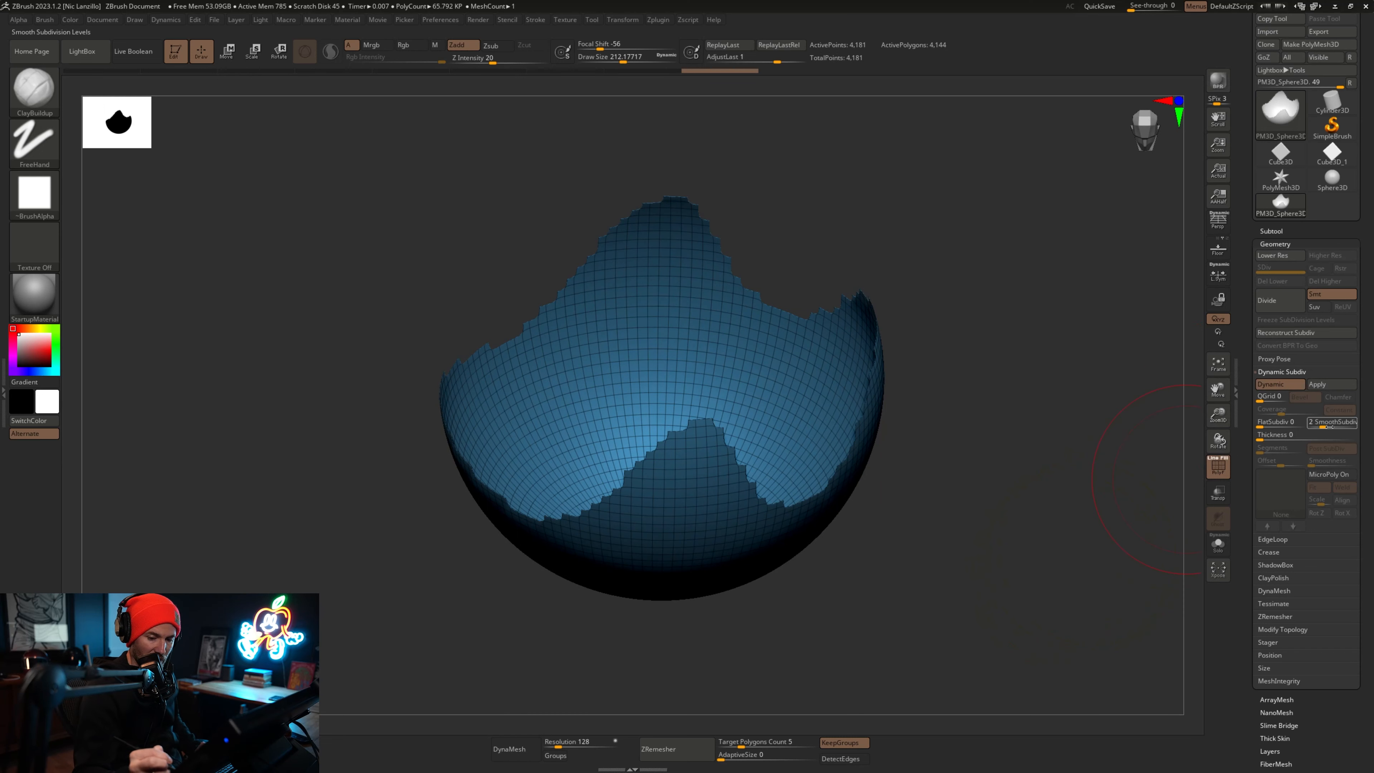
left_click(1309, 428)
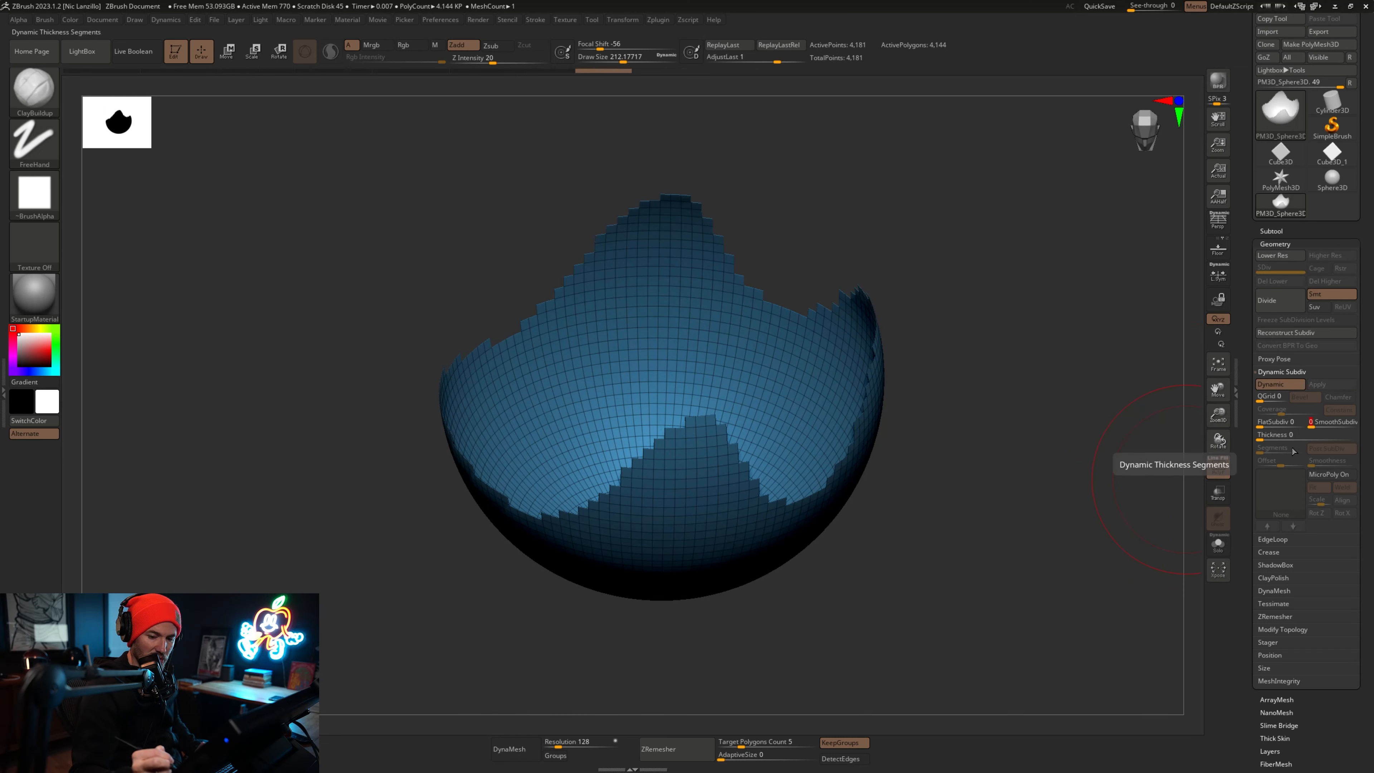
left_click_drag(1261, 438, 1297, 439)
mouse_move(984, 583)
left_mouse_down("alt")
mouse_move(1011, 586)
mouse_move(969, 580)
mouse_move(981, 562)
mouse_move(969, 469)
mouse_move(991, 451)
mouse_move(1023, 552)
left_mouse_up("alt")
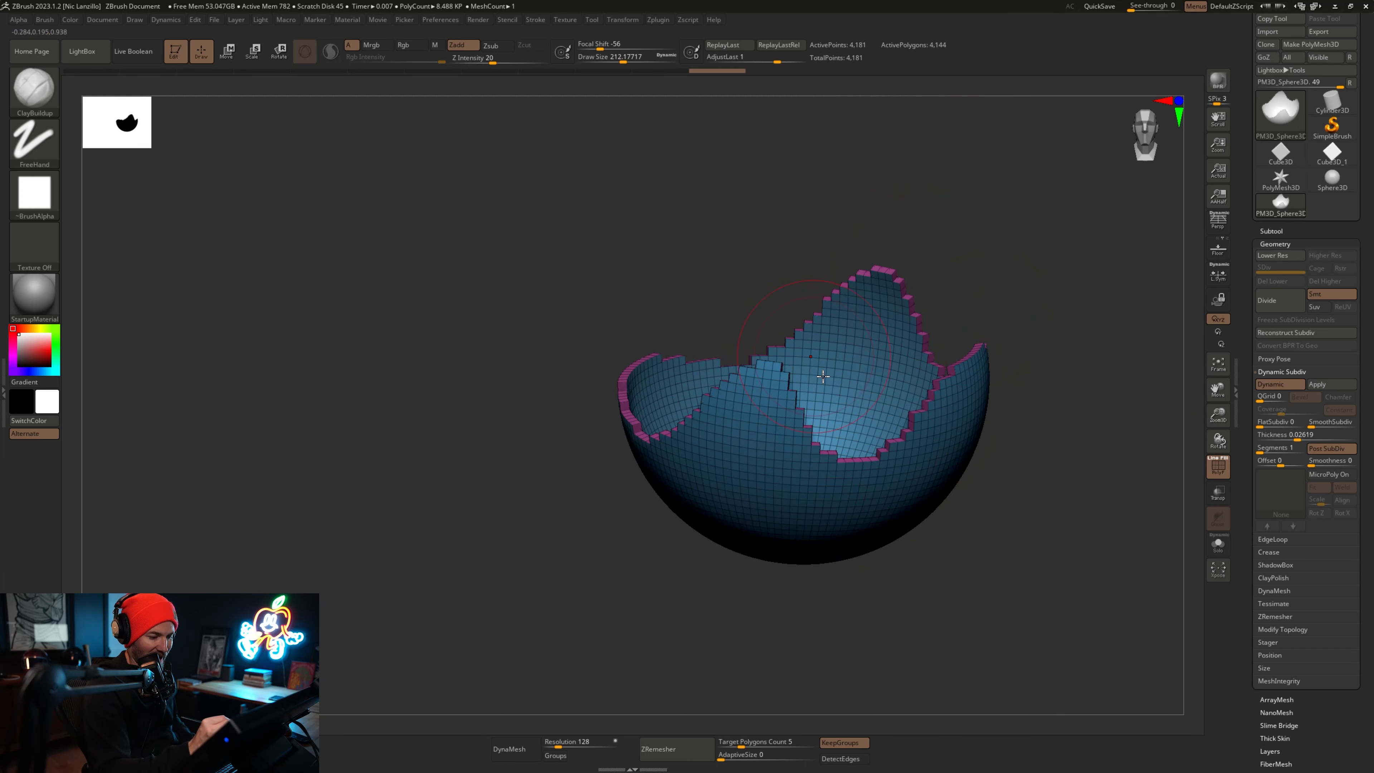
Smooth the bowl's jagged rim with the Polish By Features deformation and check it from several angles.
scroll(1331, 460, "down", 5)
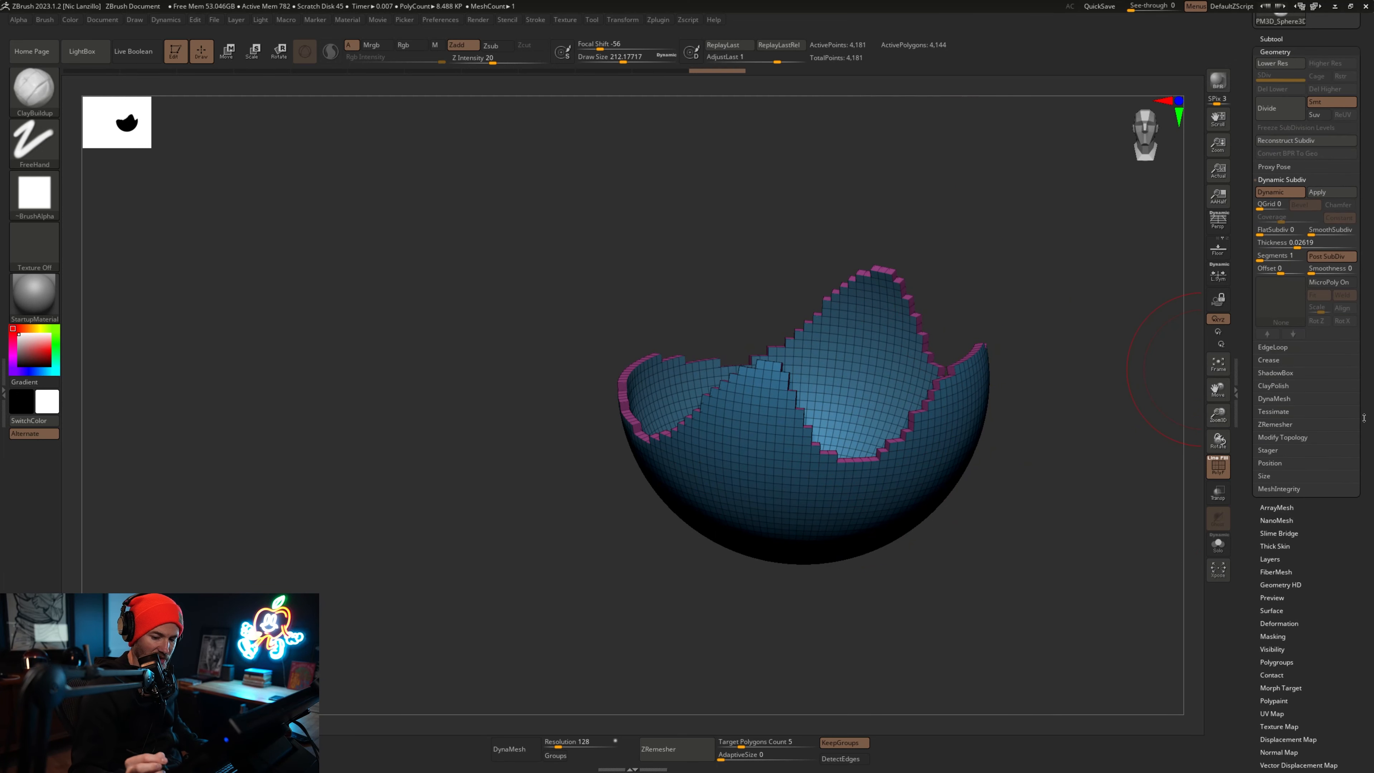
left_click_drag(1325, 613, 1316, 573)
left_click(1295, 550)
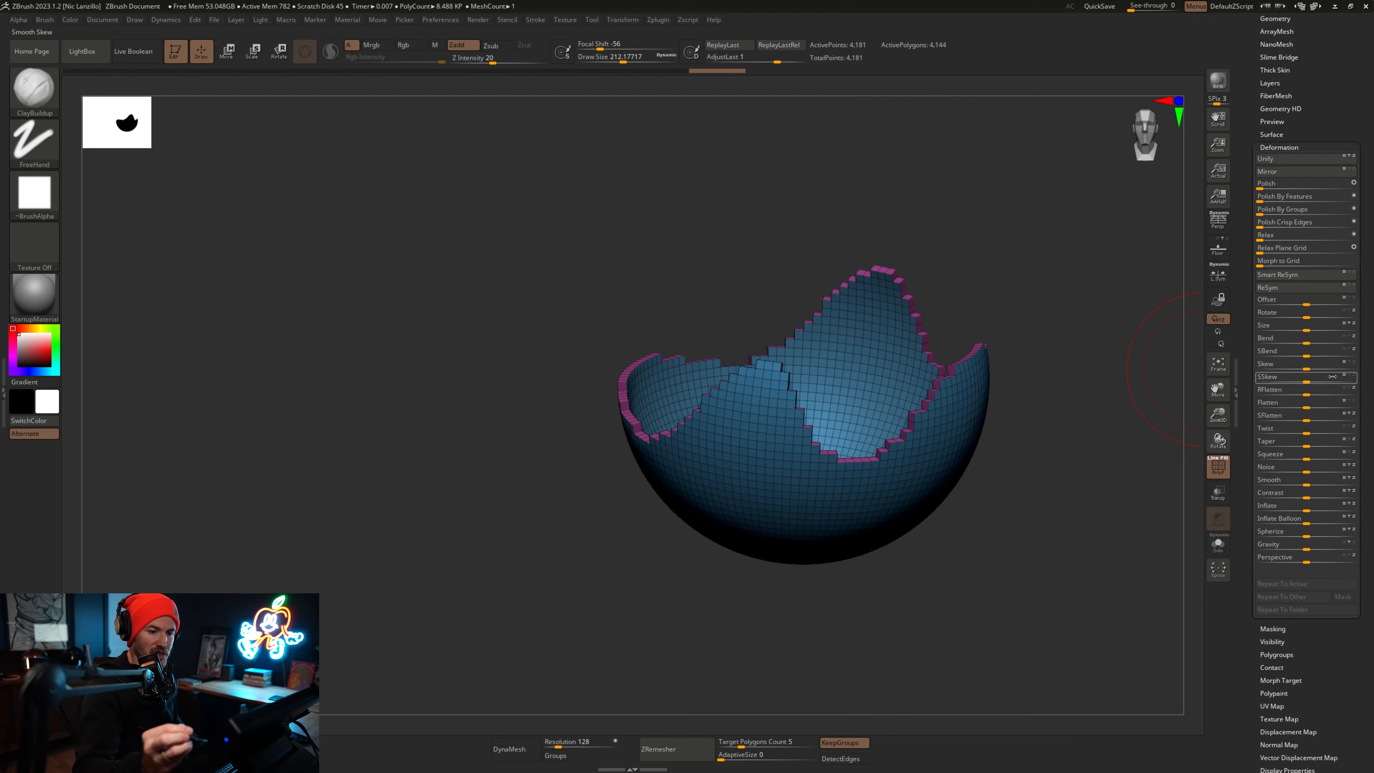
left_click(1263, 203)
left_click_drag(1262, 203, 1321, 201)
left_click_drag(1101, 440, 863, 439)
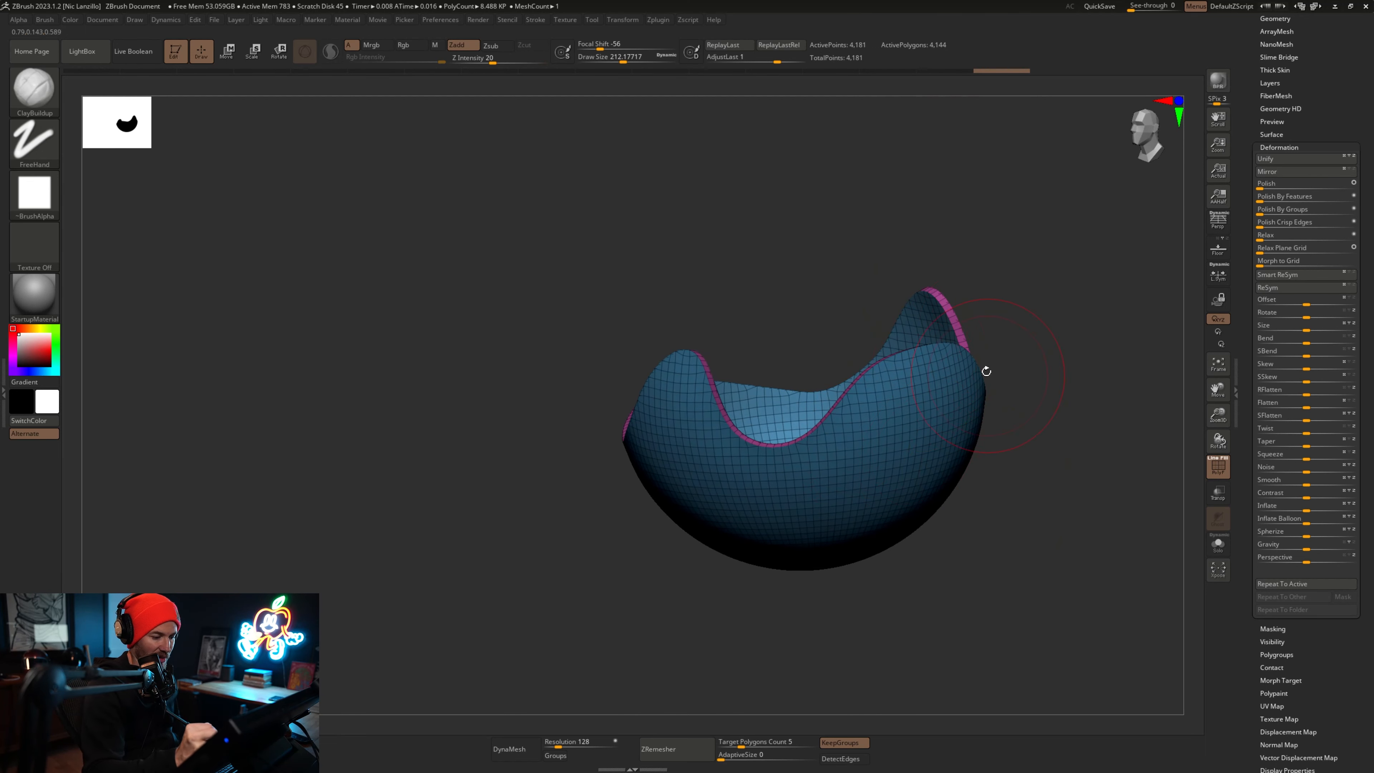
left_click_drag(994, 561, 770, 413)
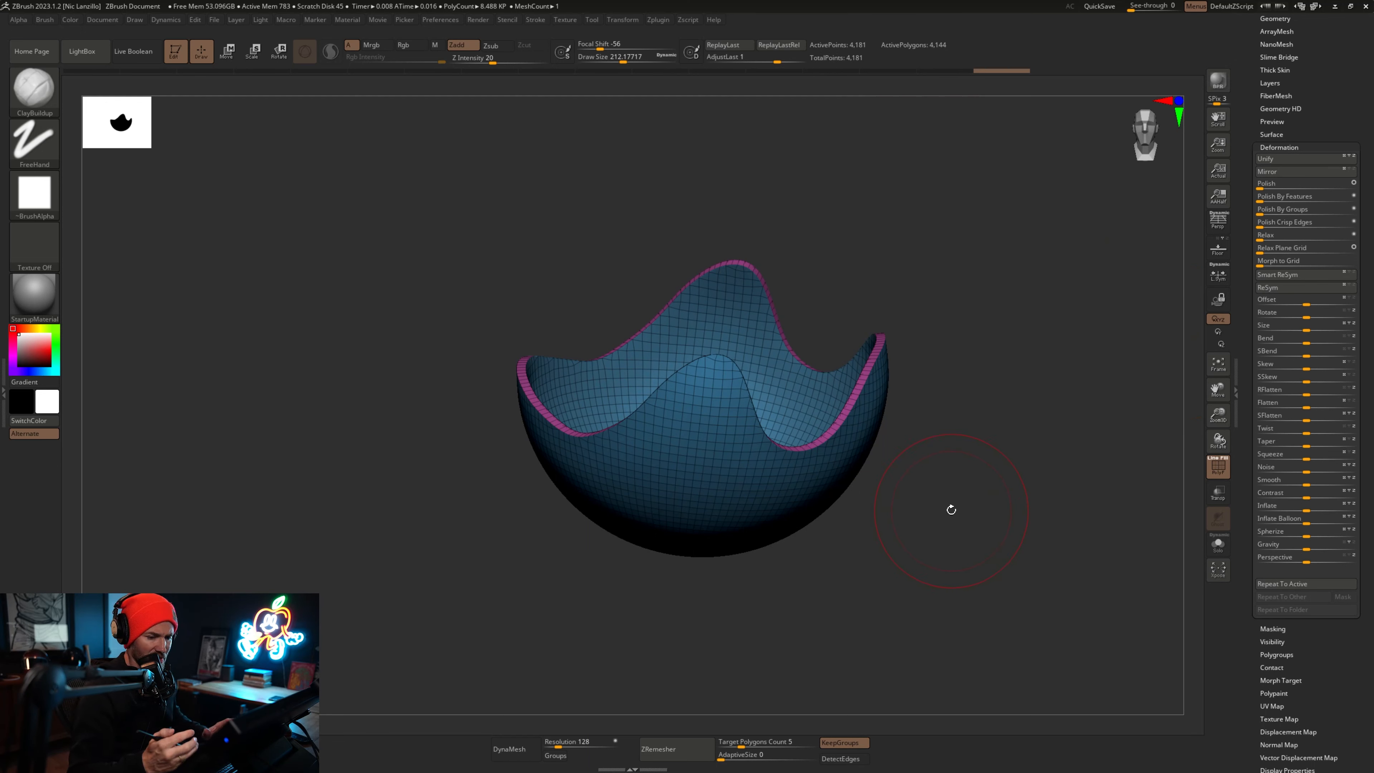
Mask the bowl's open edge by feature using only Border, then invert the mask.
left_click(1274, 629)
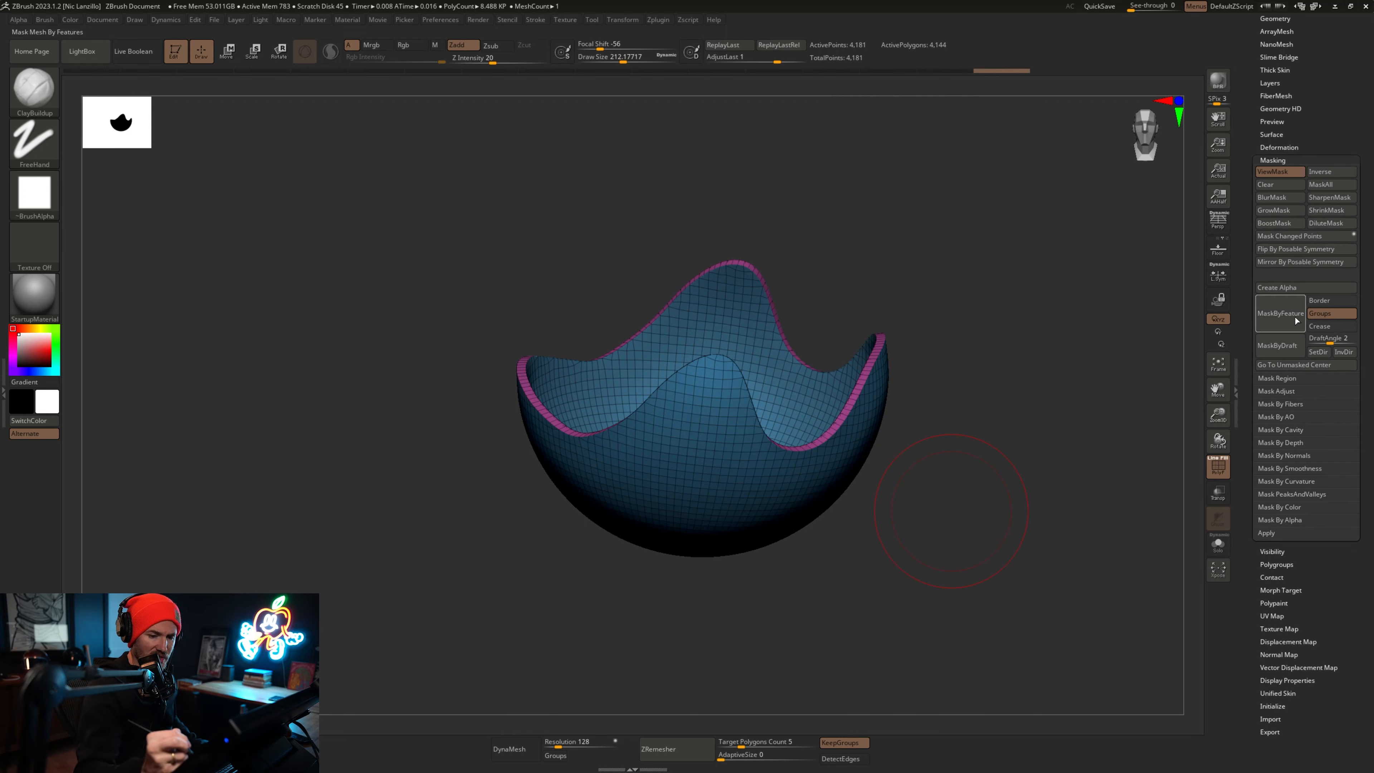
left_click(1331, 314)
left_click(1331, 314)
left_click(1330, 300)
left_click(1280, 314)
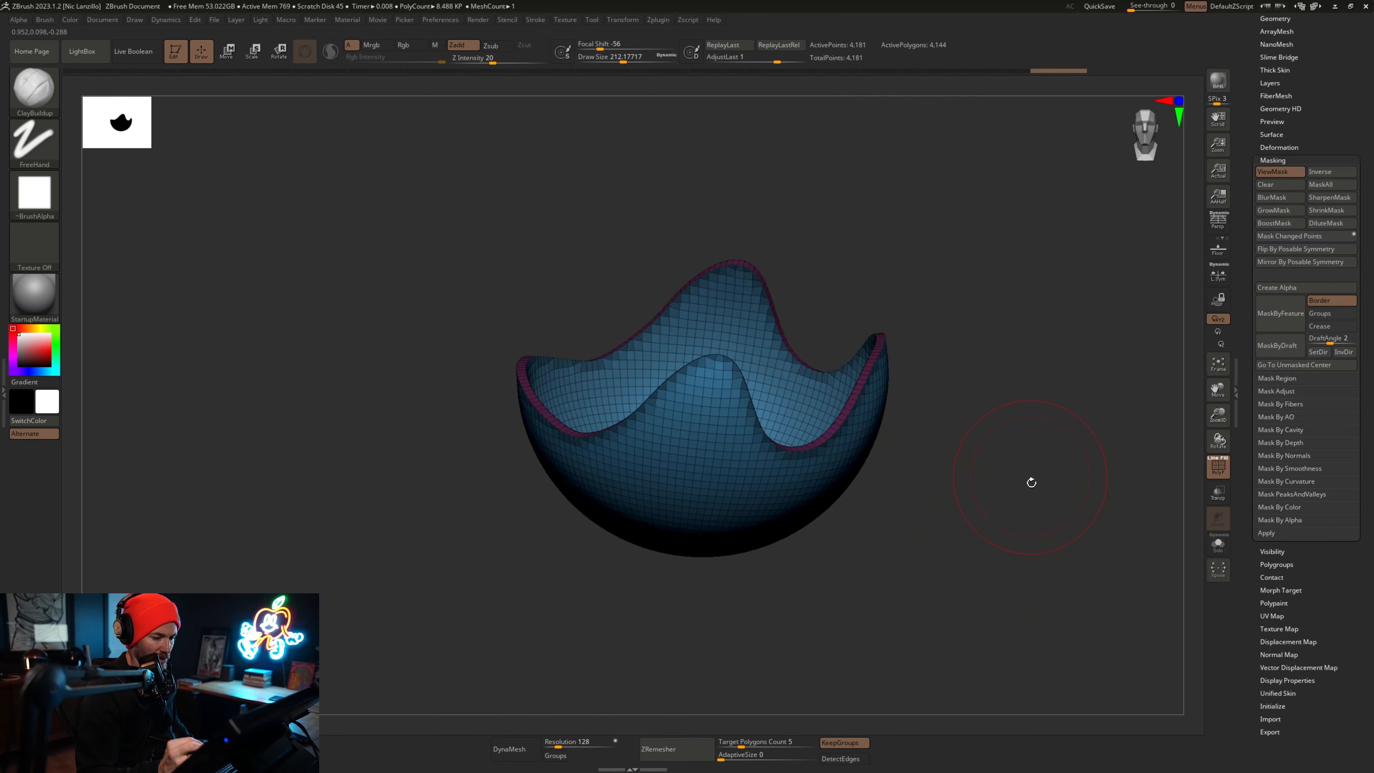
left_click(1049, 506, "ctrl")
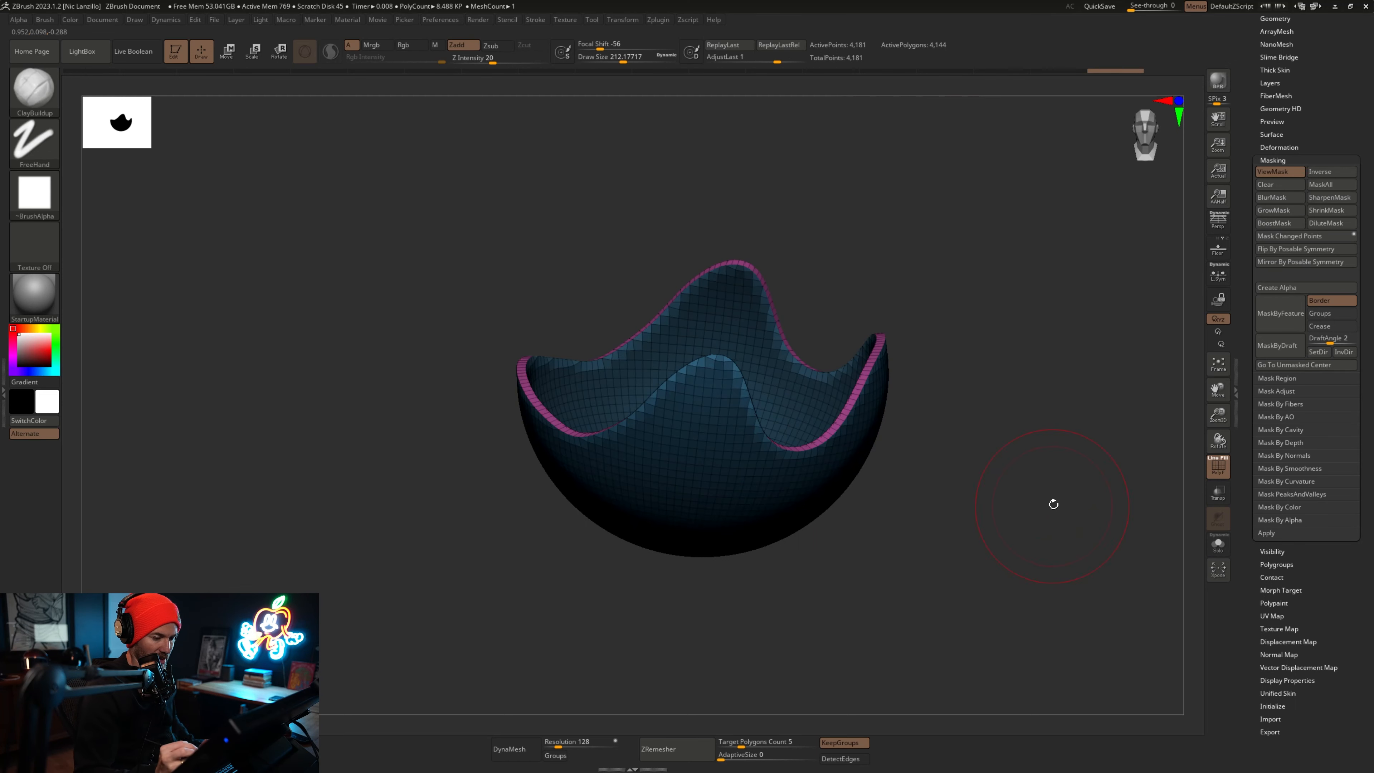
Try polishing the unmasked rim of the bowl with the Polish deformation.
scroll(1357, 142, "up", 2)
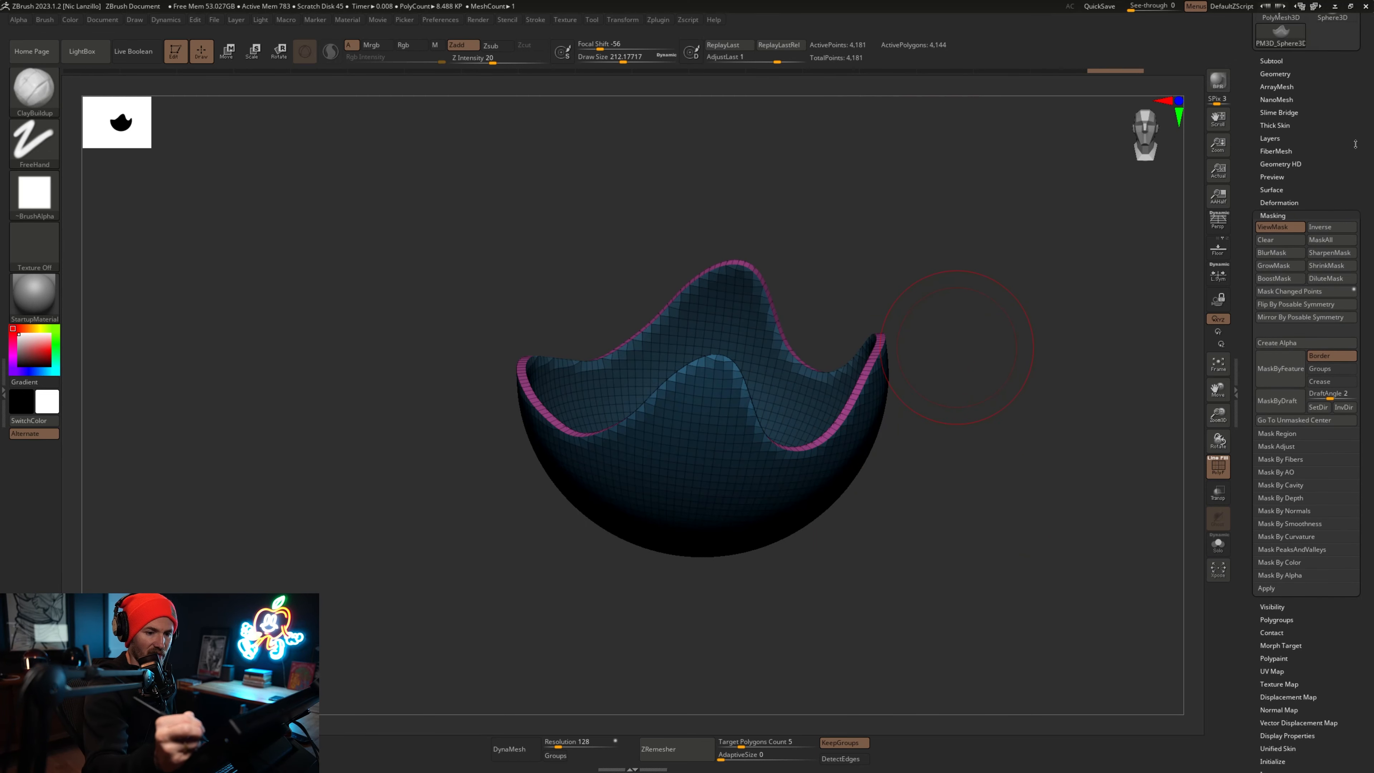
left_click(1279, 205)
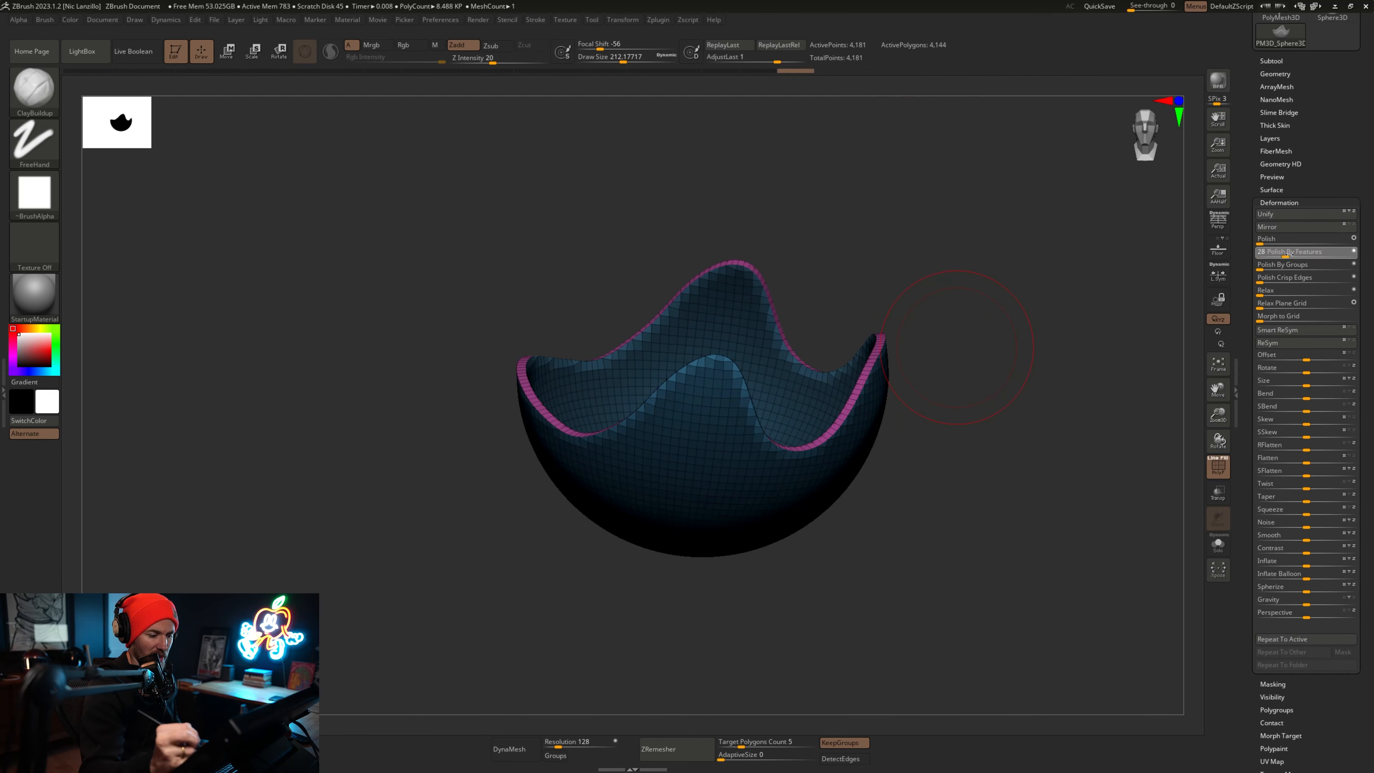
left_click(1270, 257)
left_click(1268, 244)
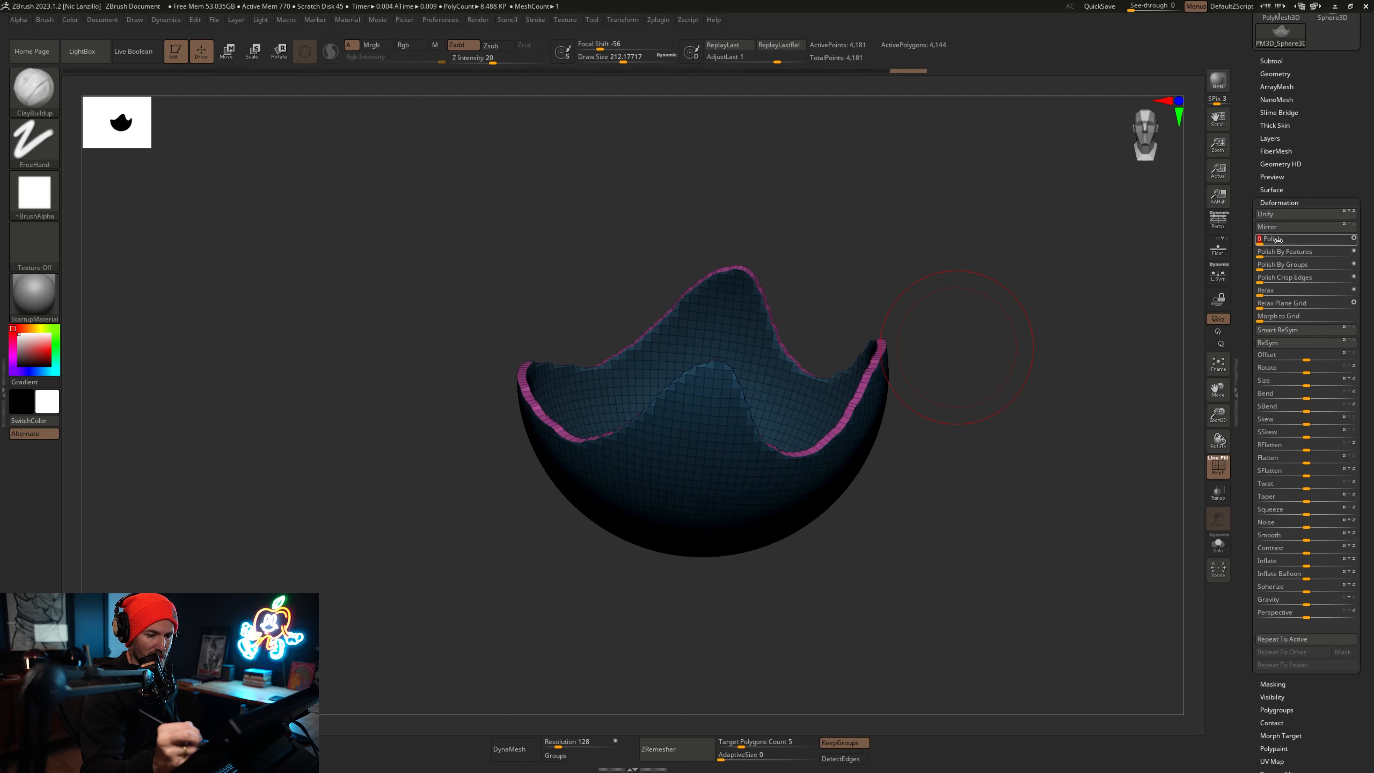
left_click(1269, 244)
left_click(1257, 270)
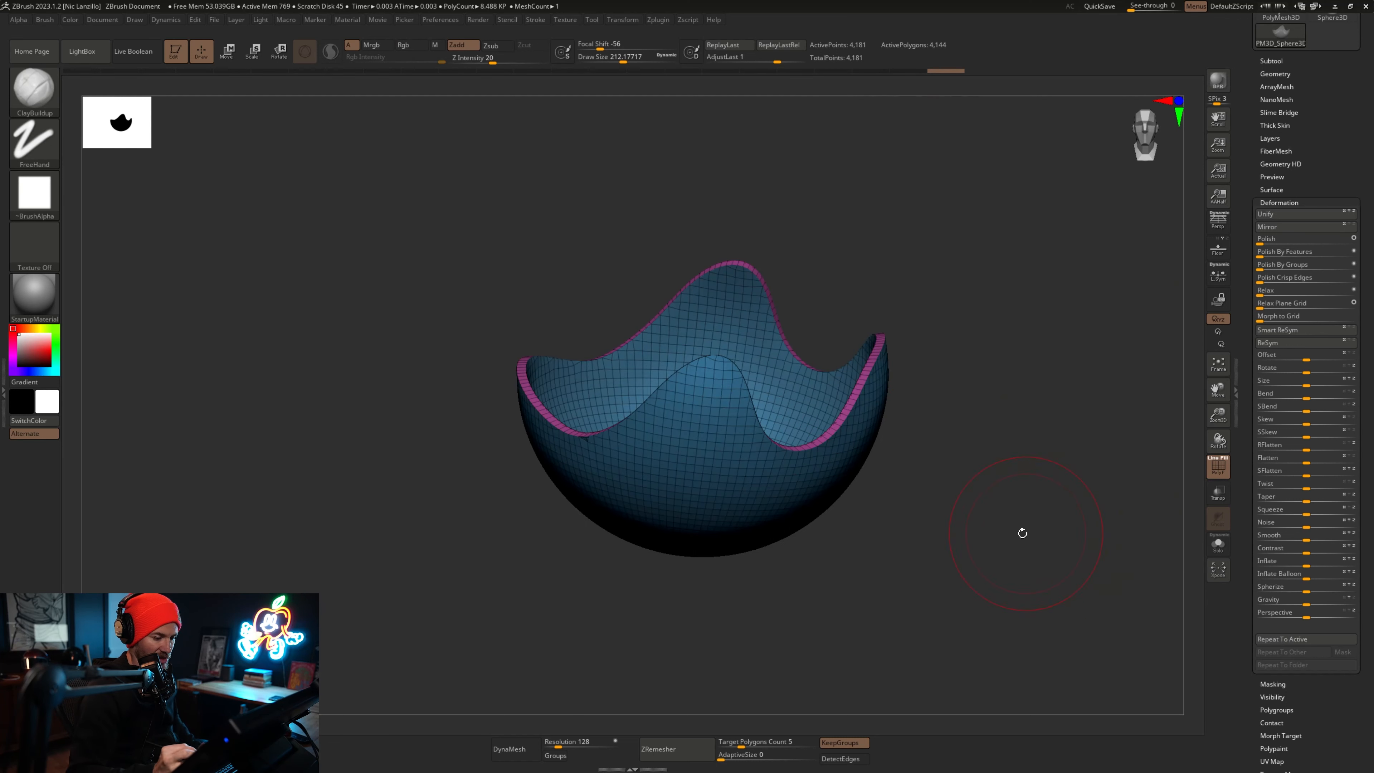
Apply the dynamic thickness to the bowl so it becomes real geometry.
mouse_move(1027, 575)
left_mouse_down()
mouse_move(1019, 560)
mouse_move(997, 568)
left_mouse_up()
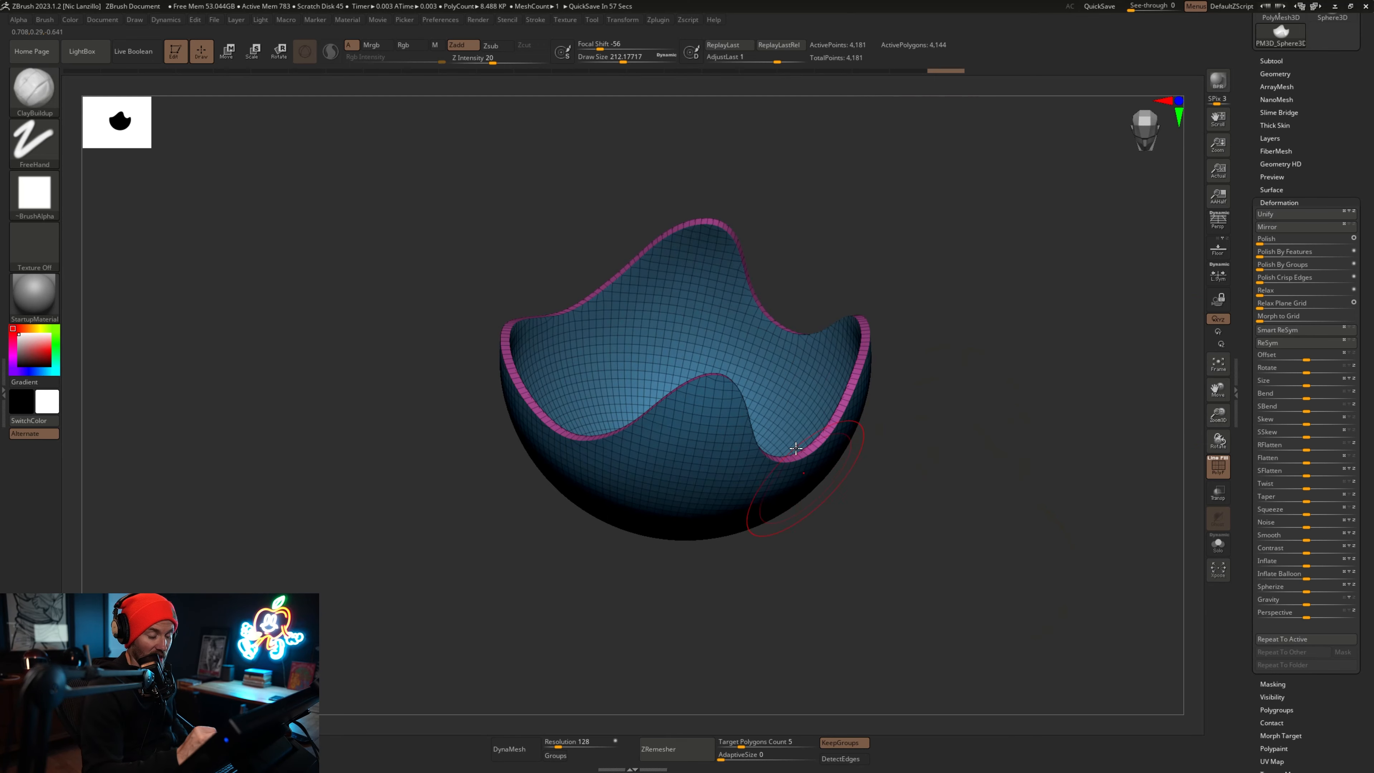
left_click_drag(976, 512, 1028, 460)
left_click(1275, 74)
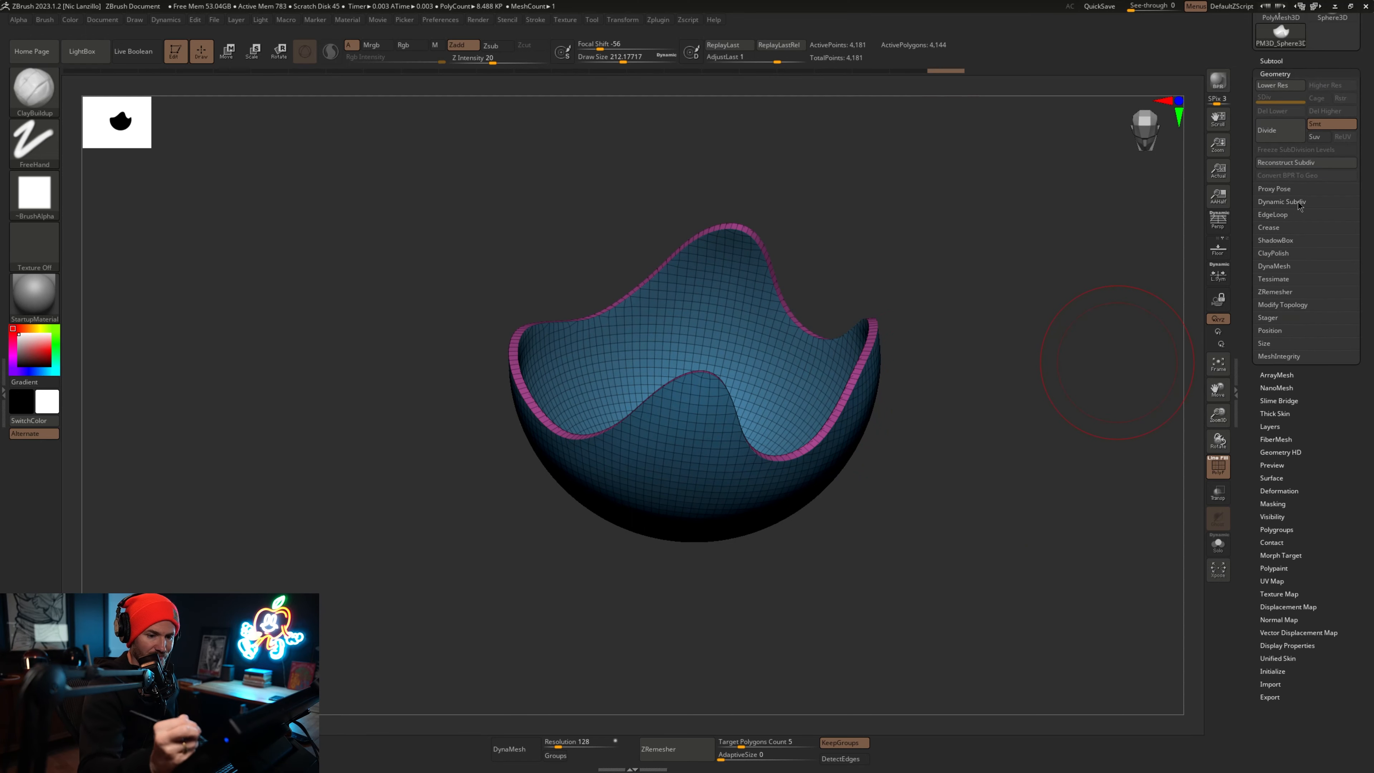
left_click(1327, 216)
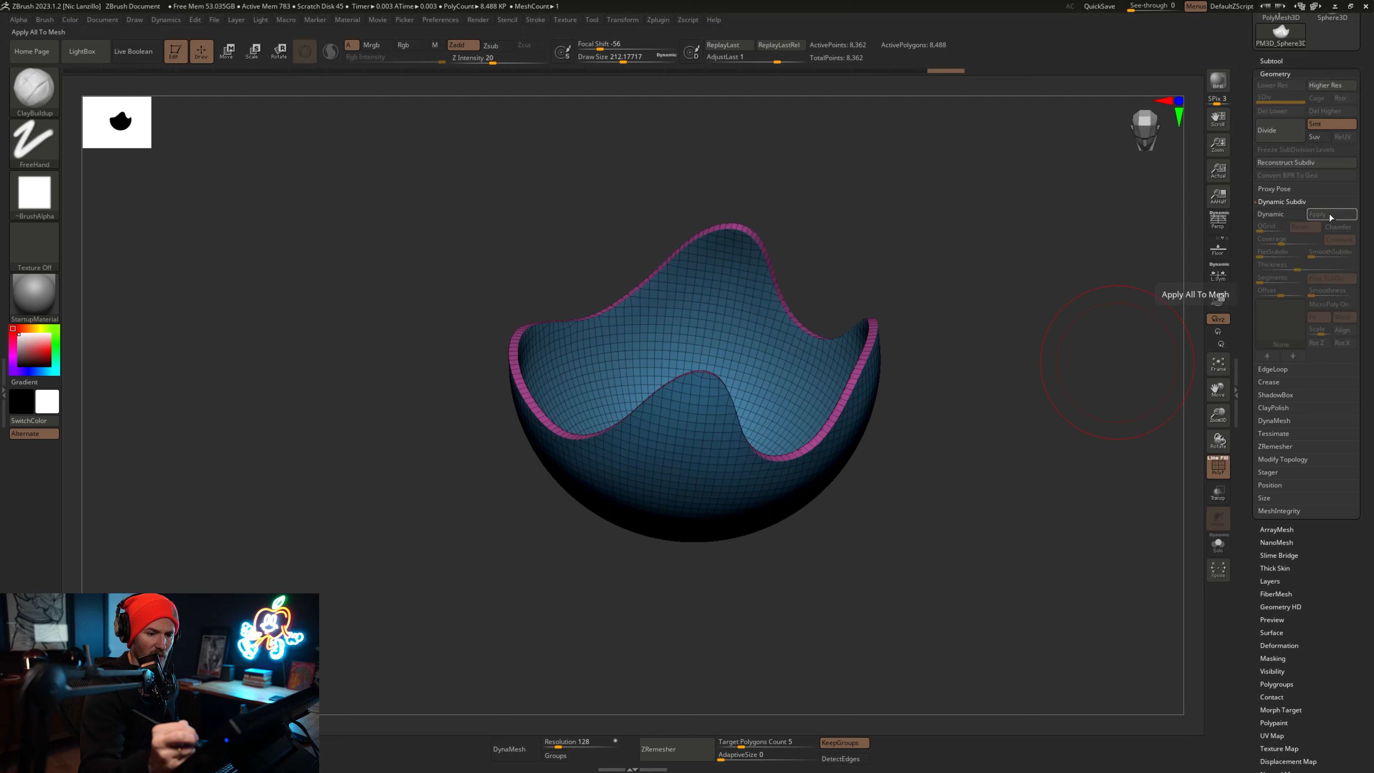
left_click(1301, 203)
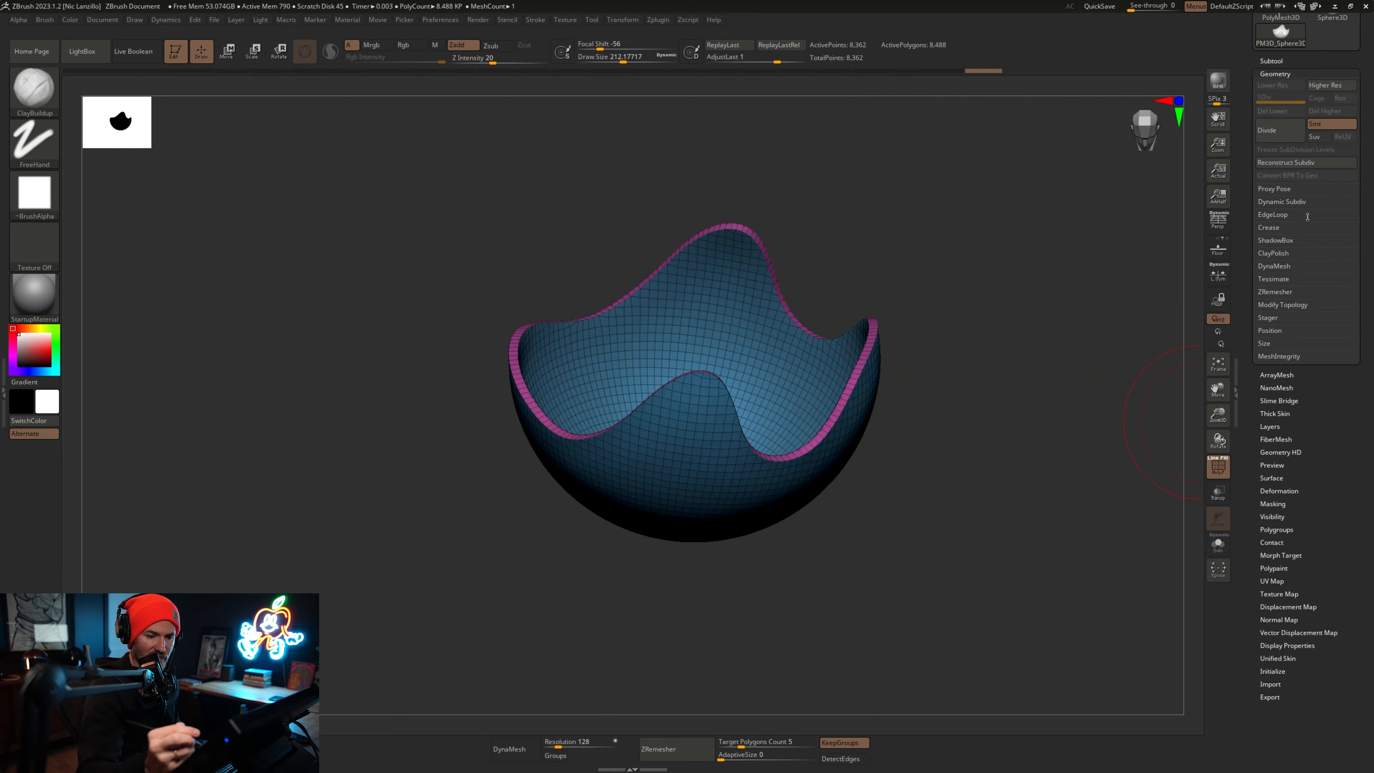
Remesh the thickened bowl with ZRemesher, using a target polygon count of 5 with KeepGroups on.
left_click(1282, 298)
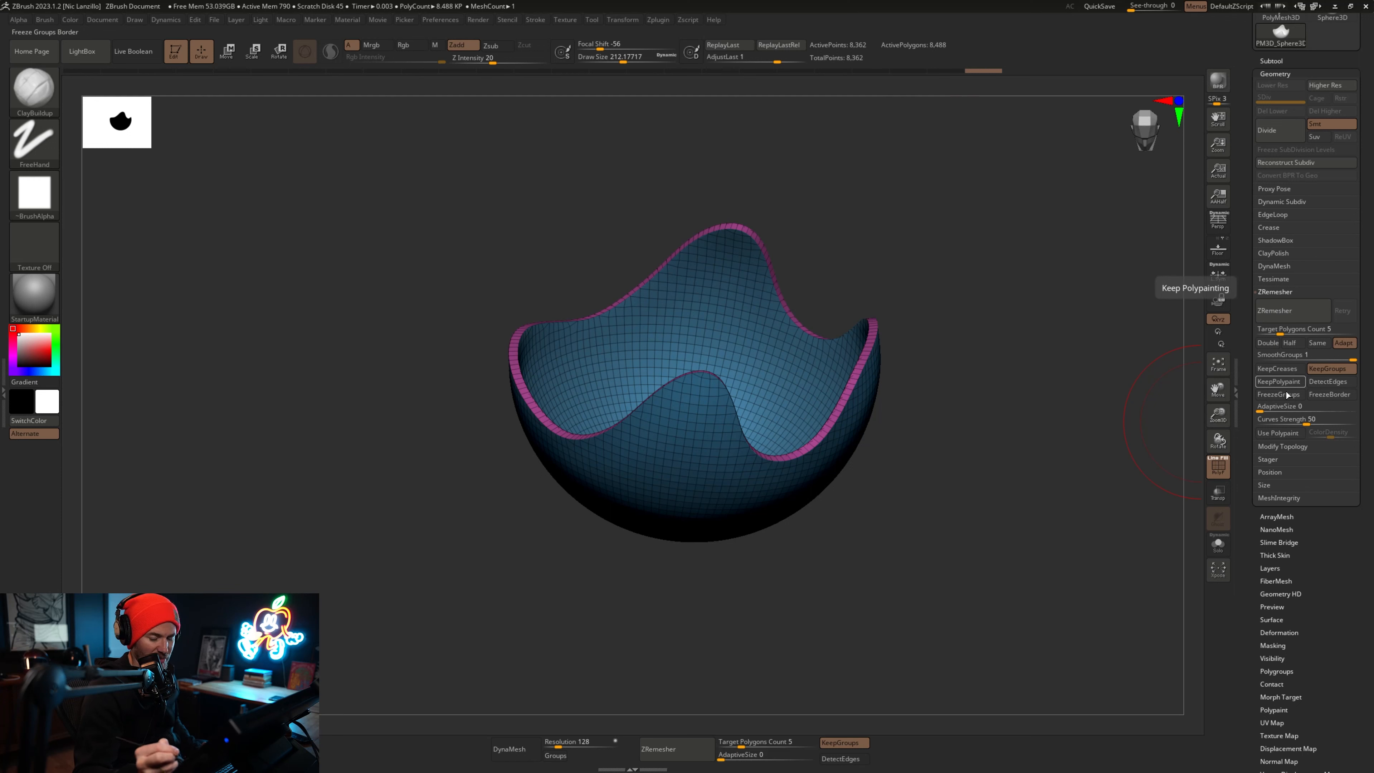
left_click(1307, 312)
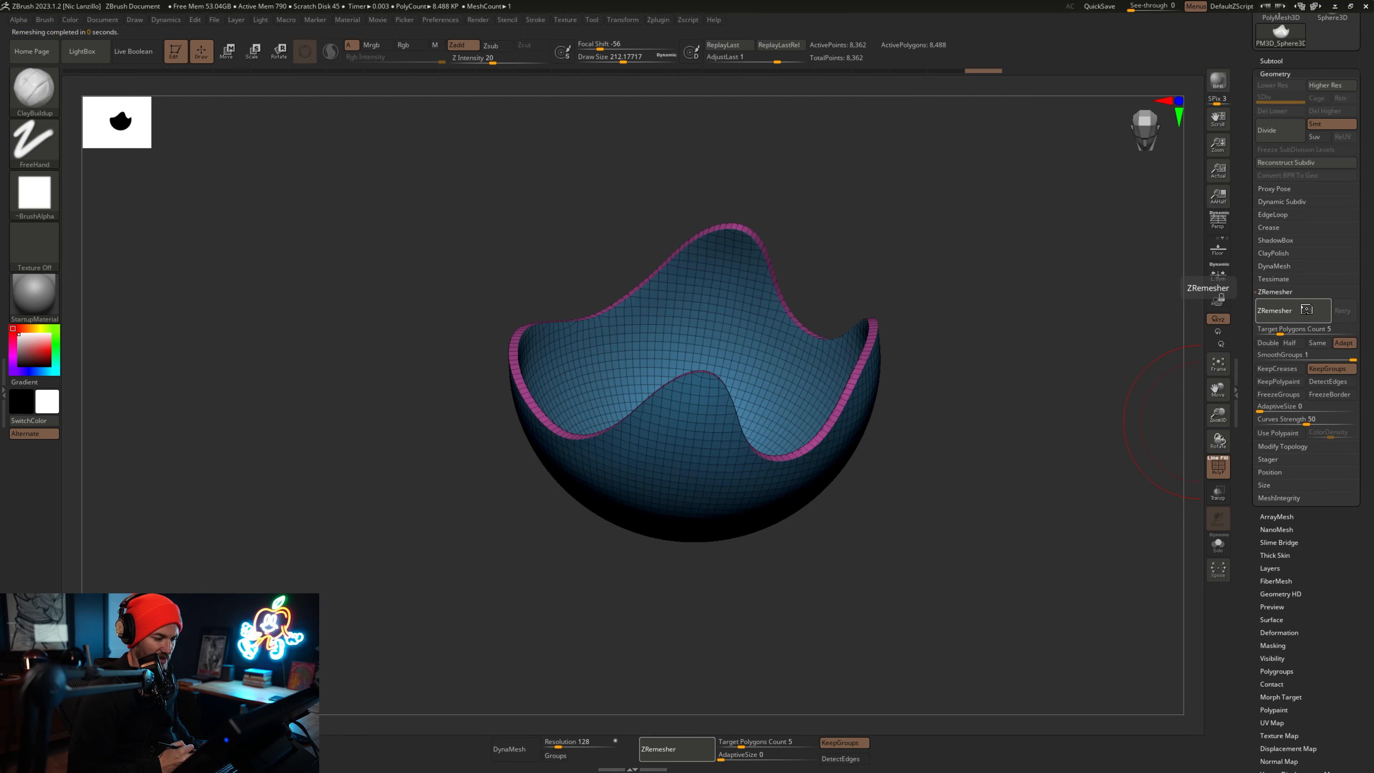
left_click_drag(920, 561, 1029, 564)
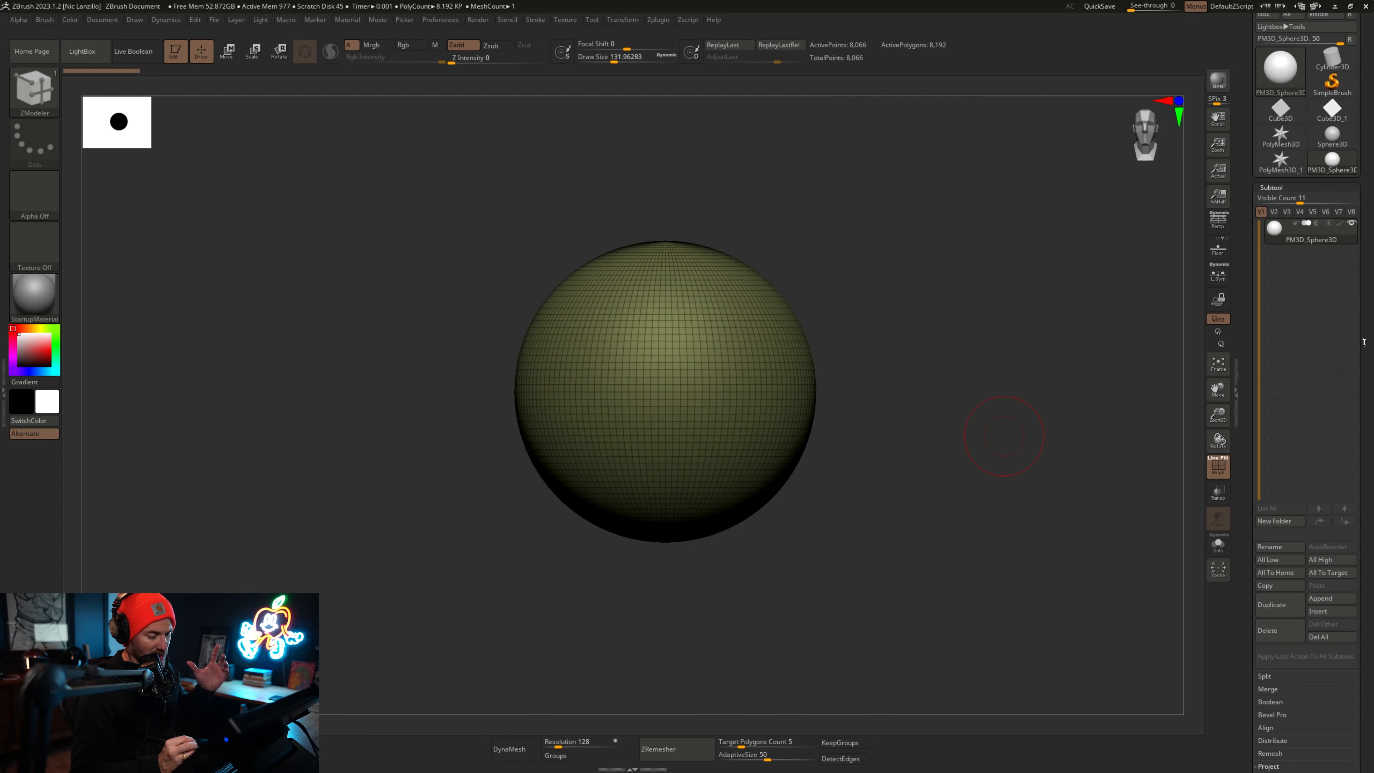
Convert the sphere to a DynaMesh at resolution 128.
left_click_drag(1362, 491, 1361, 470)
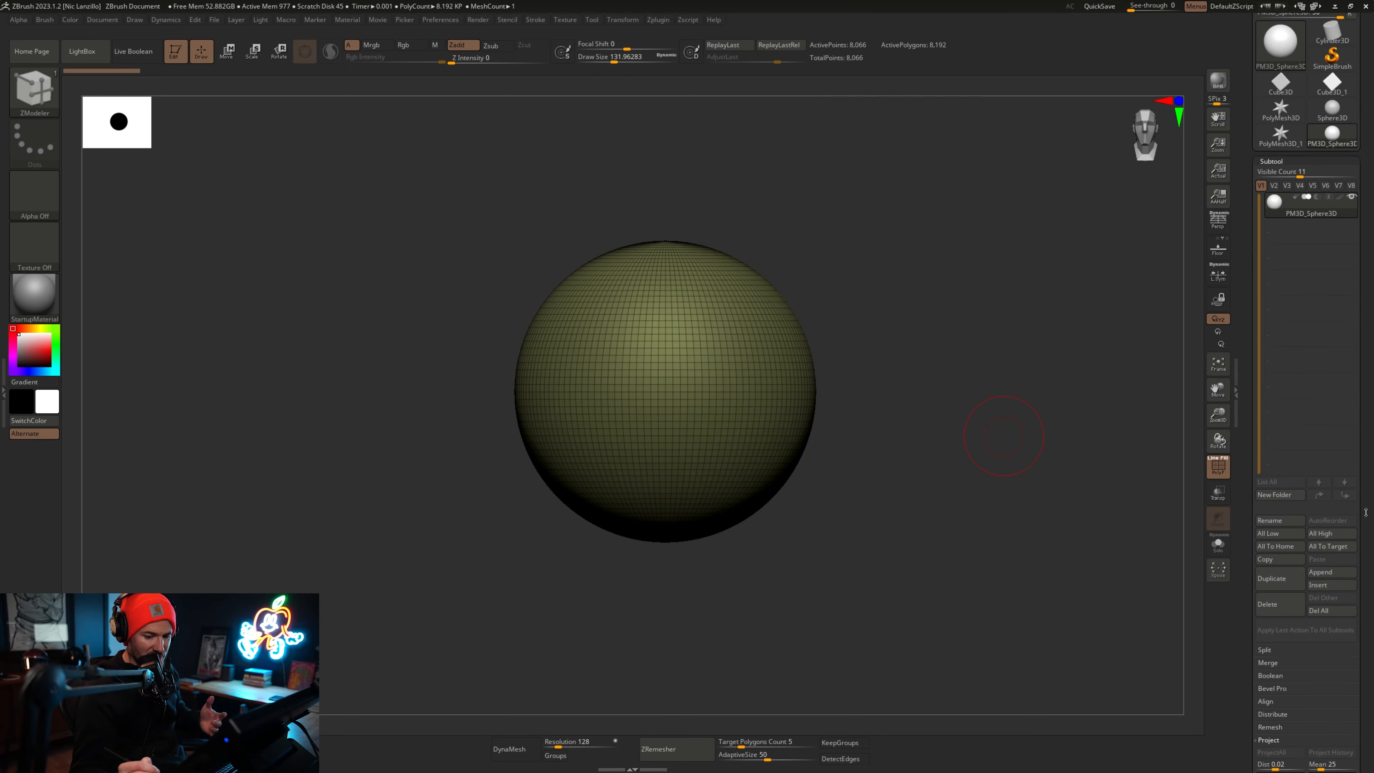
scroll(1295, 465, "down", 10)
left_click(1281, 477)
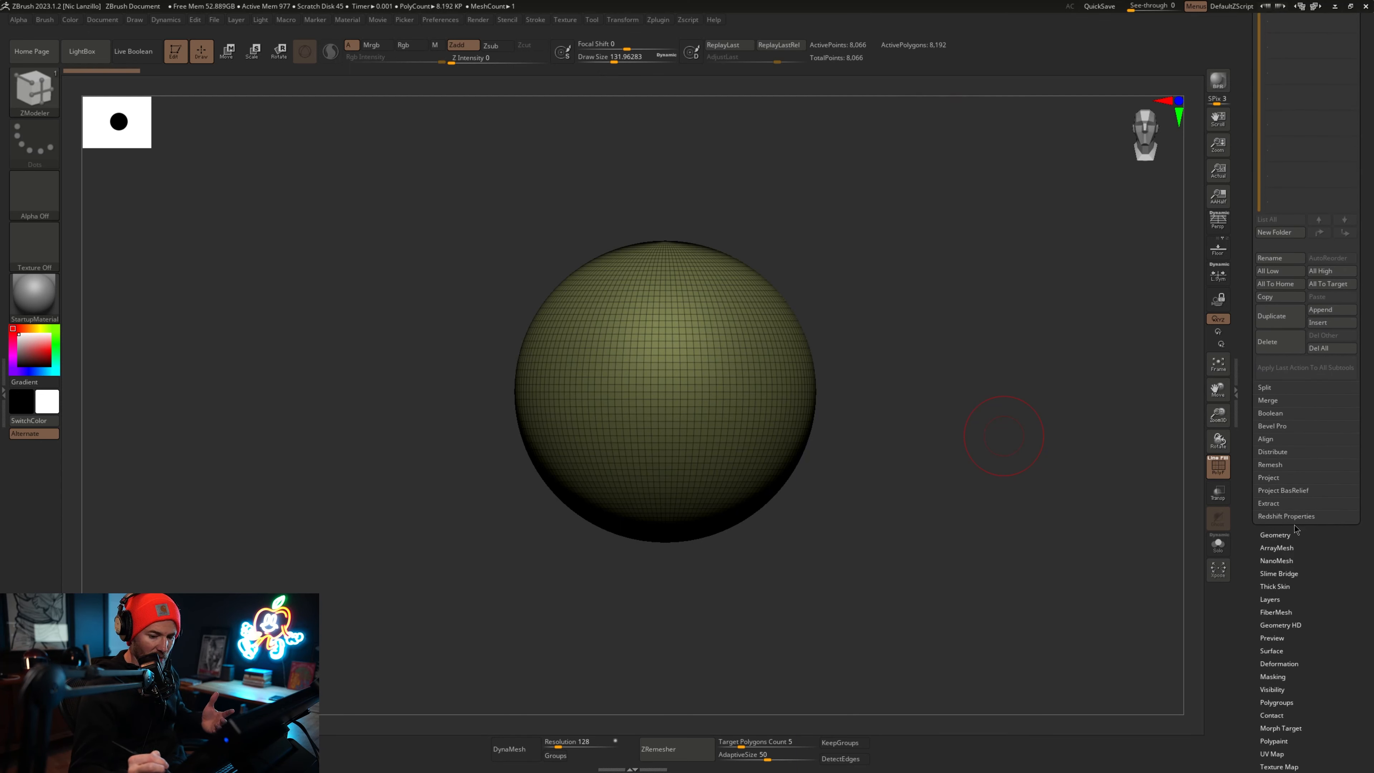
left_click(1276, 535)
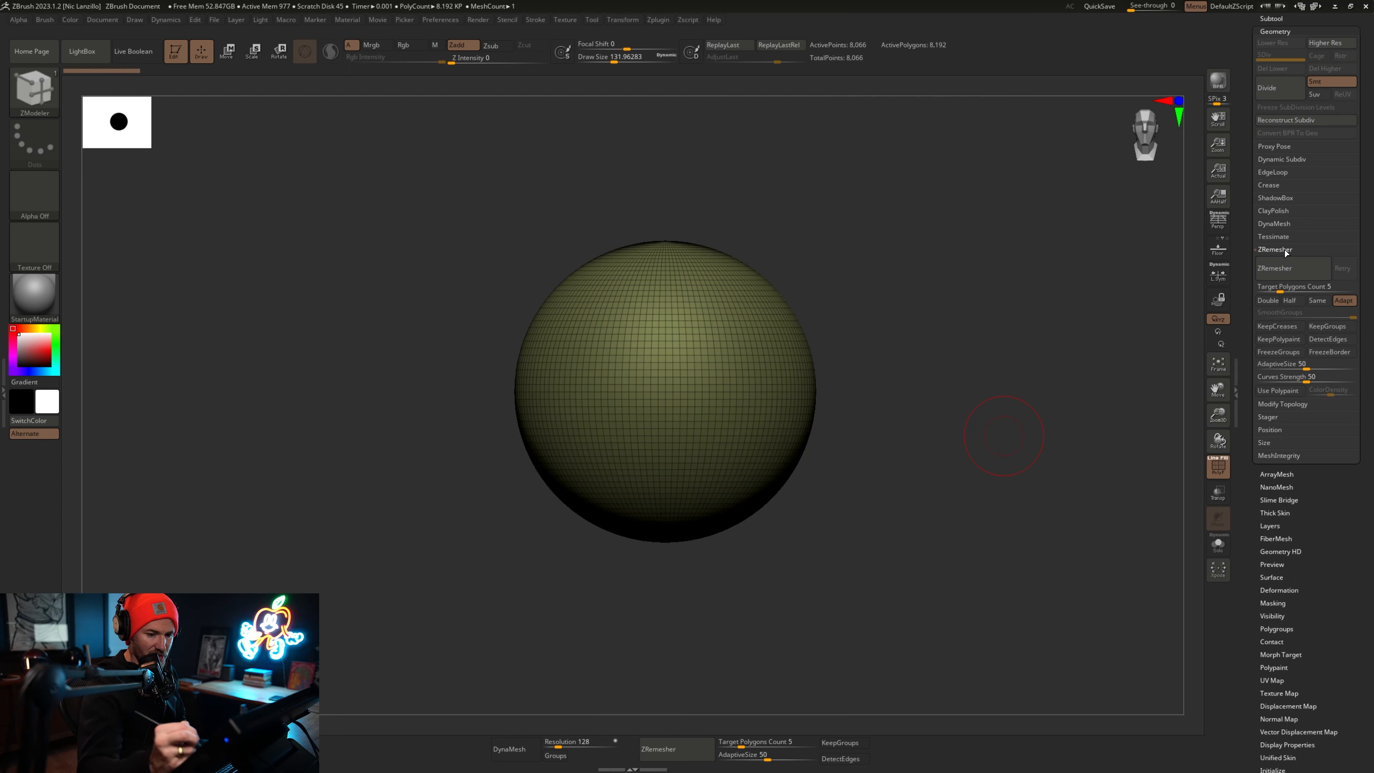
left_click(1287, 228)
left_click(1276, 241)
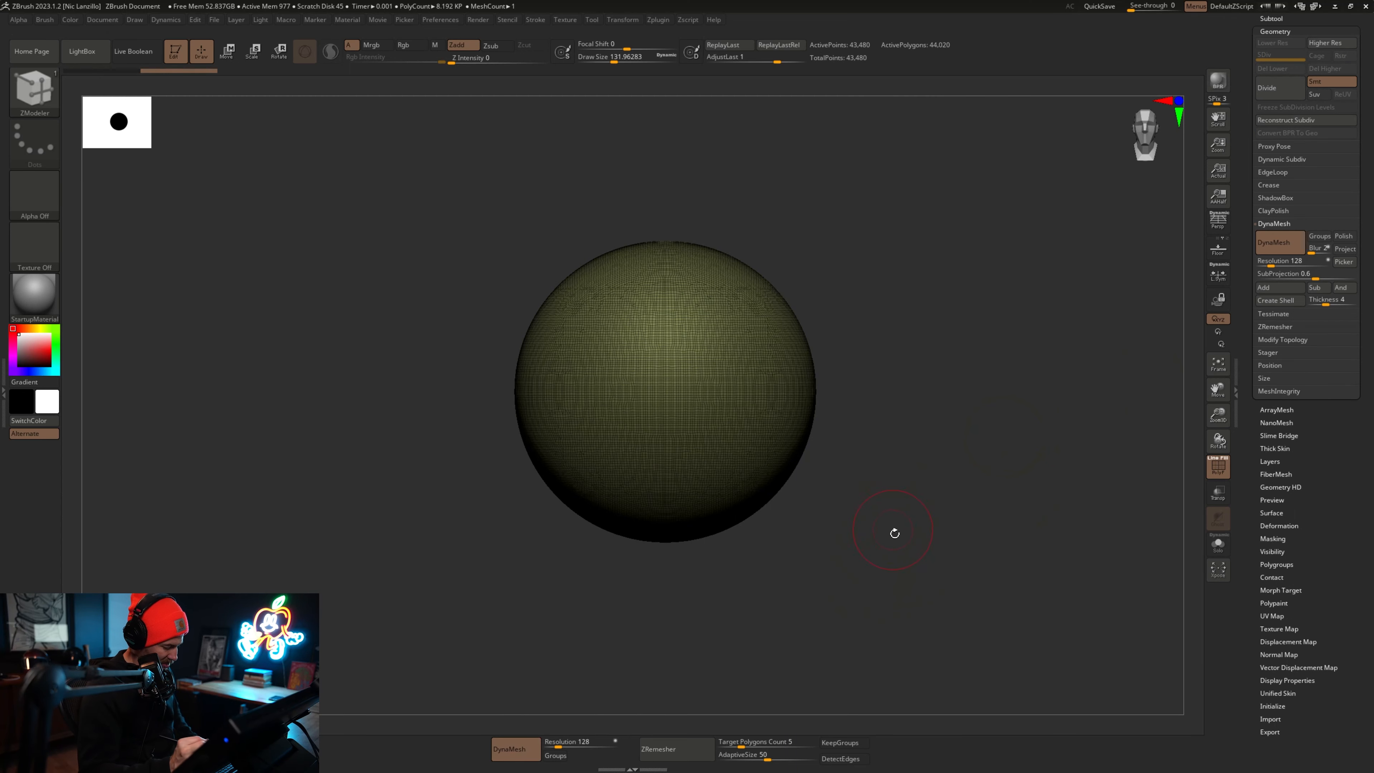
left_click_drag(900, 540, 945, 547, "alt")
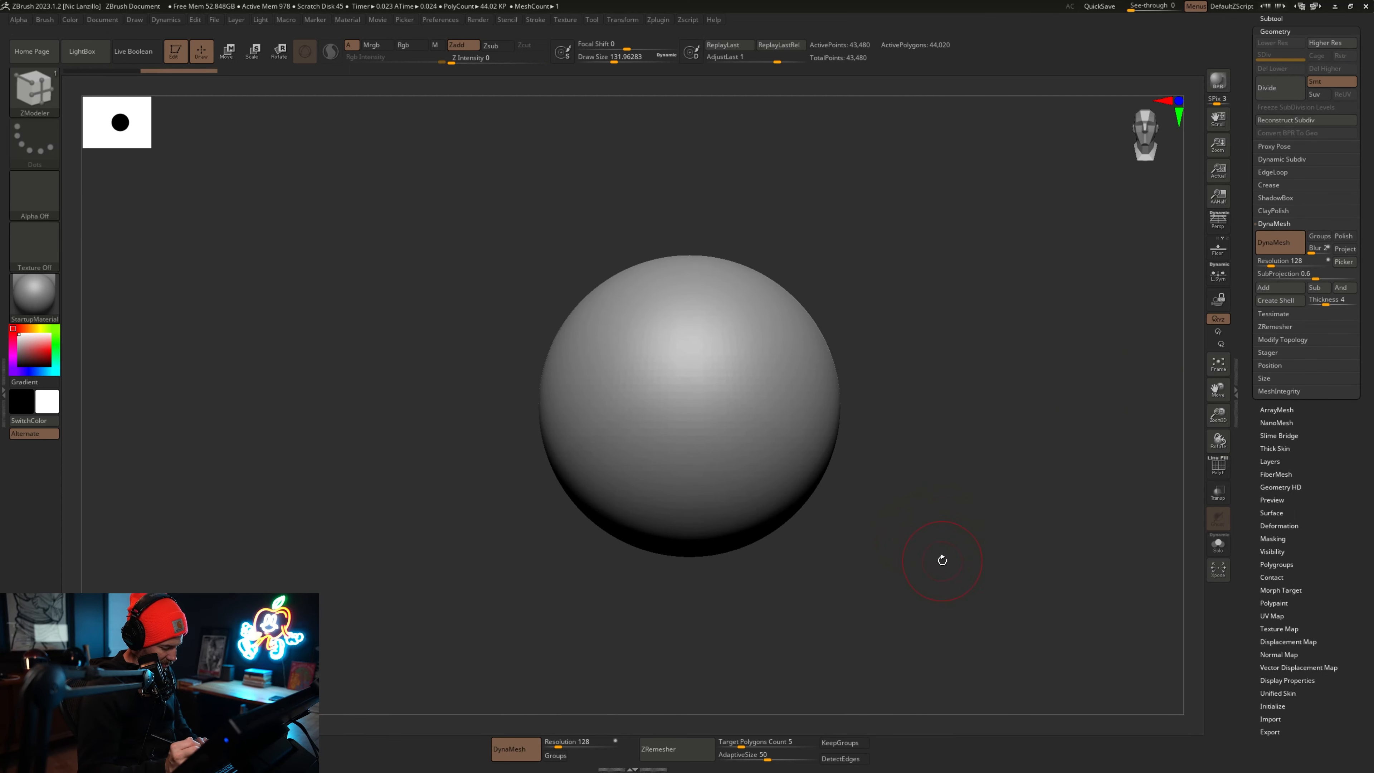
Carve two mirrored vertical grooves into the sphere's front using ClayBuildup at a draw size of about 104.
key("b")
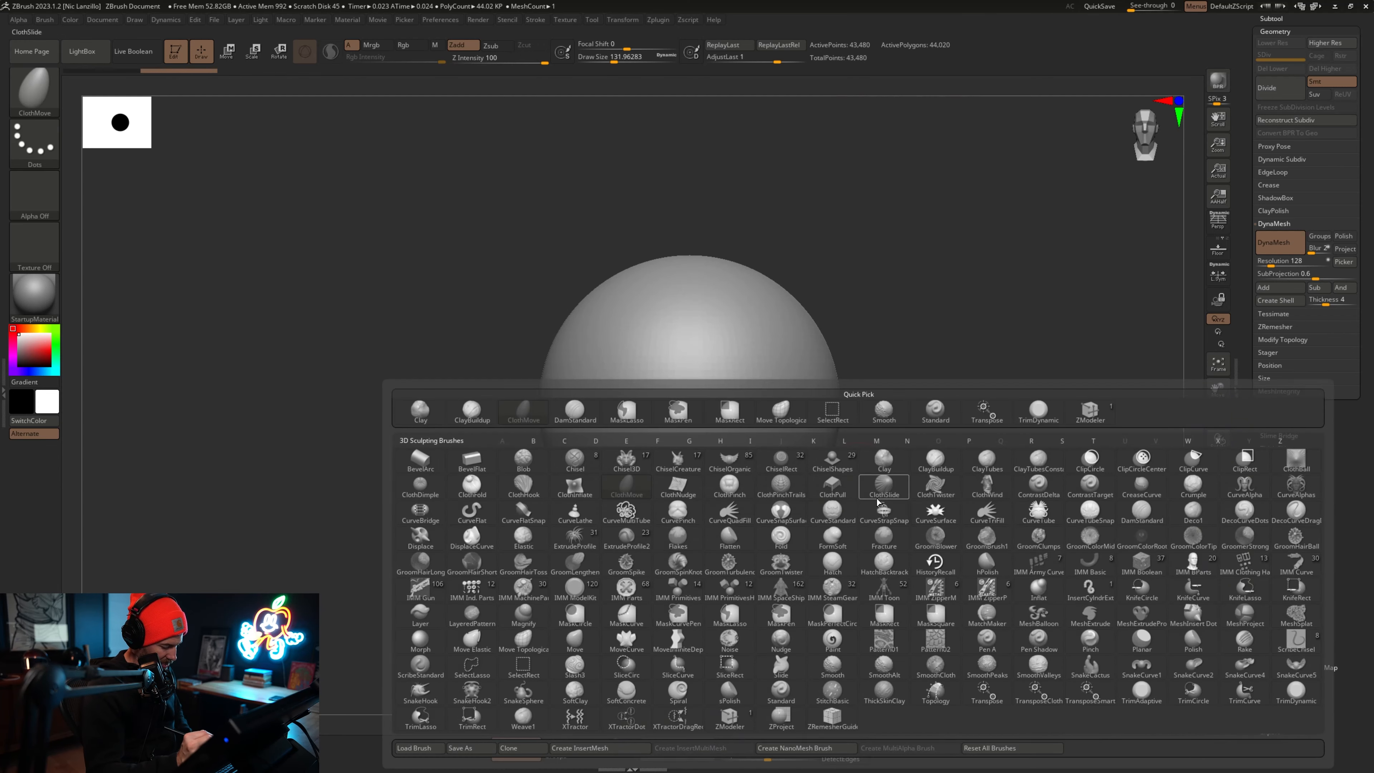
key("c")
key("b")
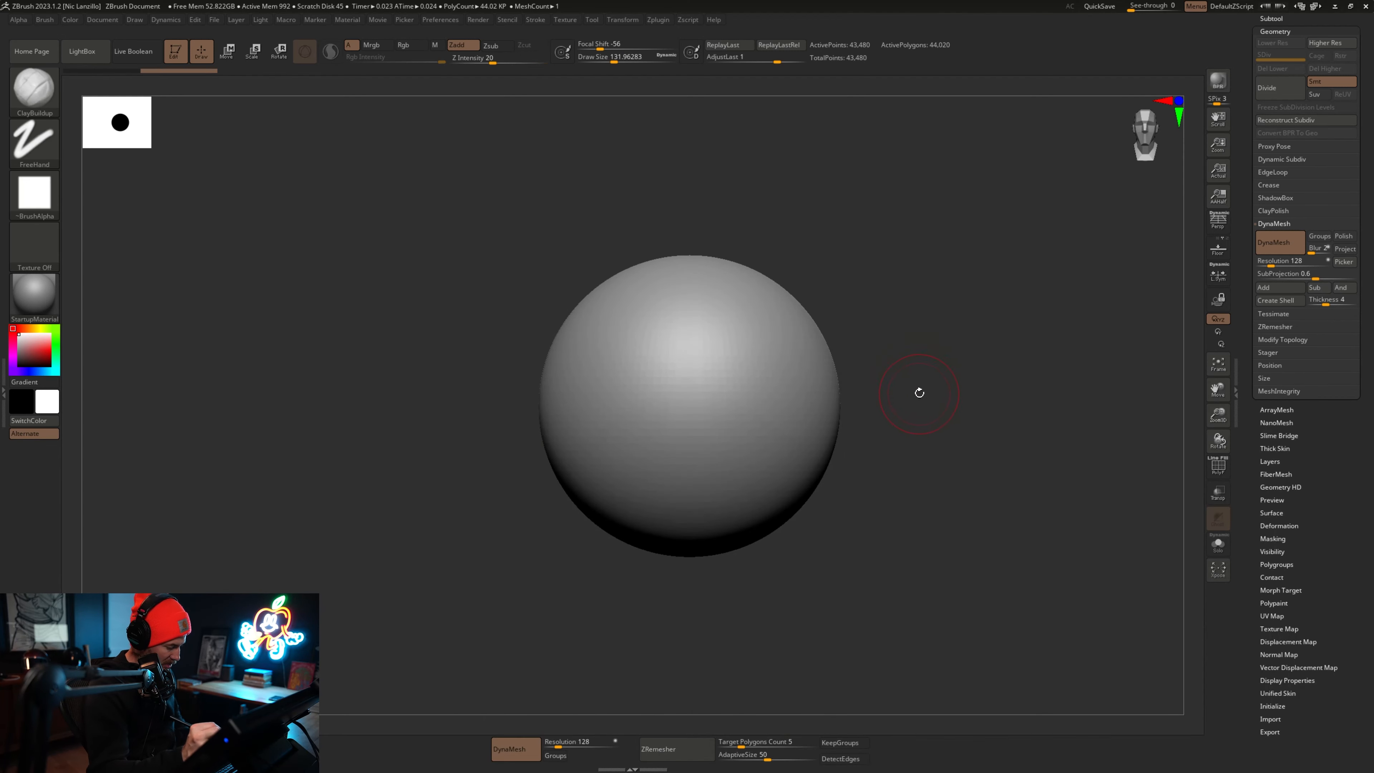
key("s")
left_click_drag(919, 393, 968, 399)
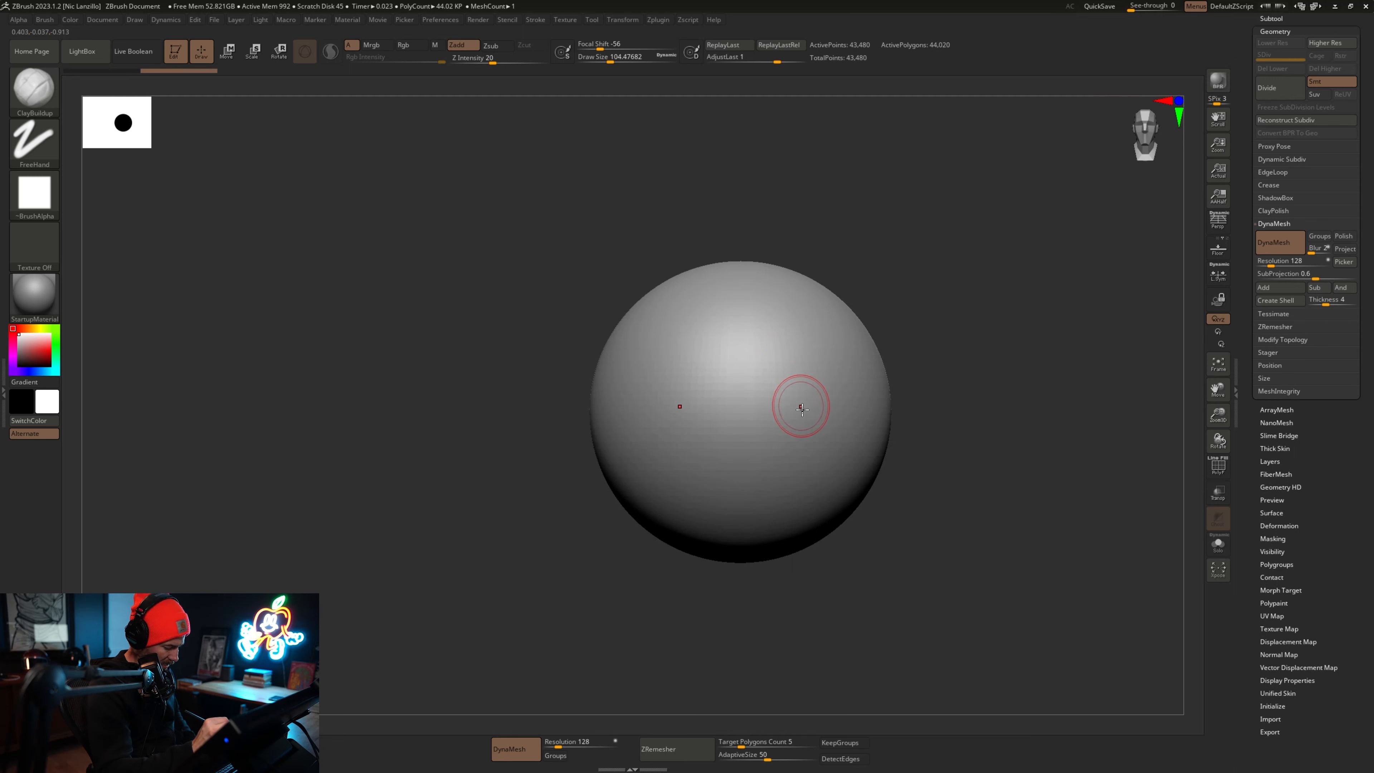
mouse_move(789, 361)
left_mouse_down("alt")
mouse_move(793, 404)
mouse_move(789, 348)
mouse_move(794, 412)
mouse_move(788, 338)
mouse_move(795, 414)
mouse_move(799, 372)
mouse_move(775, 327)
mouse_move(815, 342)
mouse_move(771, 332)
left_mouse_up("alt")
mouse_move(767, 425)
left_mouse_down()
mouse_move(820, 441)
mouse_move(822, 427)
mouse_move(790, 449)
mouse_move(819, 419)
mouse_move(779, 445)
left_mouse_up()
Smooth the rough surfaces of both grooves on the sphere with the Smooth brush.
key("shift")
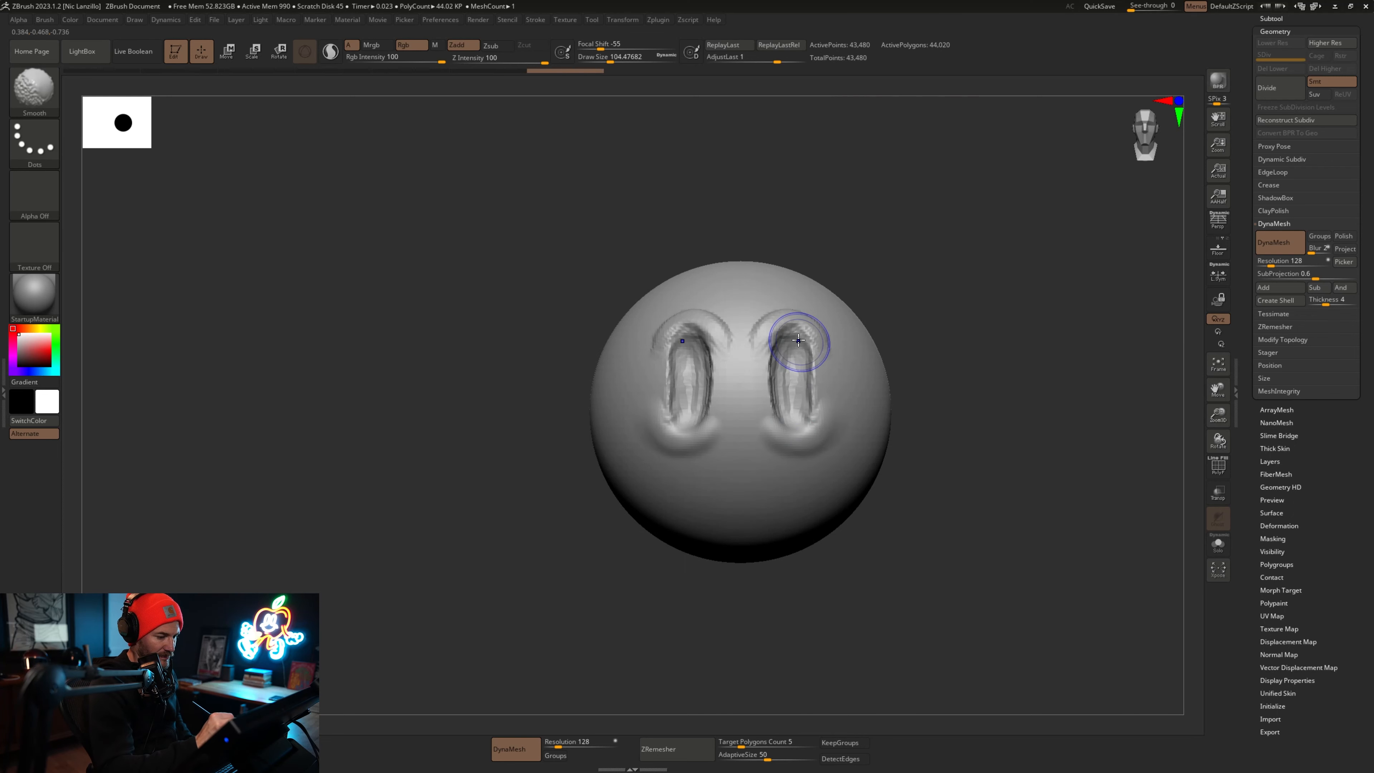
mouse_move(799, 341)
left_mouse_down("shift")
mouse_move(784, 319)
mouse_move(824, 330)
mouse_move(792, 394)
mouse_move(784, 368)
mouse_move(812, 382)
left_mouse_up("shift")
left_click_drag(904, 437, 988, 504, "alt")
Carve both smoothed grooves deeper using ClayBuildup at a draw size of about 177.
key("b")
key("c")
key("b")
key("s")
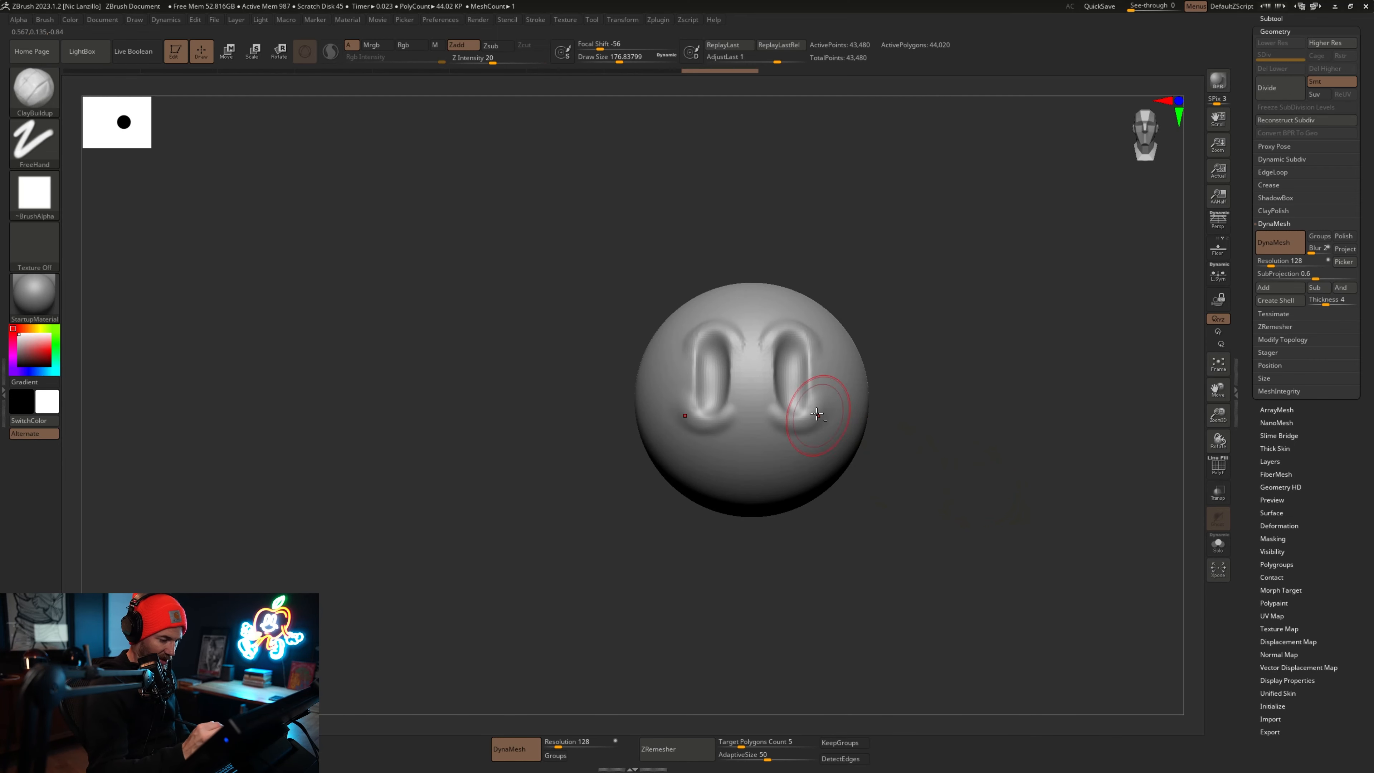
mouse_move(798, 398)
left_mouse_down()
mouse_move(791, 355)
mouse_move(790, 385)
mouse_move(800, 376)
left_mouse_up()
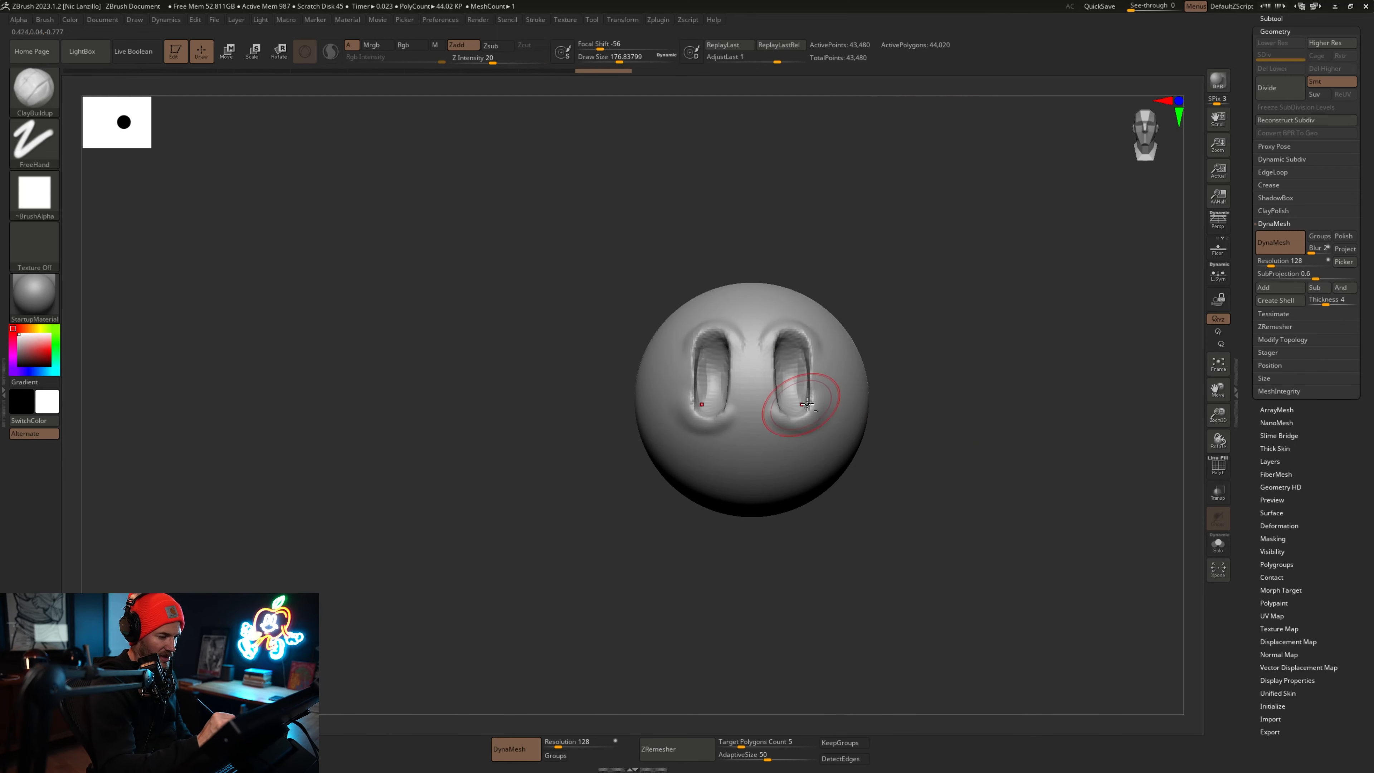
ZRemesh the grooved sphere with AdaptiveSize 0 and a target polygons count of 5.
mouse_move(909, 485)
left_mouse_down("alt")
mouse_move(975, 540)
mouse_move(944, 525)
left_mouse_up("alt")
key("shift+f")
left_click_drag(944, 525, 987, 561, "alt")
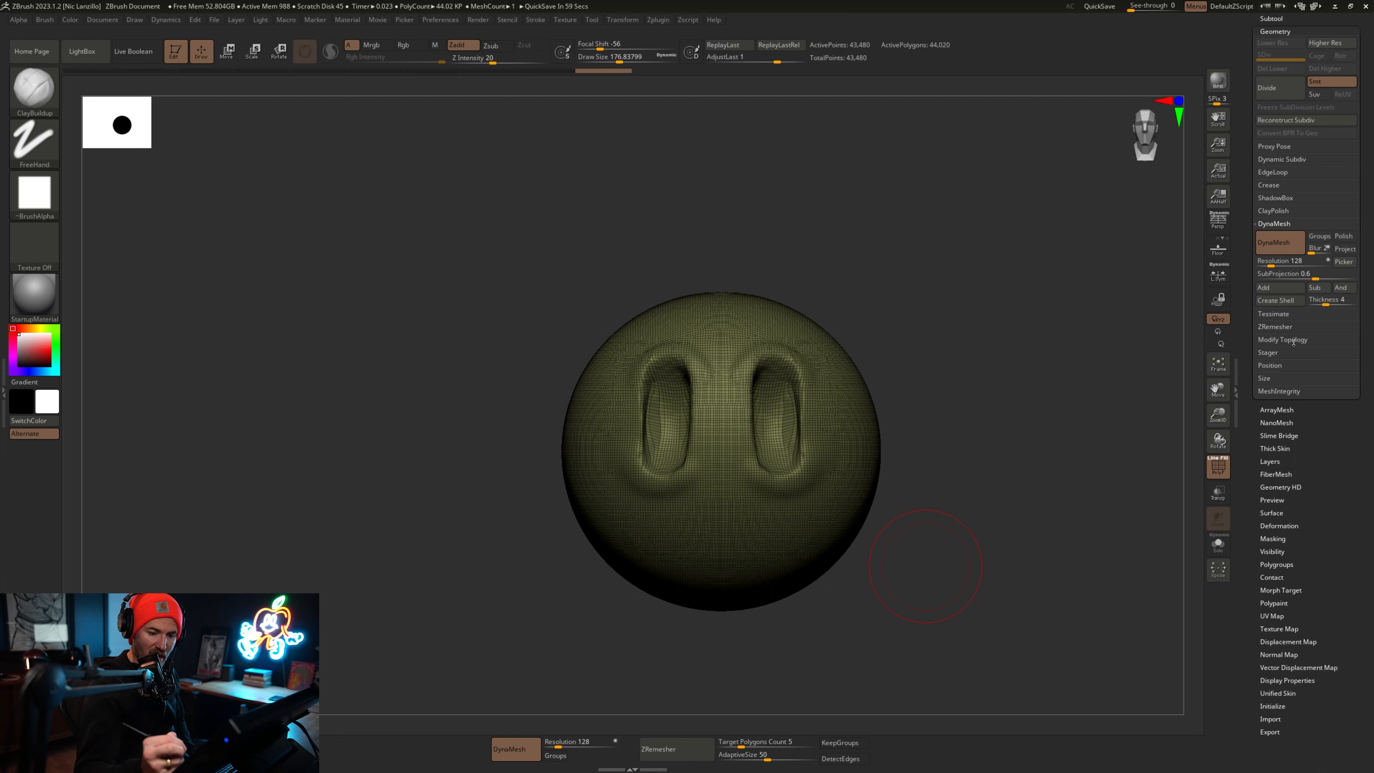
left_click(1277, 327)
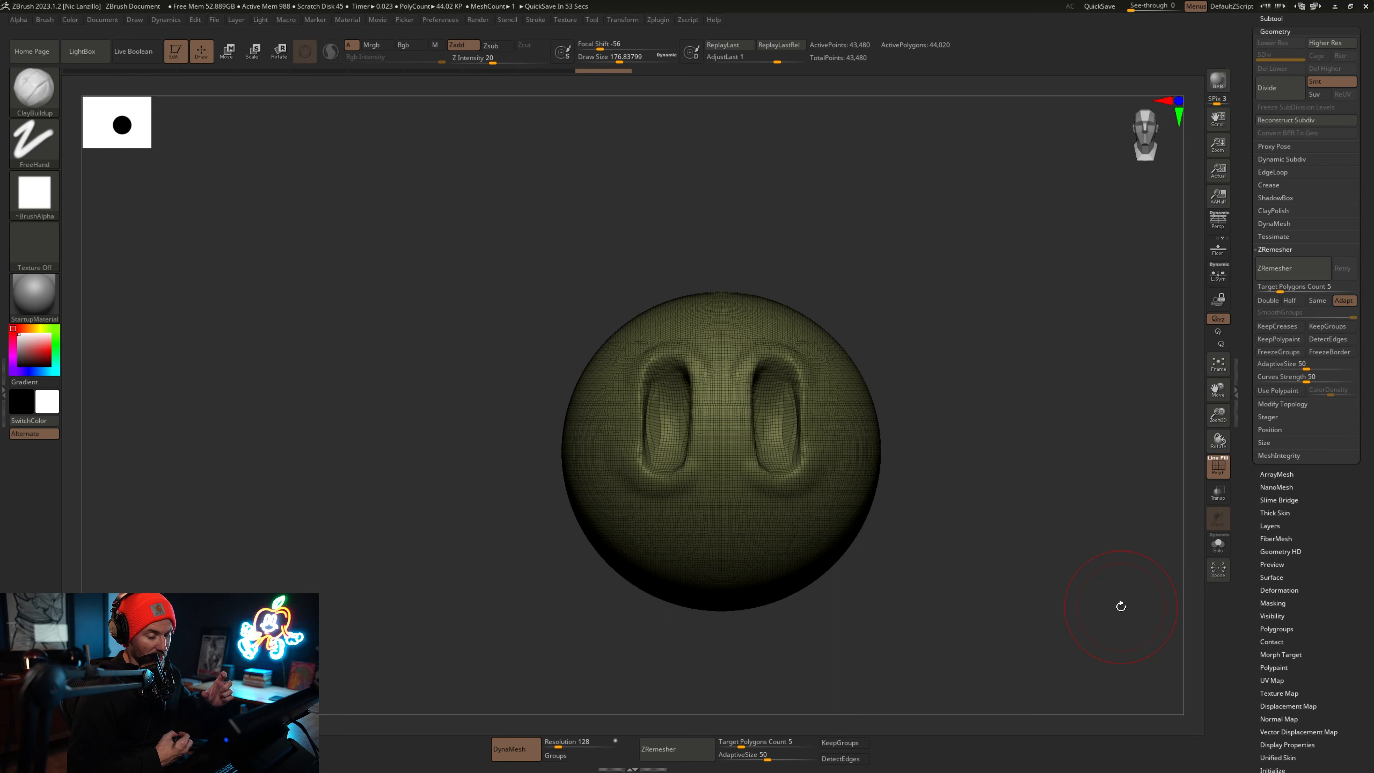
left_click_drag(1301, 367, 1251, 366)
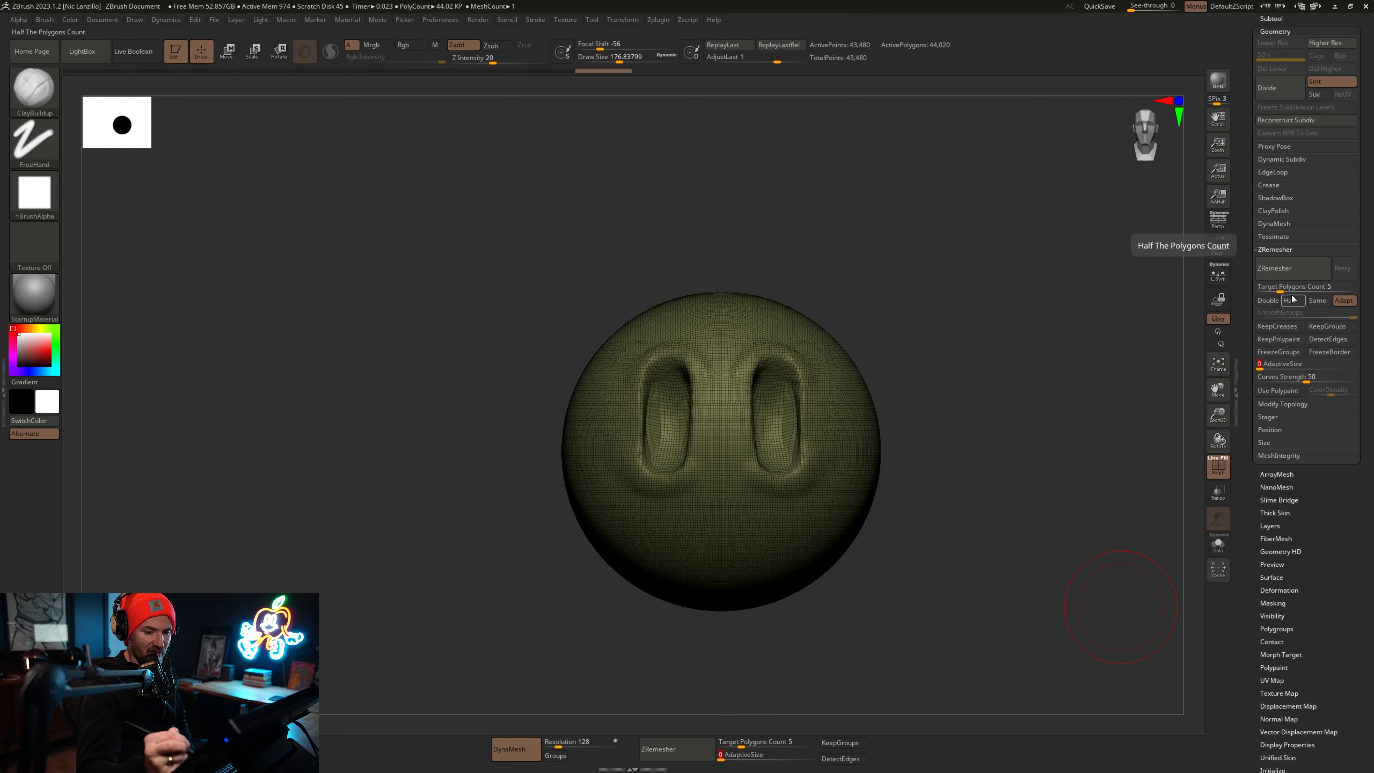
left_click(1299, 271)
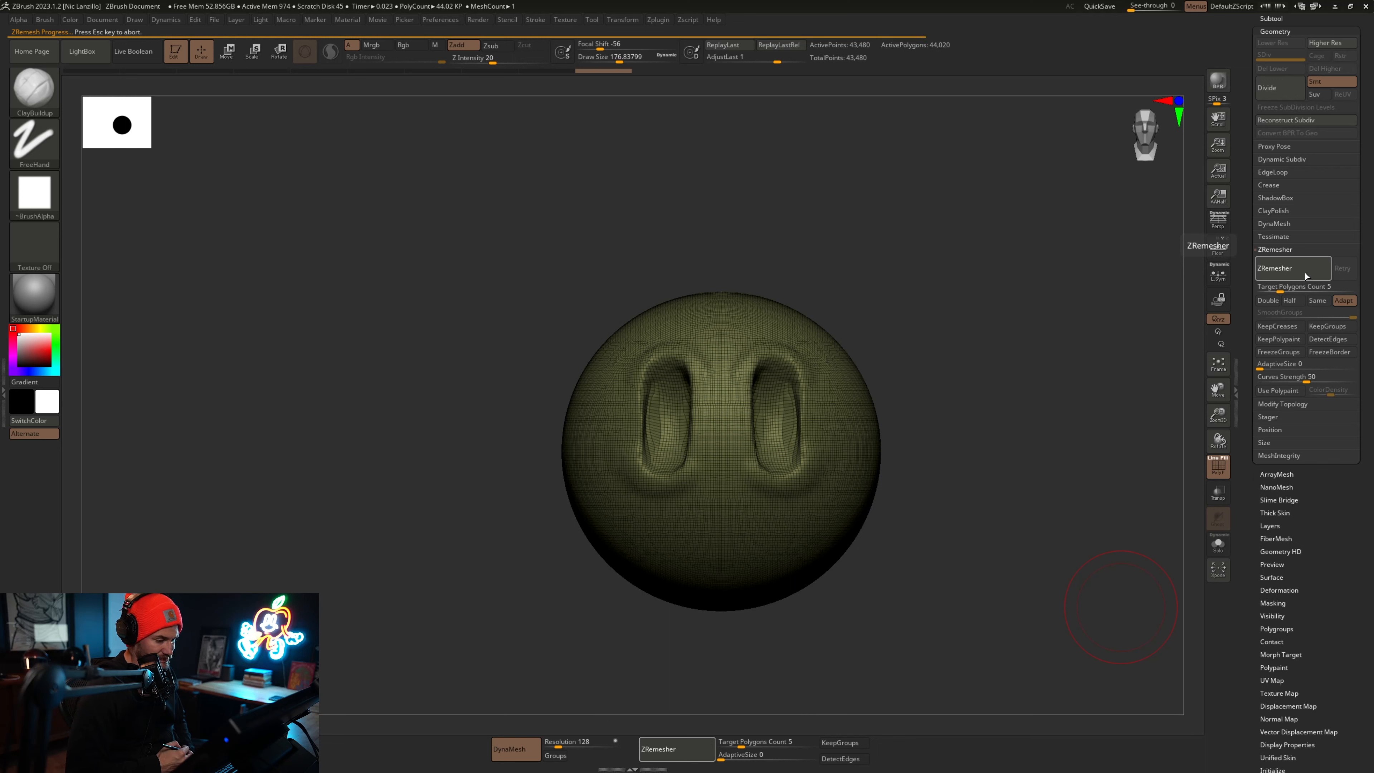
key("shift+f")
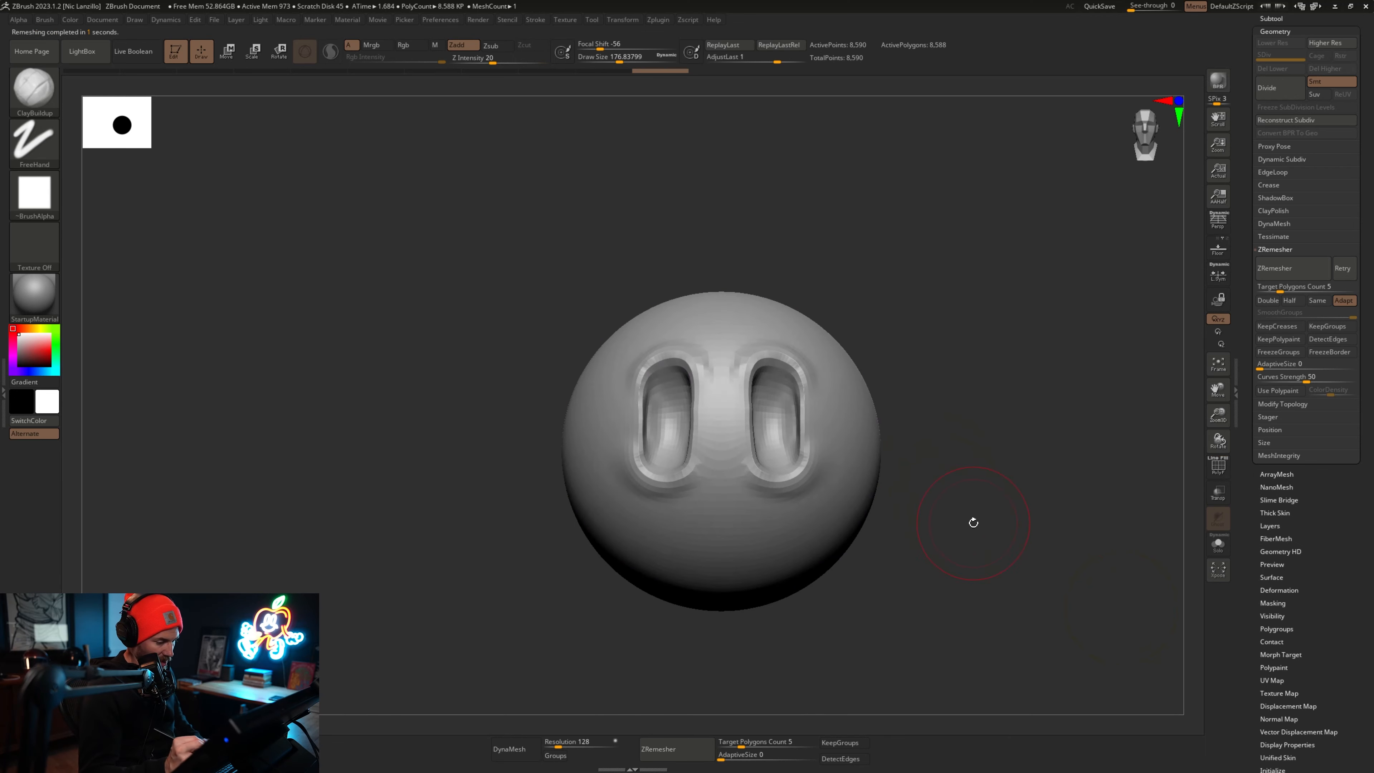
left_click_drag(972, 521, 1005, 535)
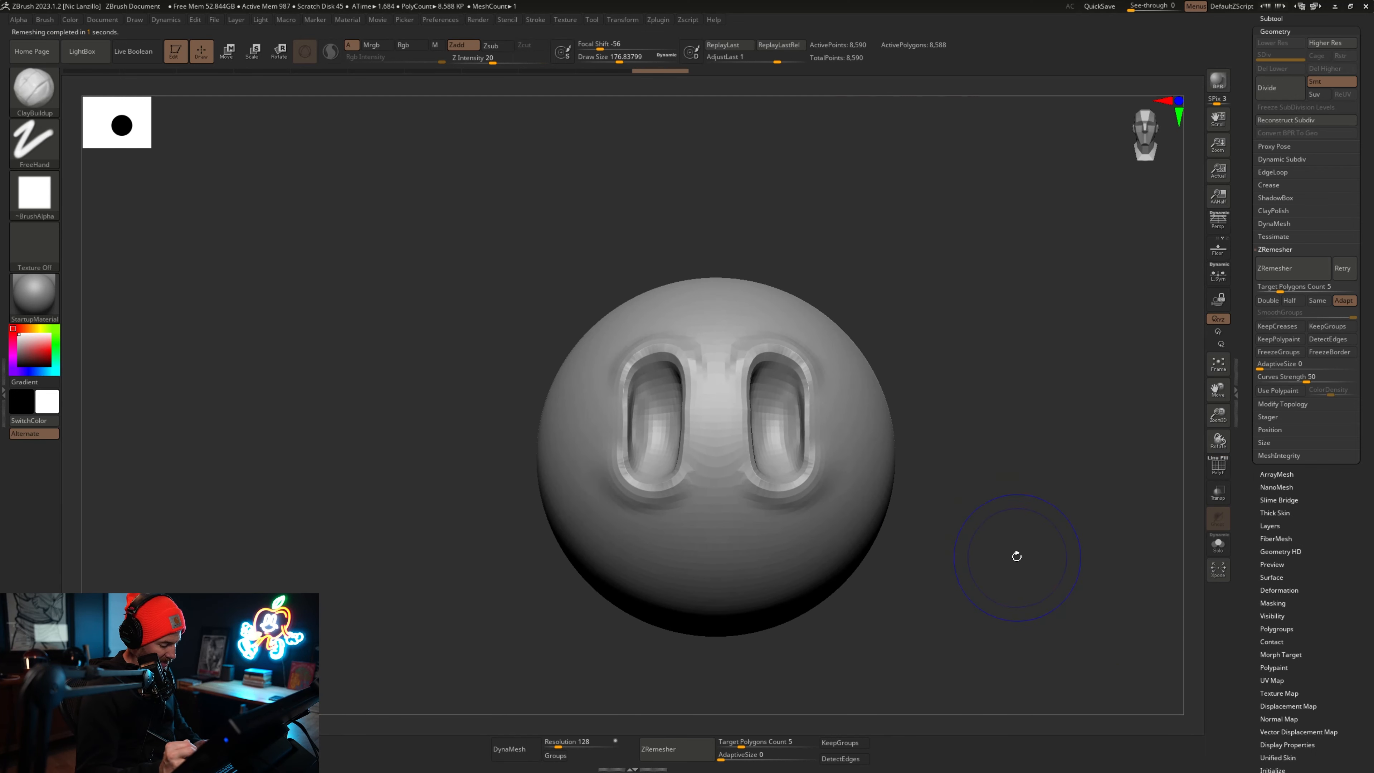
Subdivide the remeshed sphere twice to reach subdivision level 3.
key("shift+f")
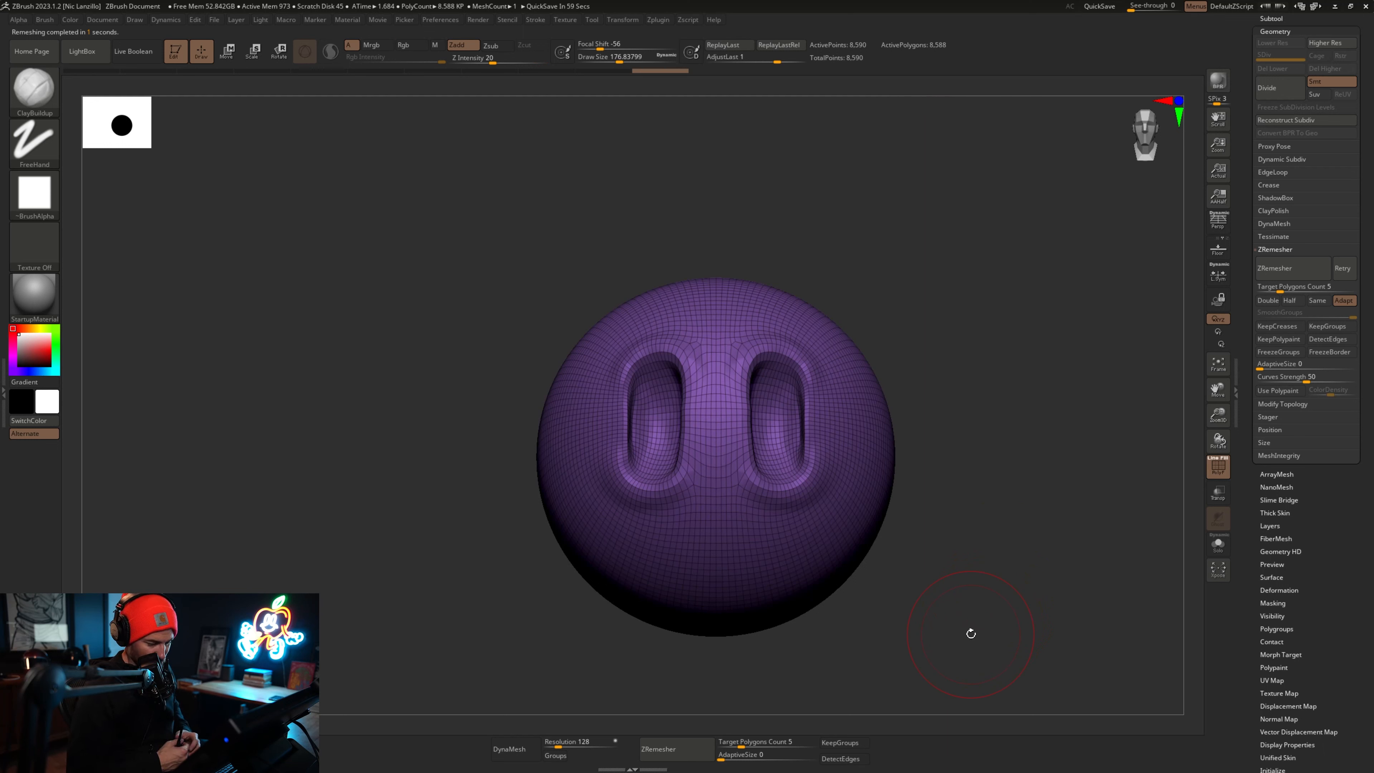
key("ctrl+d")
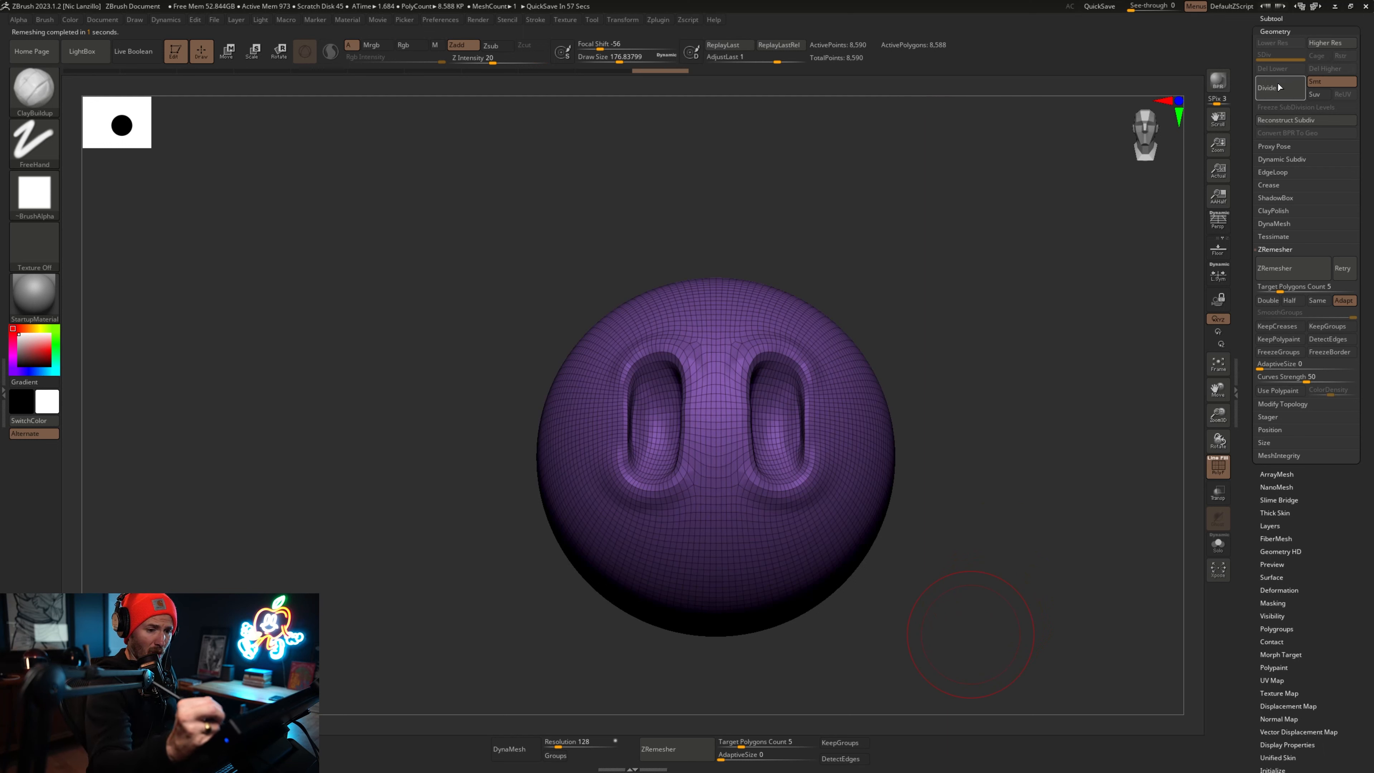
key("ctrl+d")
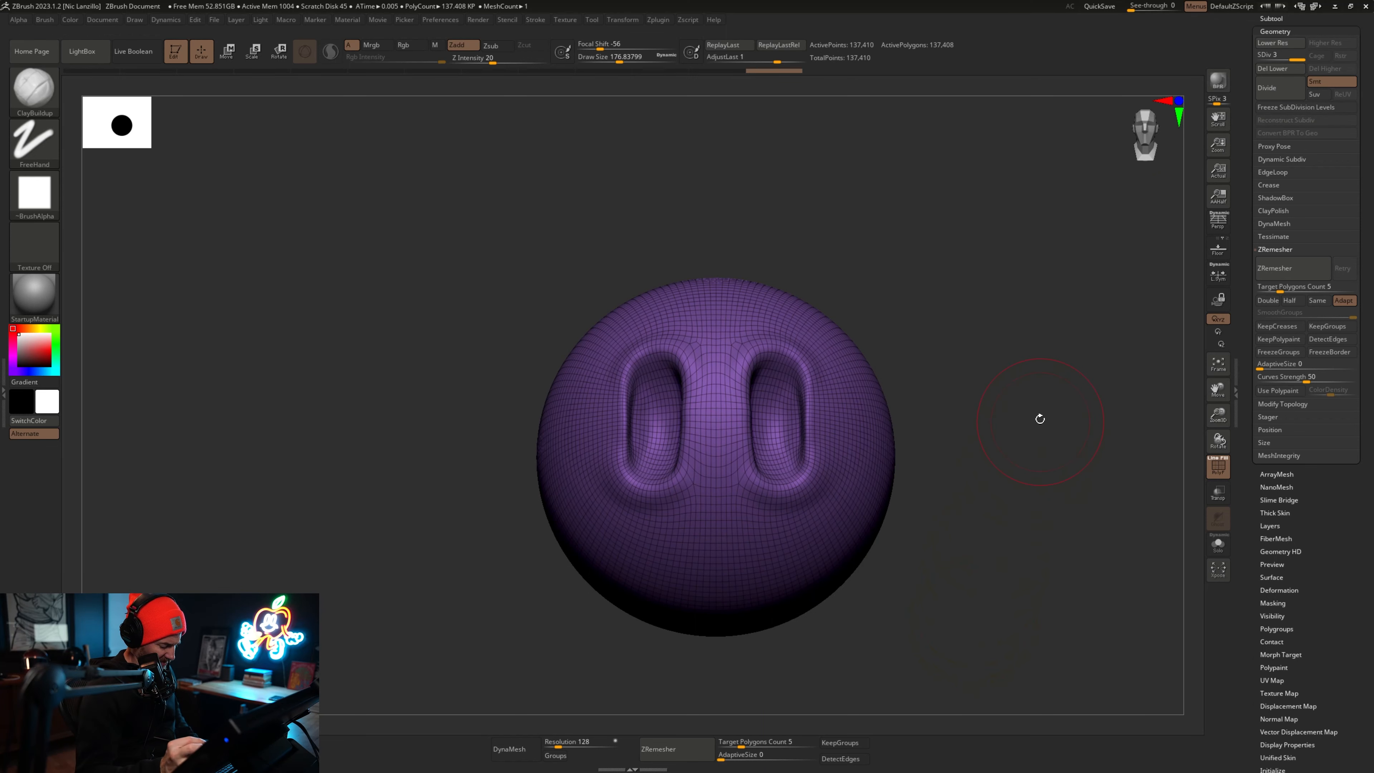
key("shift+f")
key("p")
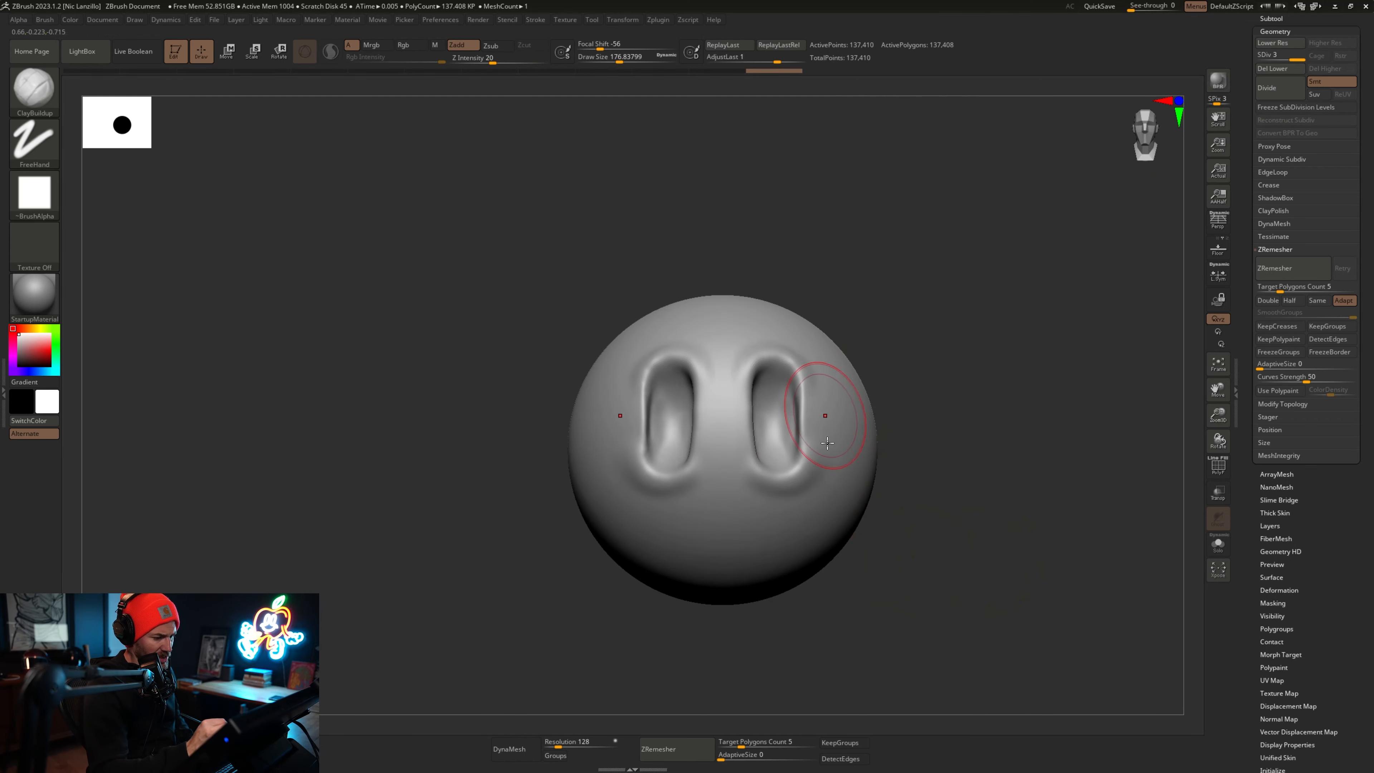
Insert a cube as a new subtool alongside the sphere.
left_click(1277, 19)
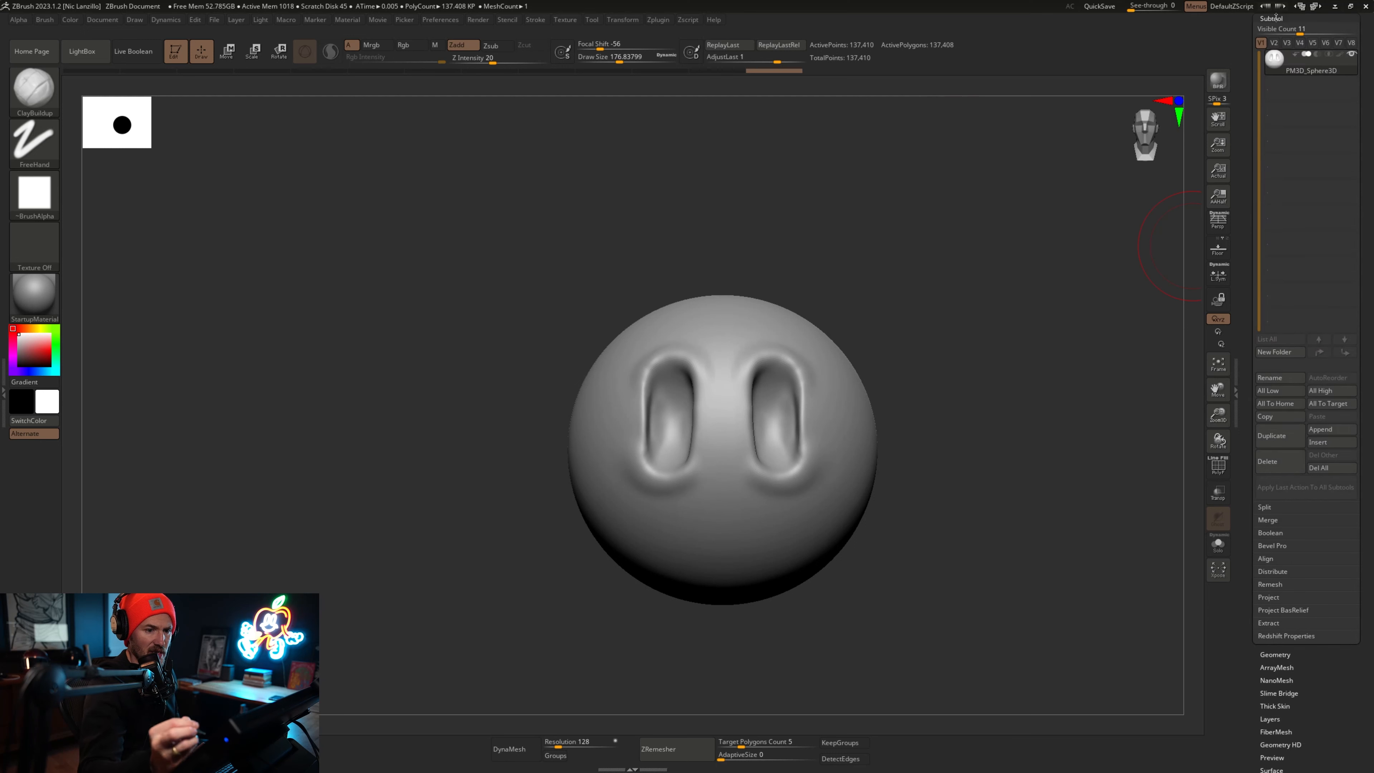
left_click(1330, 443)
left_click(961, 464)
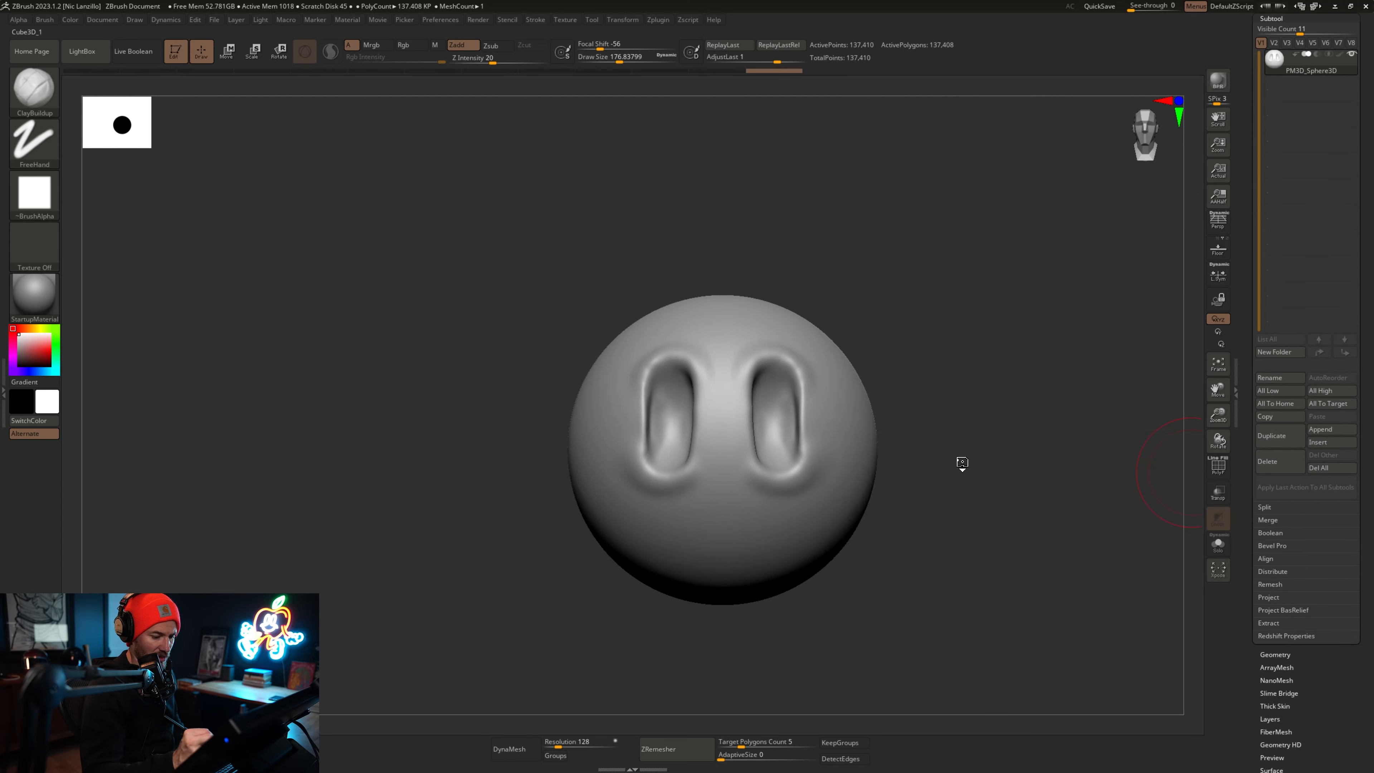
Scale the cube into a narrow upright block and position it centred just below the sphere like a neck.
key("e")
left_click_drag(1009, 613, 1001, 474, "alt")
left_click_drag(716, 245, 715, 461)
left_click_drag(680, 526, 715, 519)
left_click_drag(895, 525, 951, 528, "shift")
left_click_drag(750, 525, 686, 524)
left_click_drag(715, 461, 716, 548)
left_click_drag(717, 612, 715, 641)
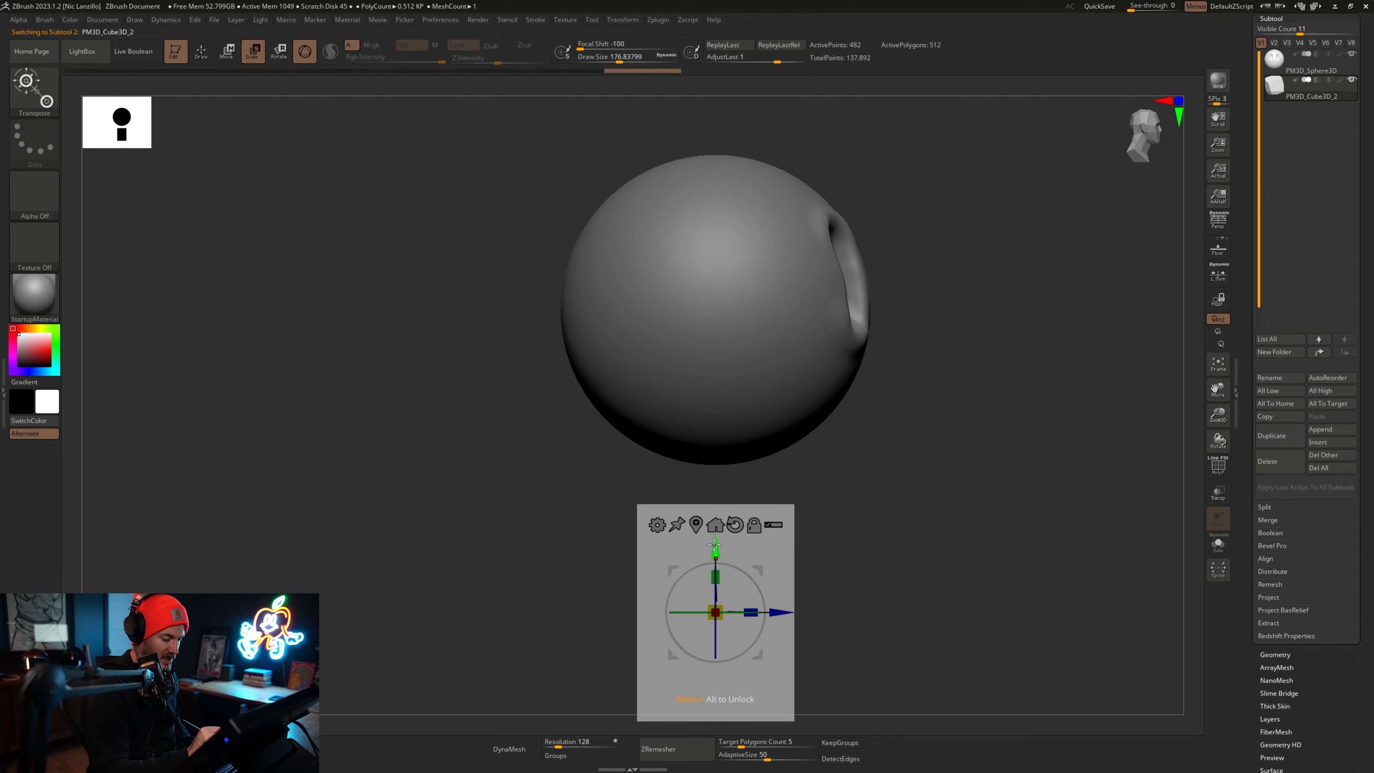
left_click_drag(715, 547, 715, 525)
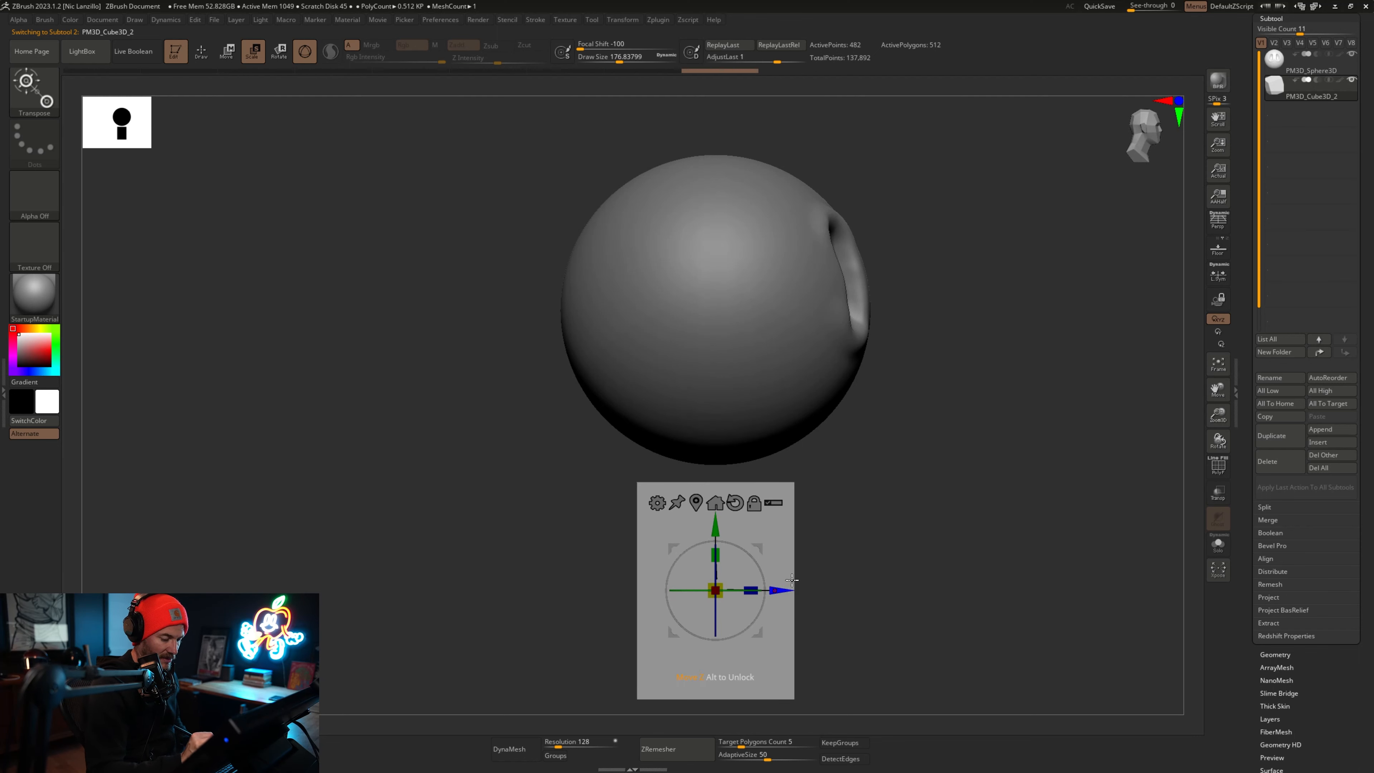
mouse_move(974, 607)
left_mouse_down("shift")
mouse_move(923, 612)
mouse_move(990, 588)
mouse_move(972, 552)
mouse_move(1099, 471)
left_mouse_up("shift")
ZRemesh the cube with AdaptiveSize 0 and a target polygons count of 5.
key("q")
key("shift+f")
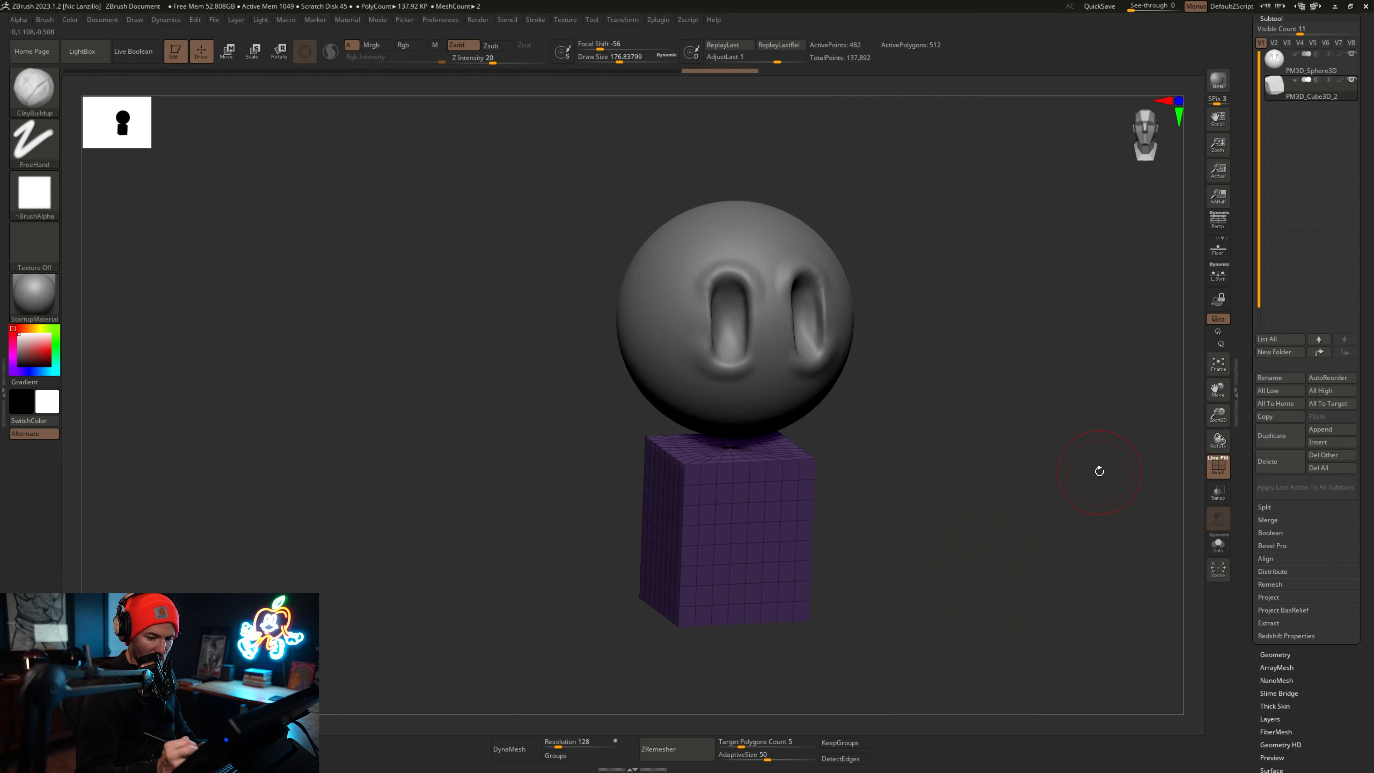
scroll(1285, 434, "down", 5)
left_click(1280, 371)
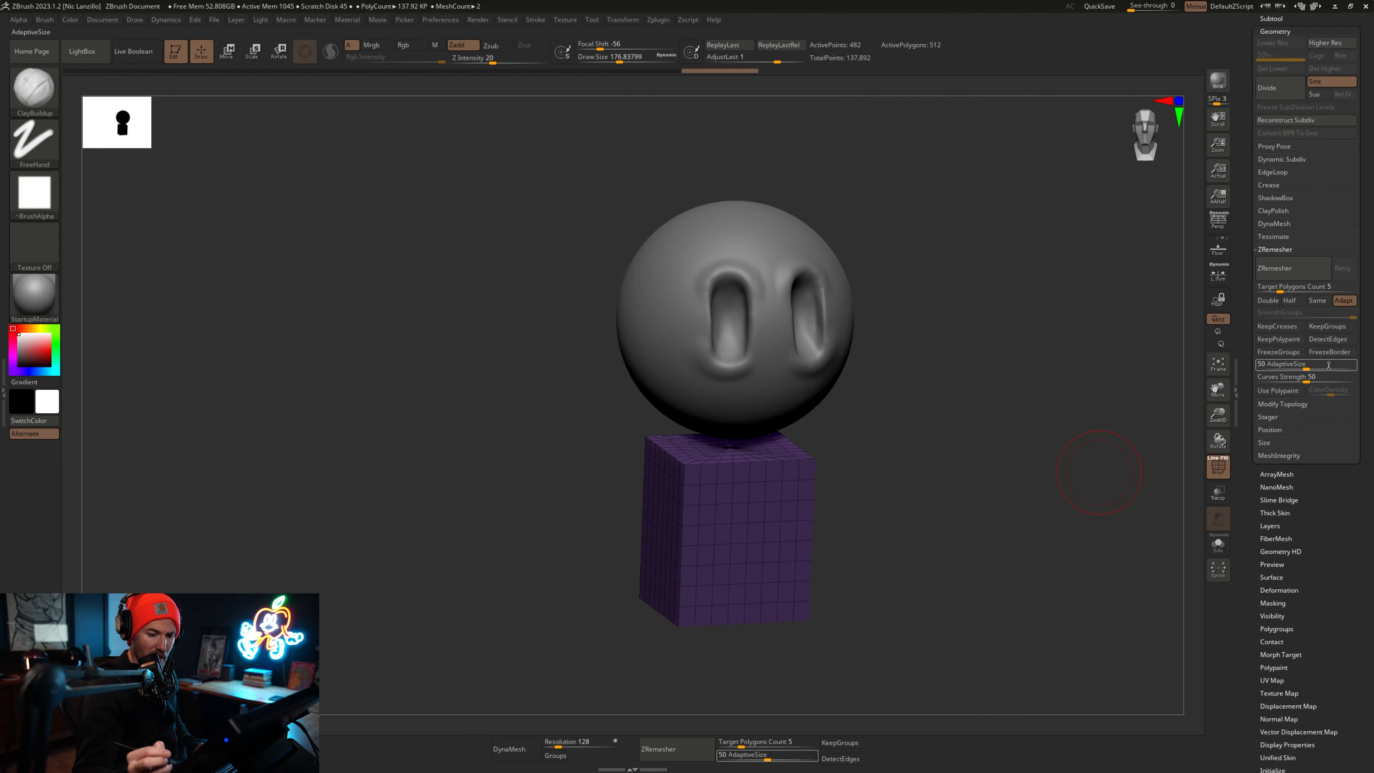
left_click_drag(1305, 369, 1256, 369)
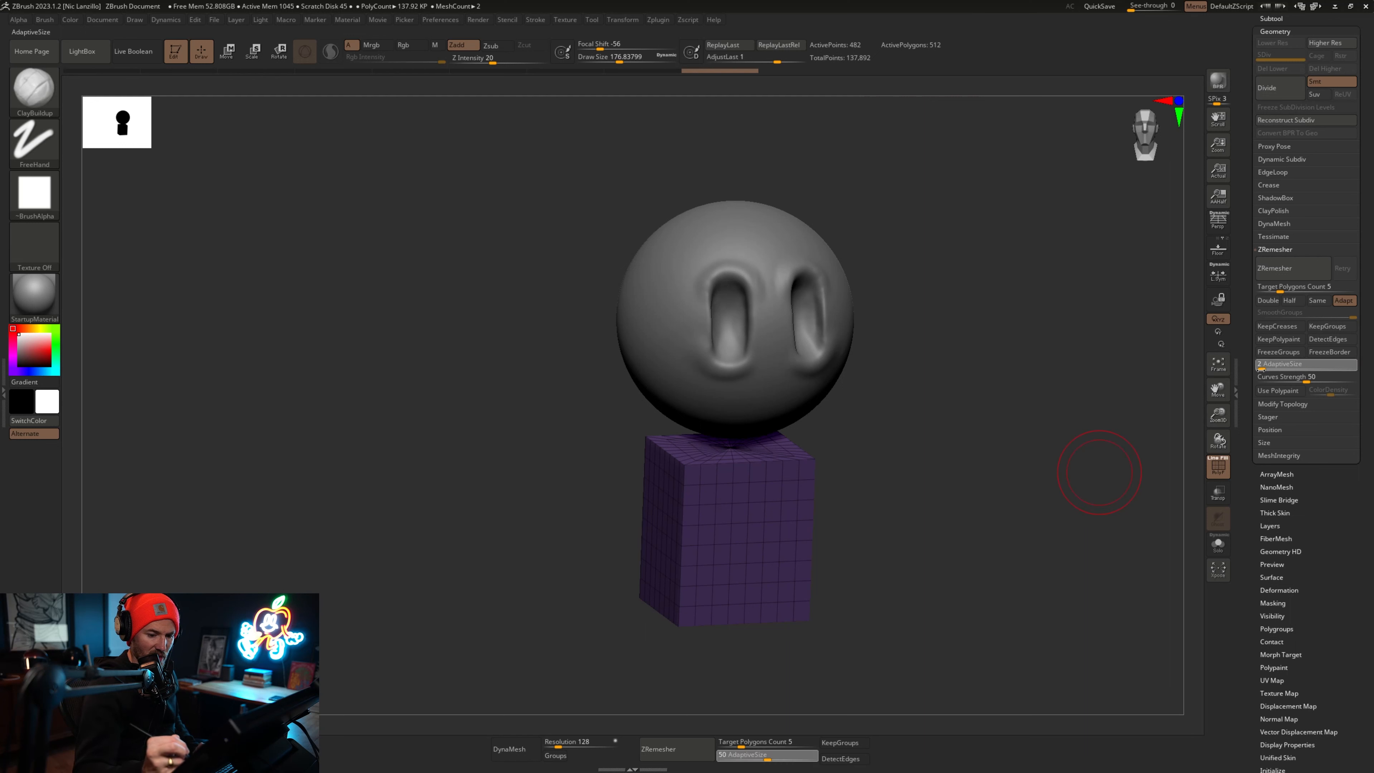
left_click(1292, 275)
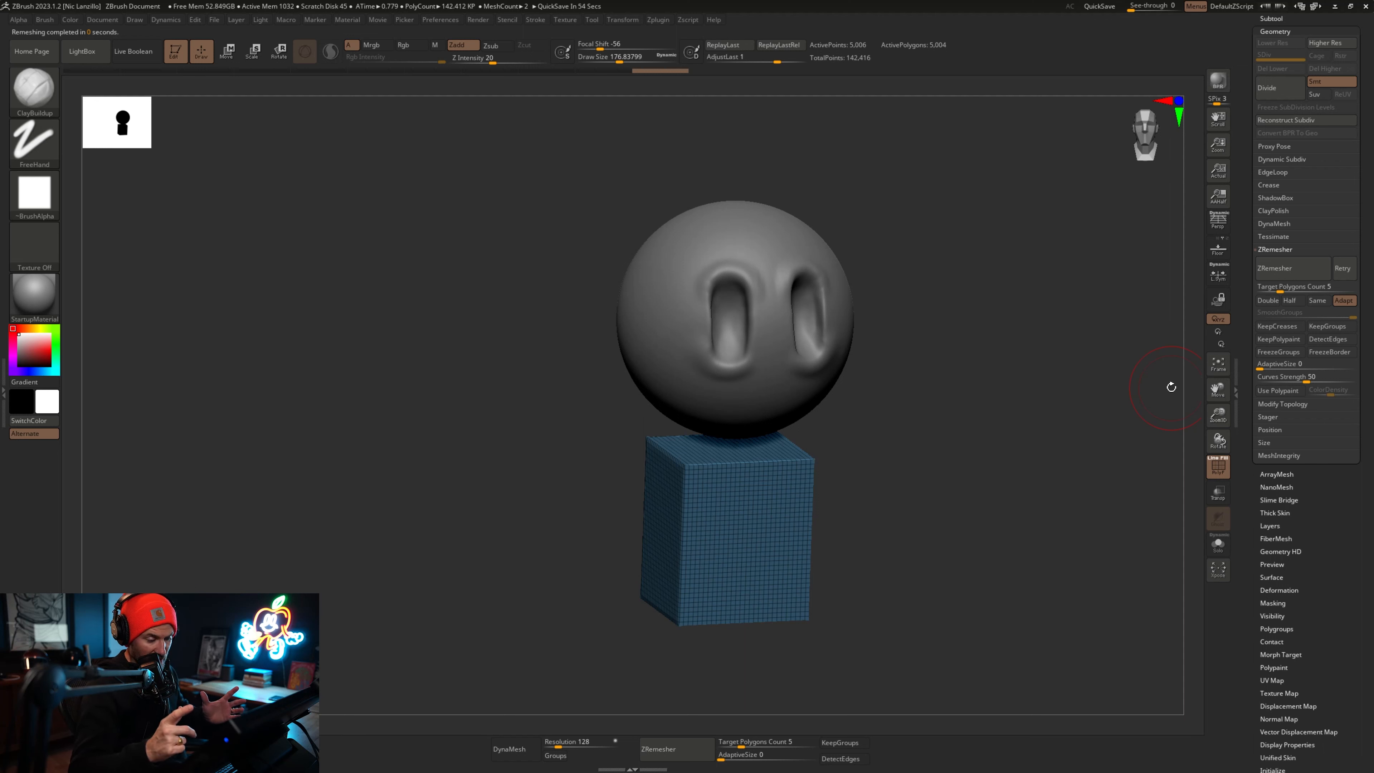
Mask the bottom cap of the sphere subtool from the side, assign it its own polygroup, and clear the mask.
left_click(1272, 19)
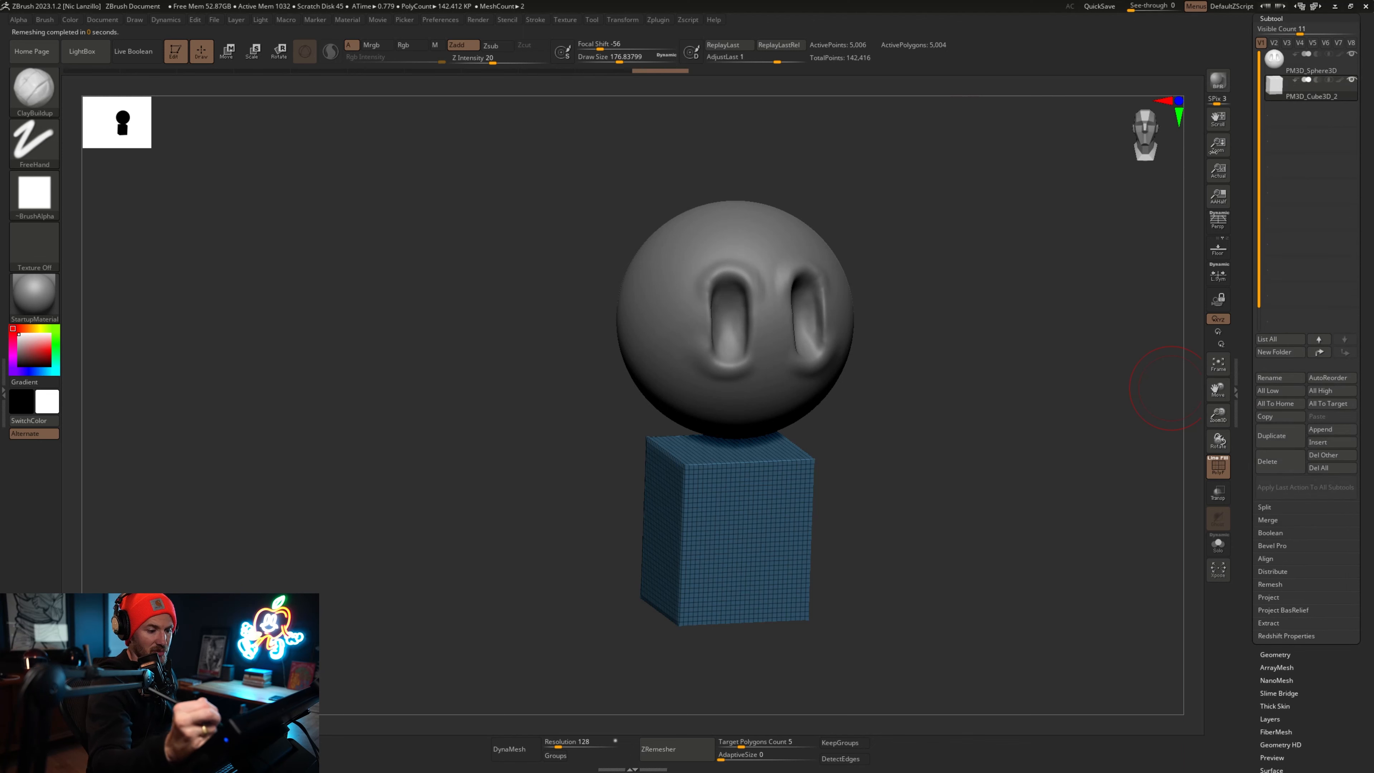
left_click_drag(893, 498, 972, 506, "shift")
left_click(783, 367, "alt")
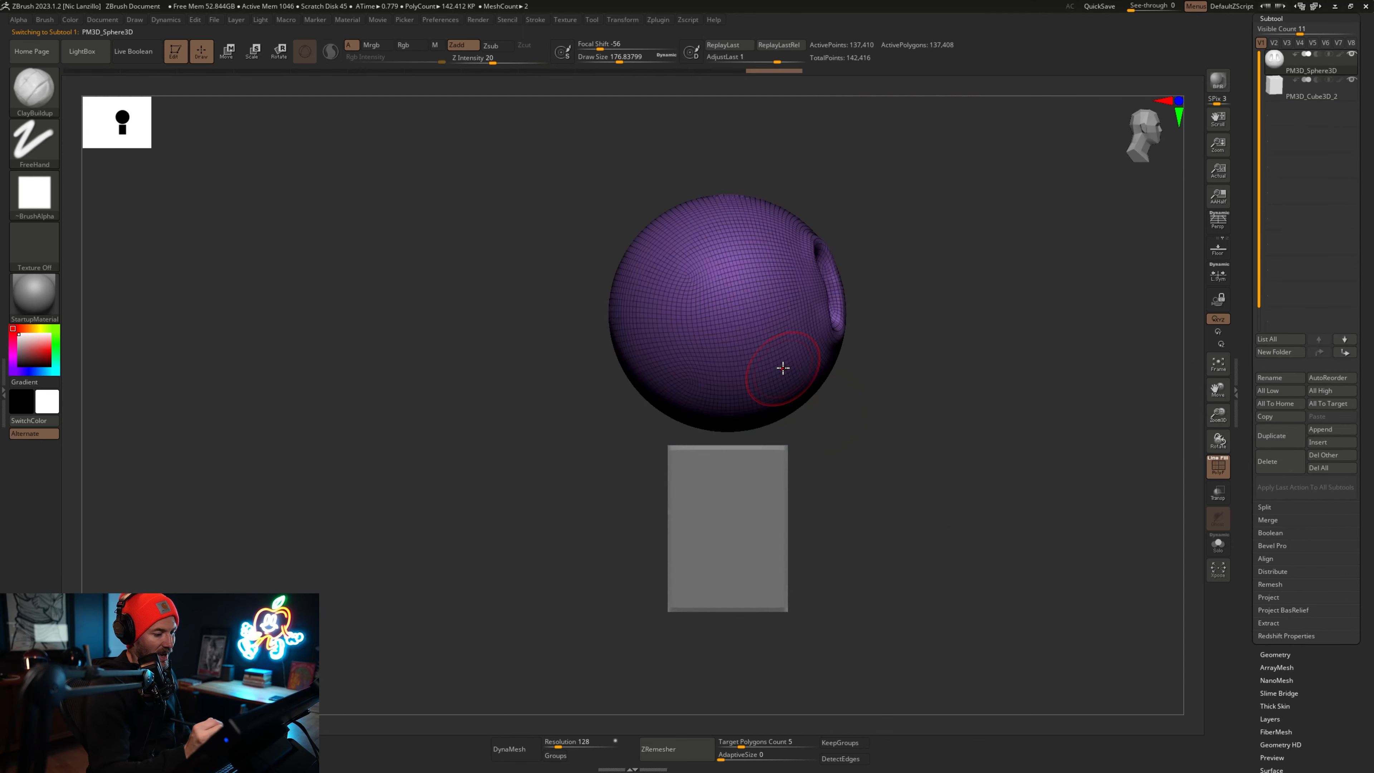
key("shift+f")
left_click_drag(929, 512, 953, 518, "alt")
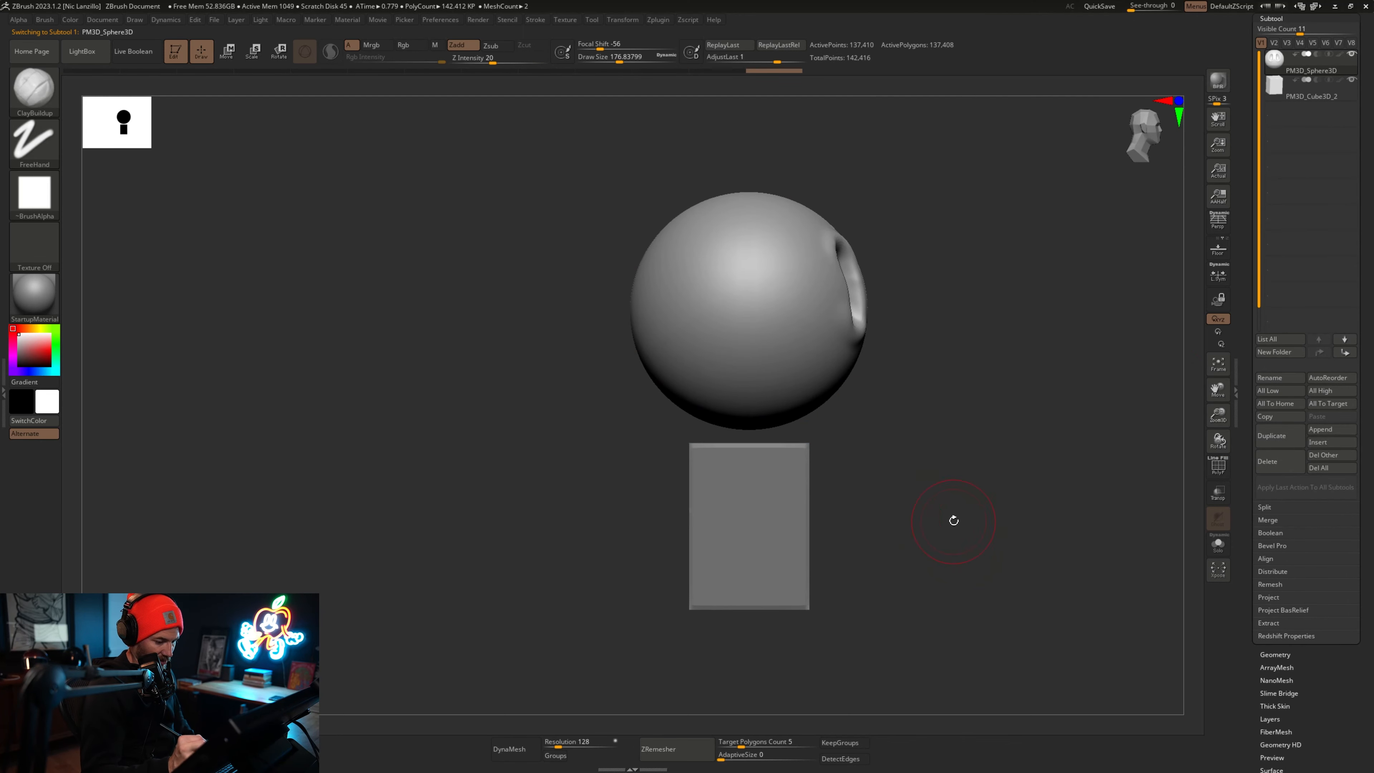
key("ctrl")
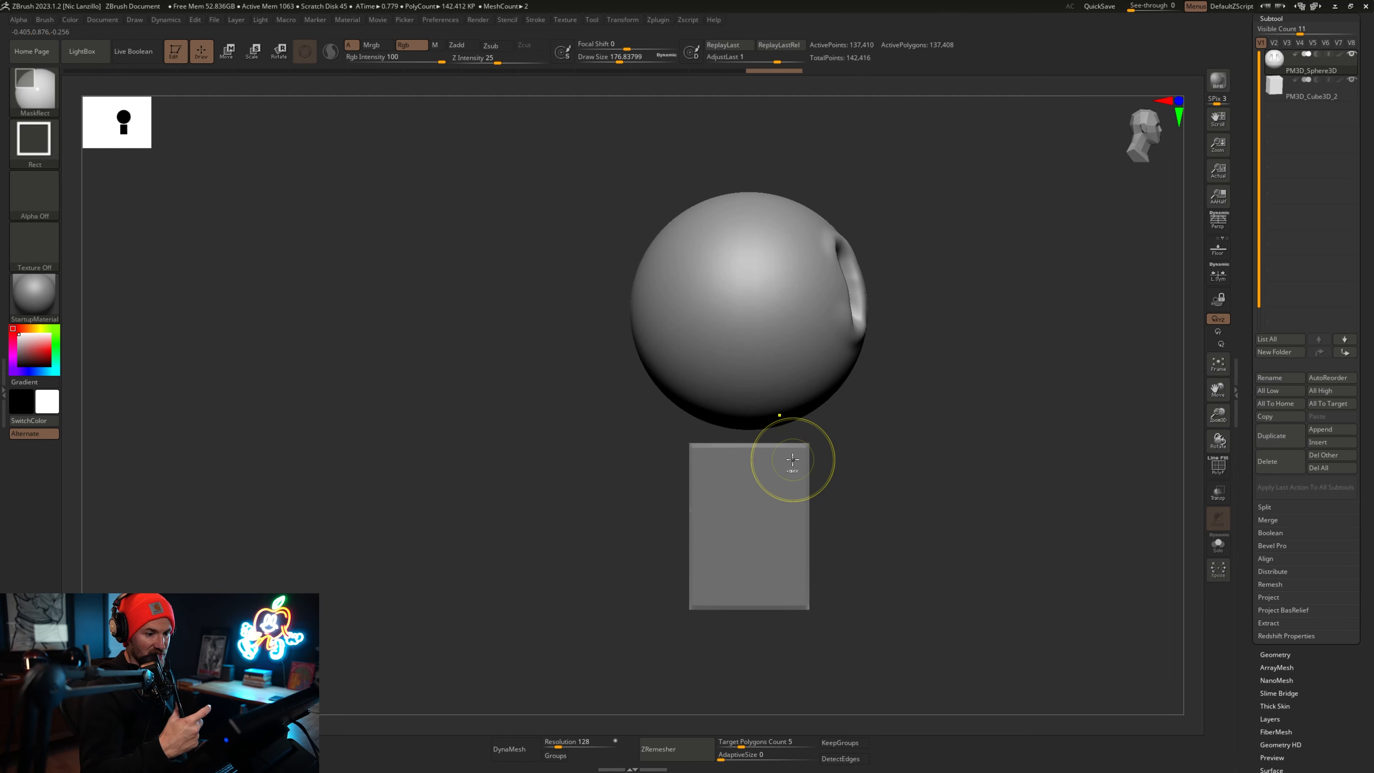
left_click_drag(632, 508, 867, 402, "ctrl")
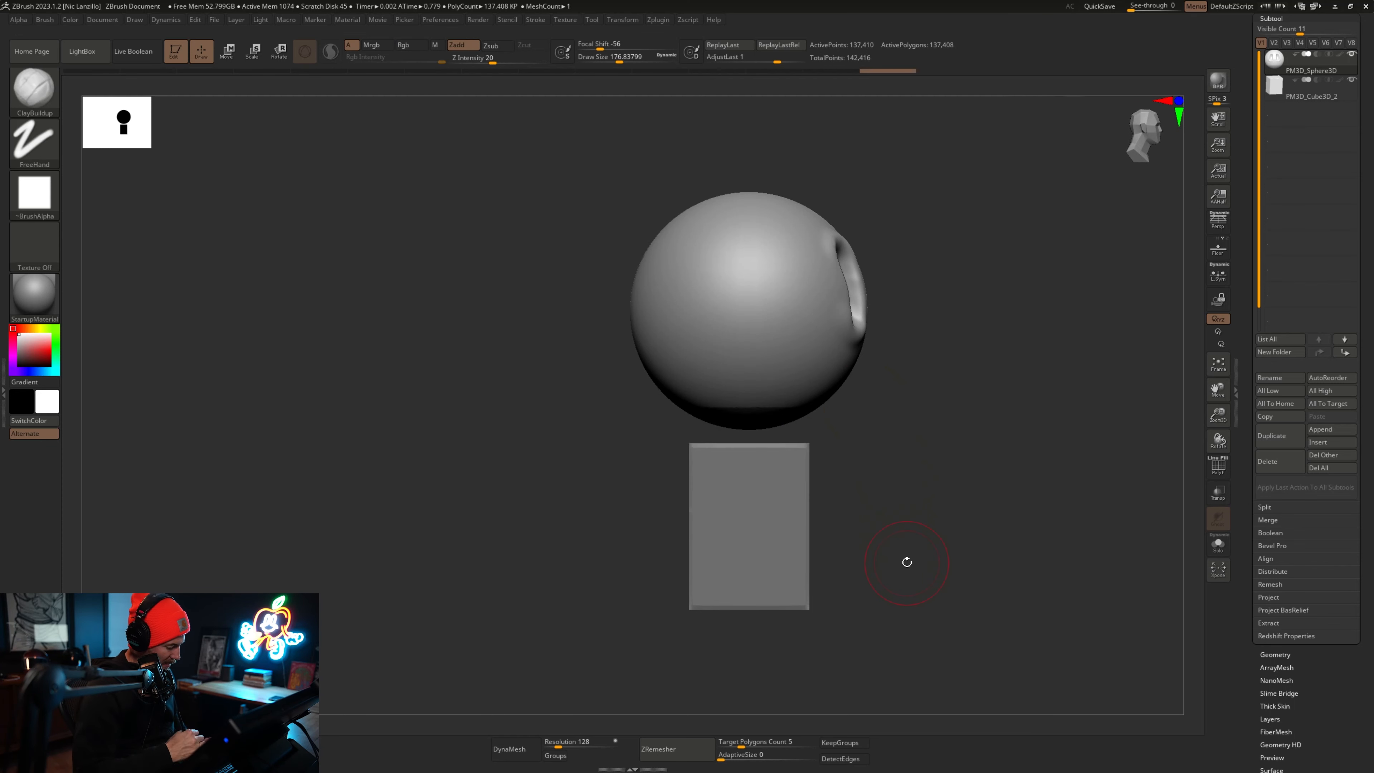
left_click_drag(906, 565, 906, 561, "ctrl")
key("shift+f")
left_click_drag(931, 490, 785, 482, "alt")
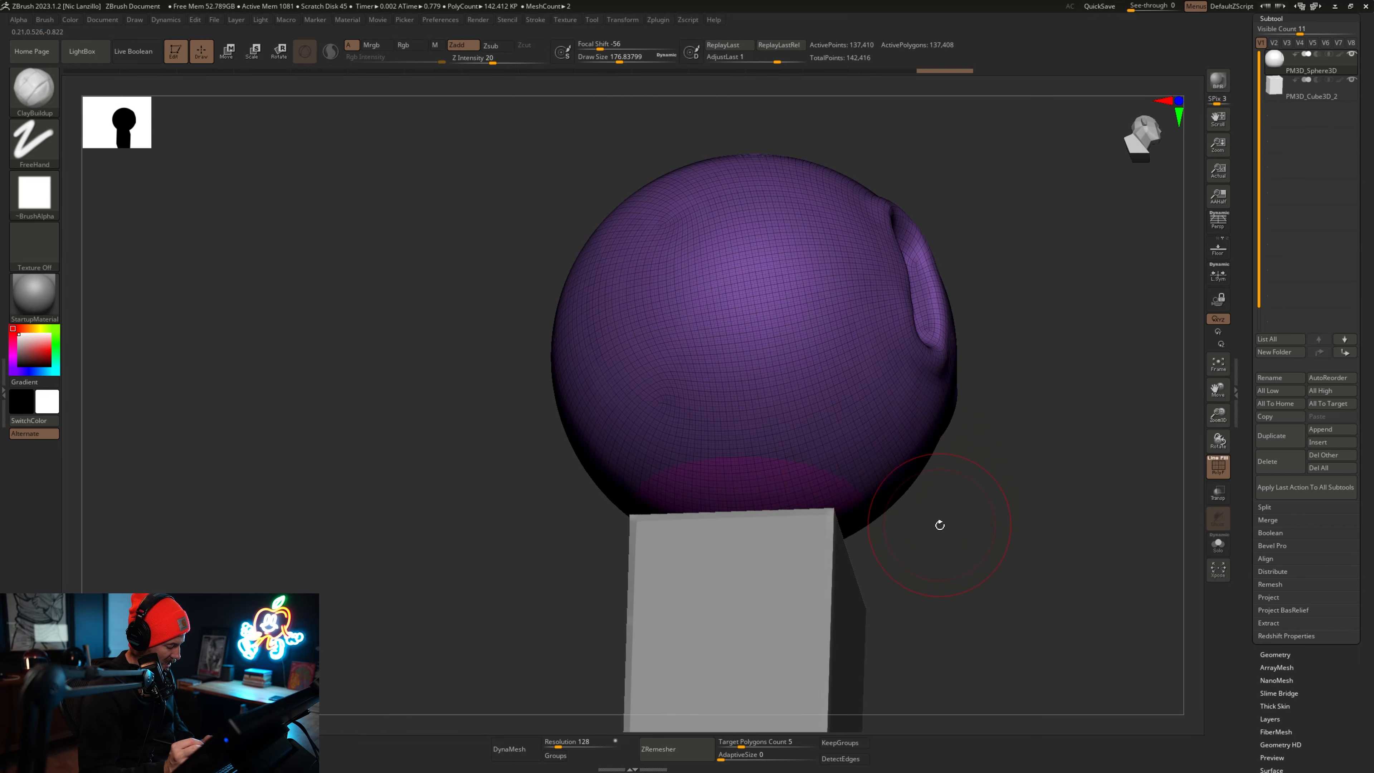
Isolate the sphere's main polygroup and try to delete the hidden bottom cap with Del Hidden.
key("ctrl+shift")
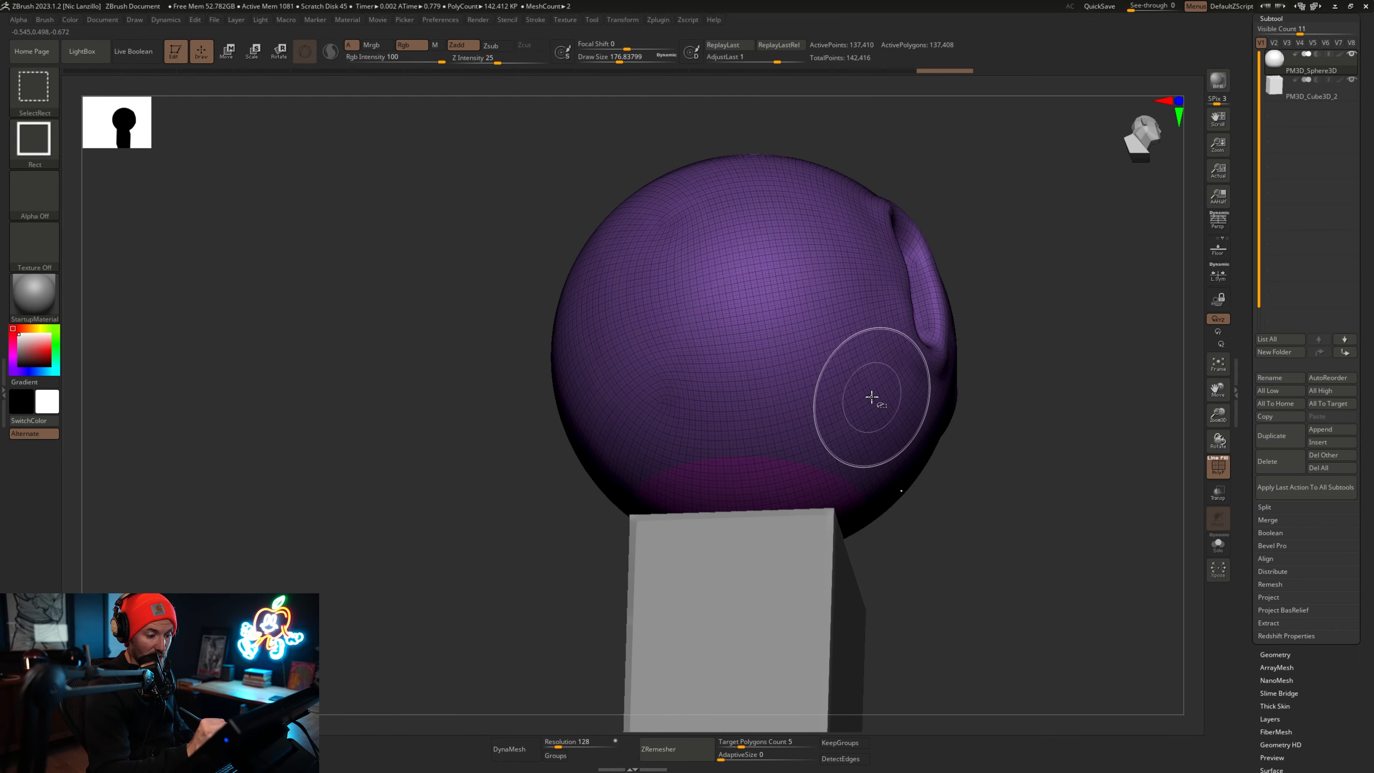
left_click(872, 399, "ctrl+shift")
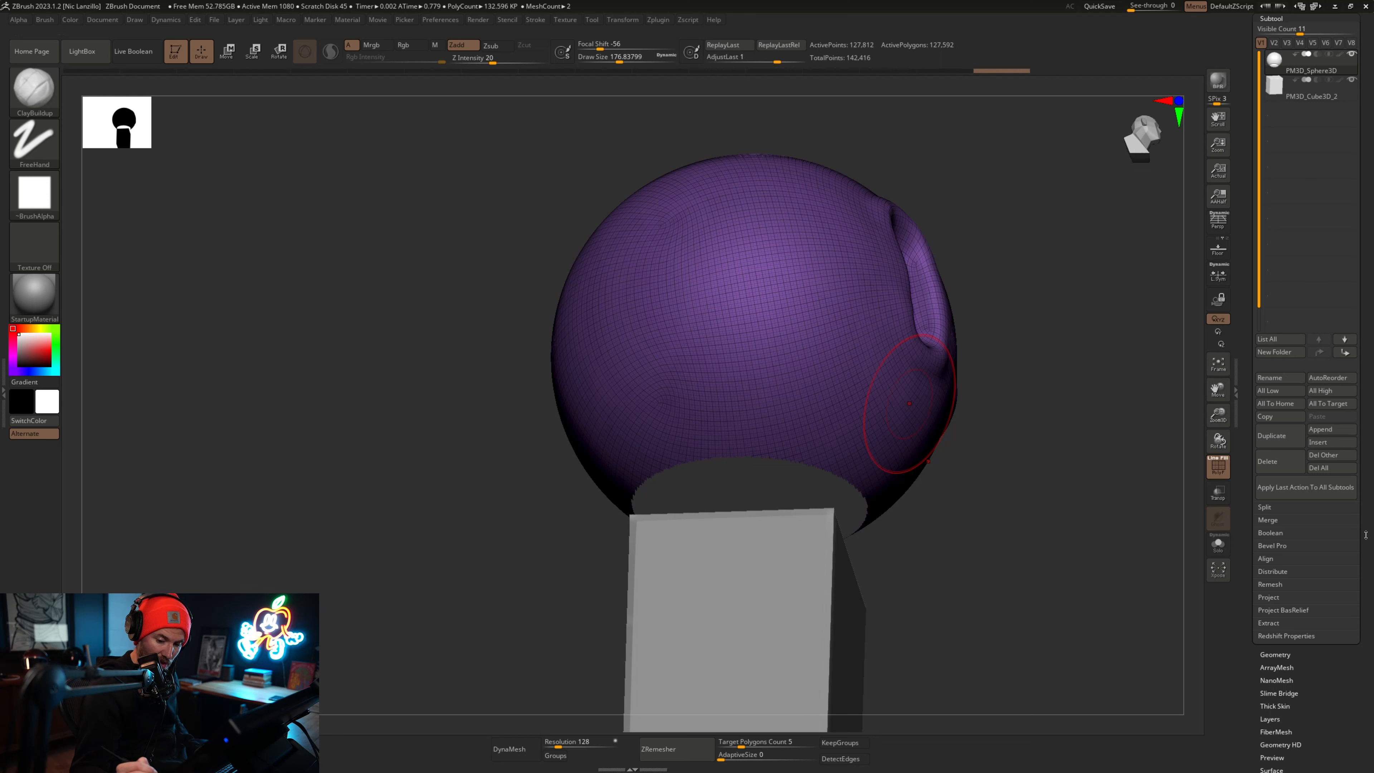
left_click(1278, 654)
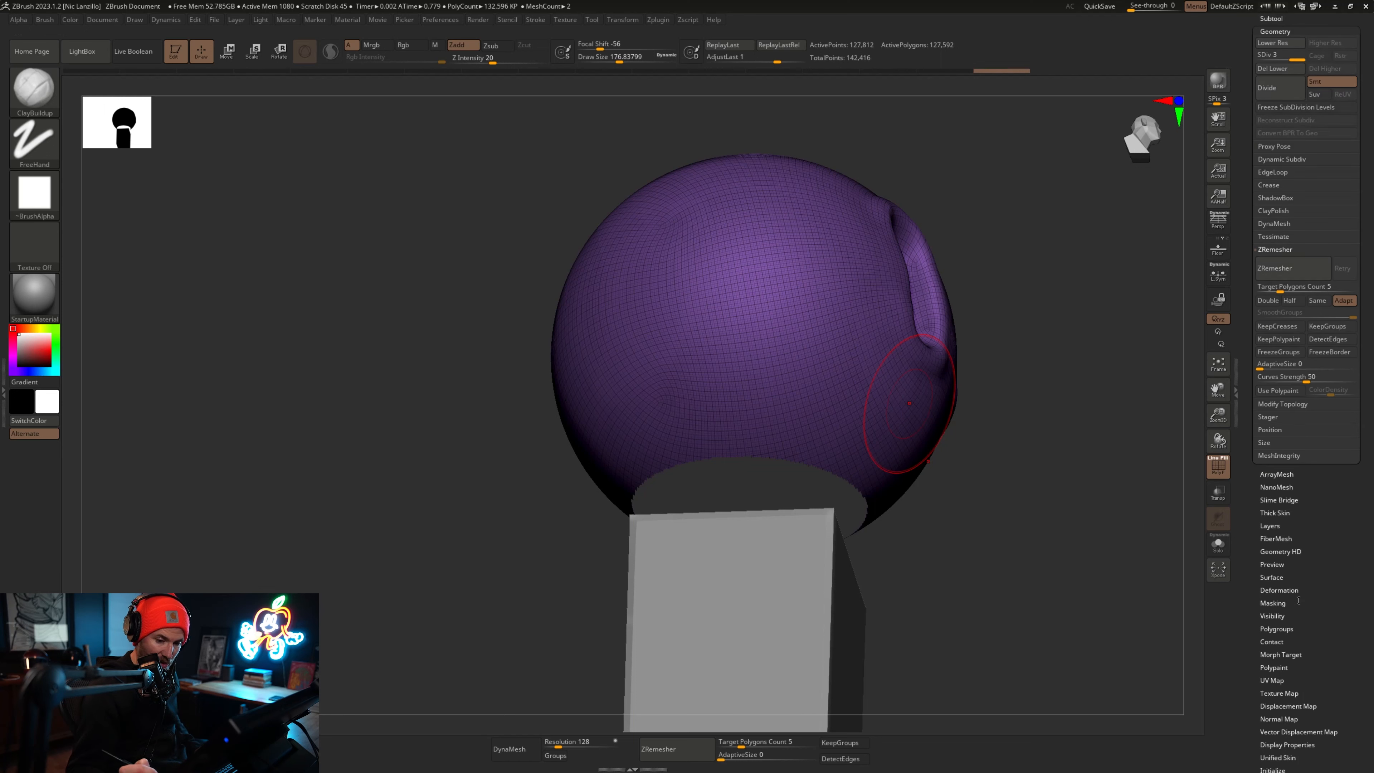
left_click(1277, 249)
left_click(1291, 265)
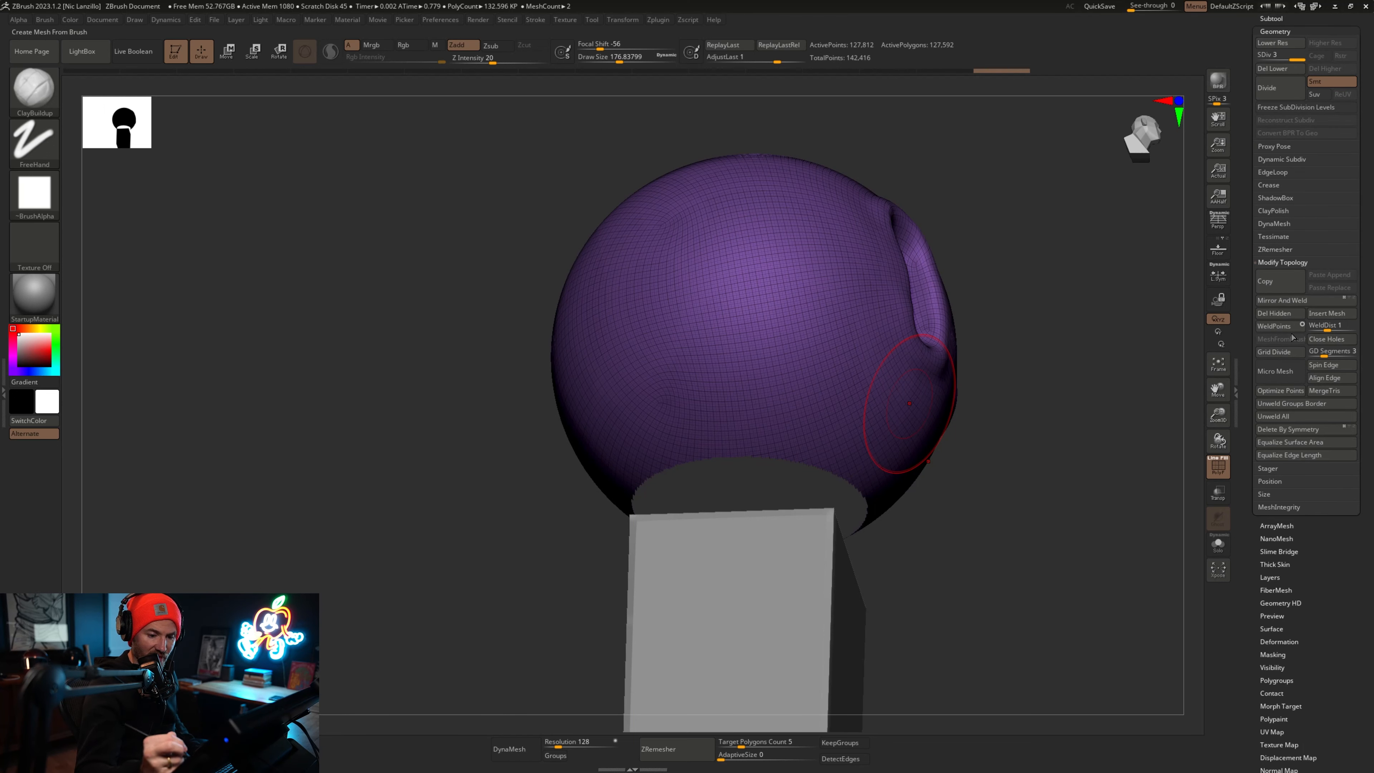
left_click(1281, 314)
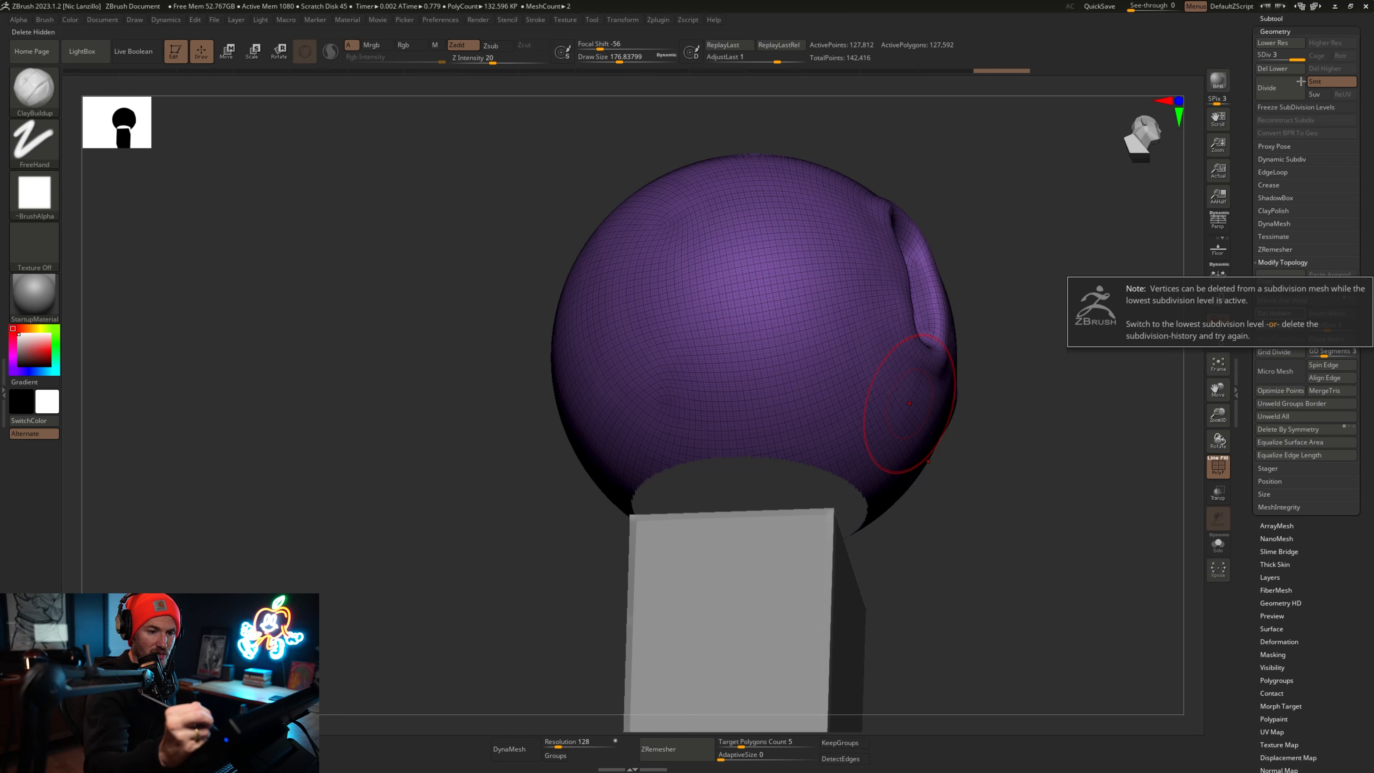
Lower the sphere to subdivision level 1 and try to freeze its subdivision levels while the cap is hidden.
left_click_drag(1297, 58, 1263, 58)
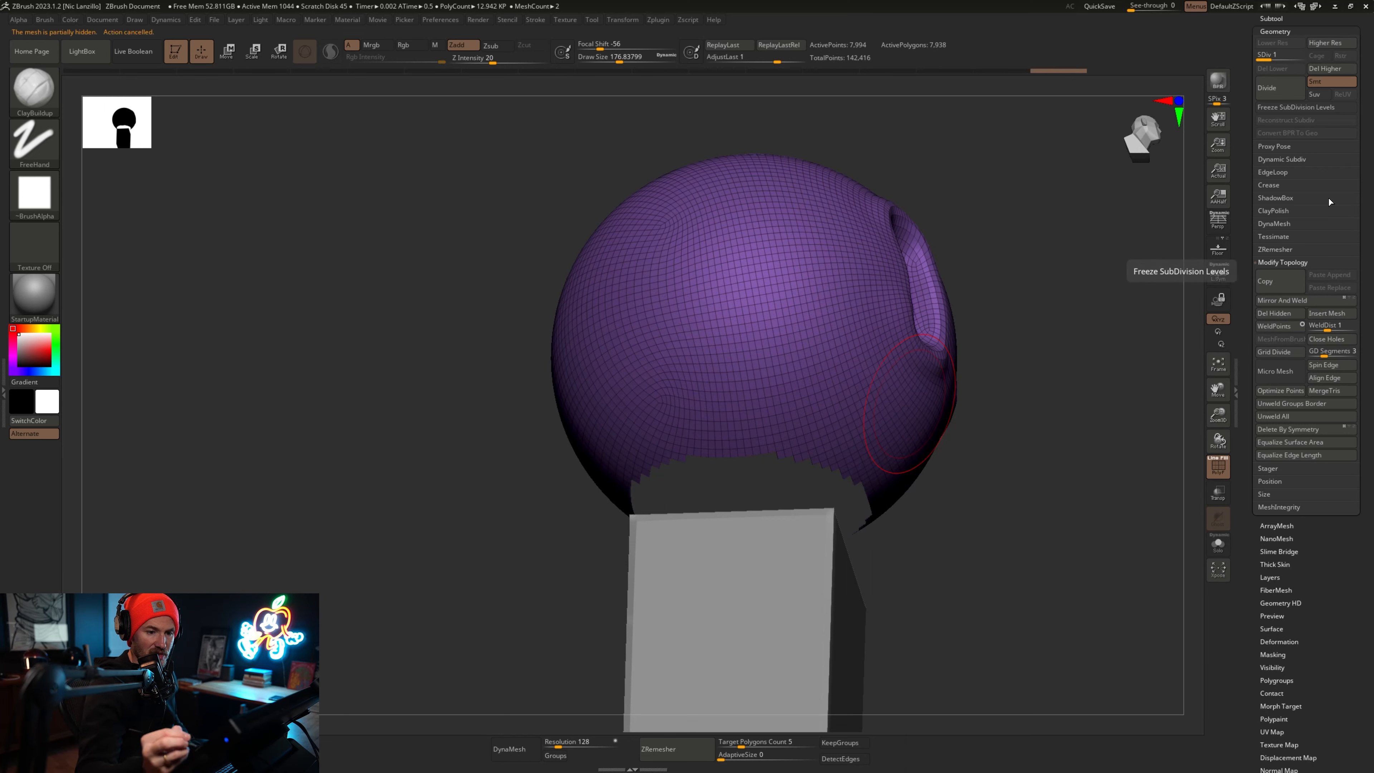
left_click(1315, 109)
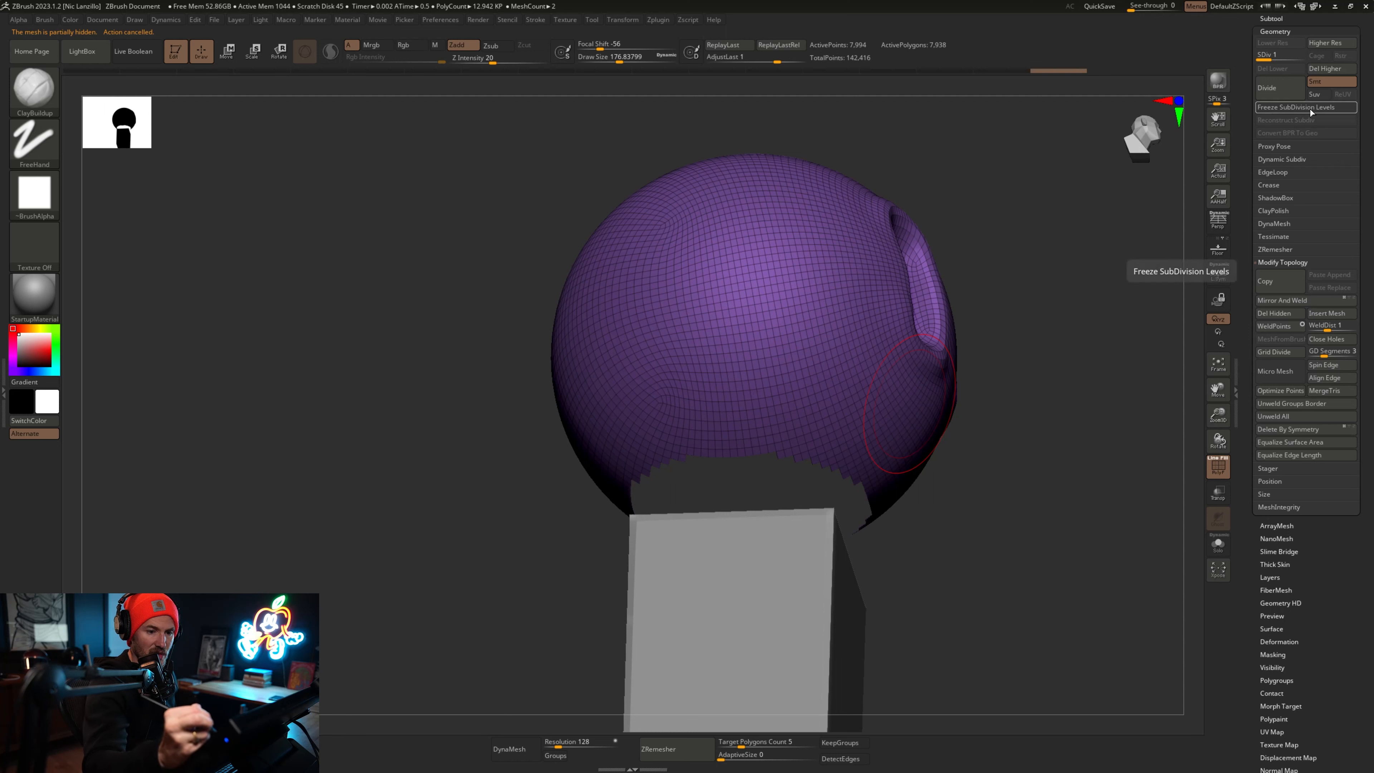
left_click_drag(1128, 303, 1092, 358)
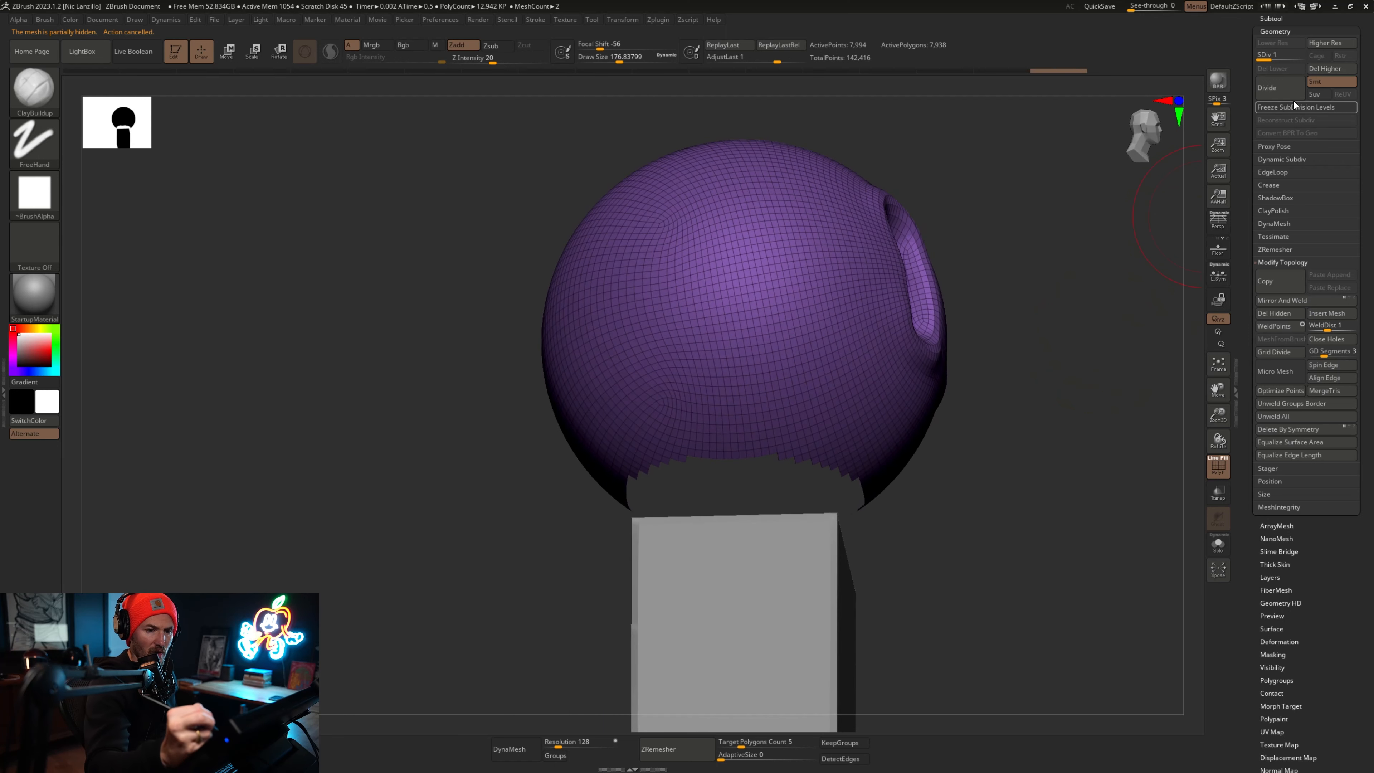
left_click(1292, 109)
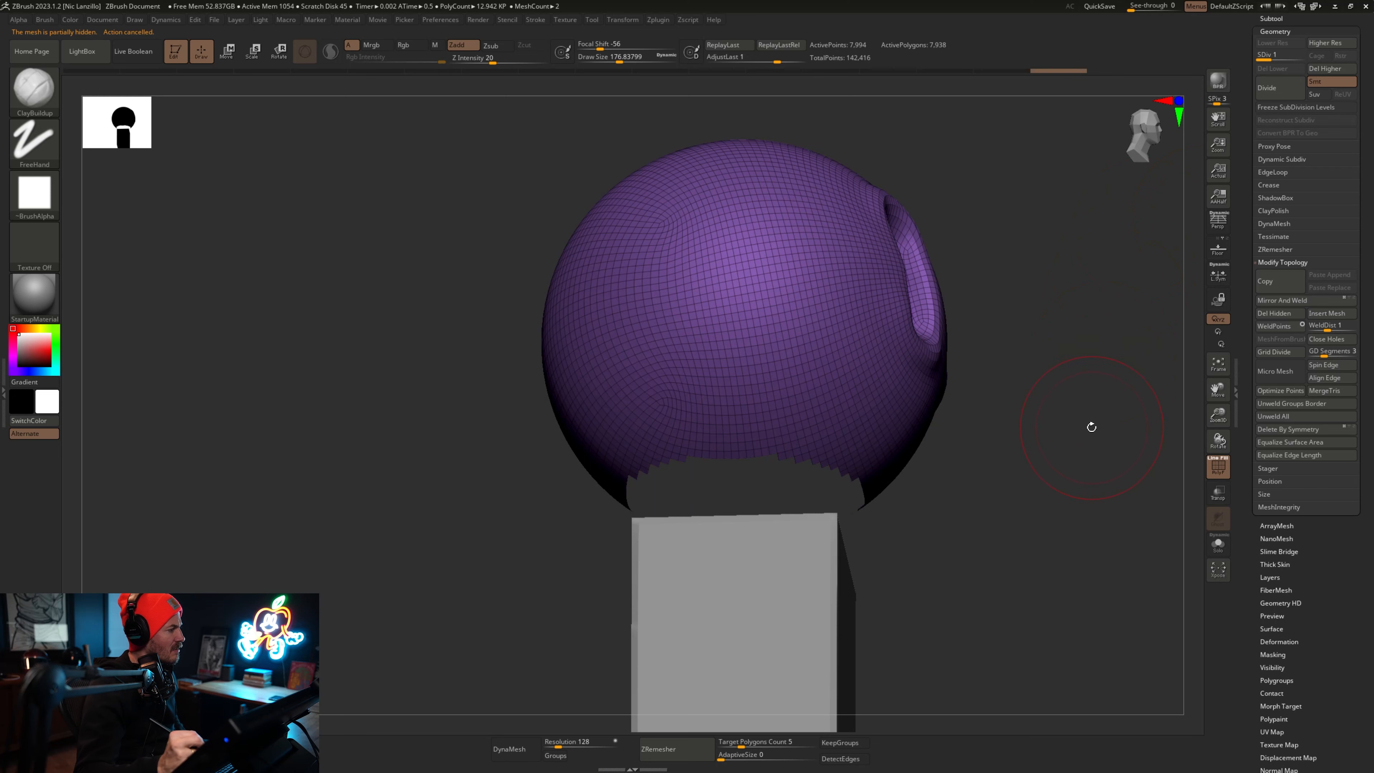
Unhide the bottom polygroup so the whole sphere is shown again.
mouse_move(1092, 427)
left_mouse_down("alt")
mouse_move(1085, 405)
mouse_move(1086, 514)
left_mouse_up("alt")
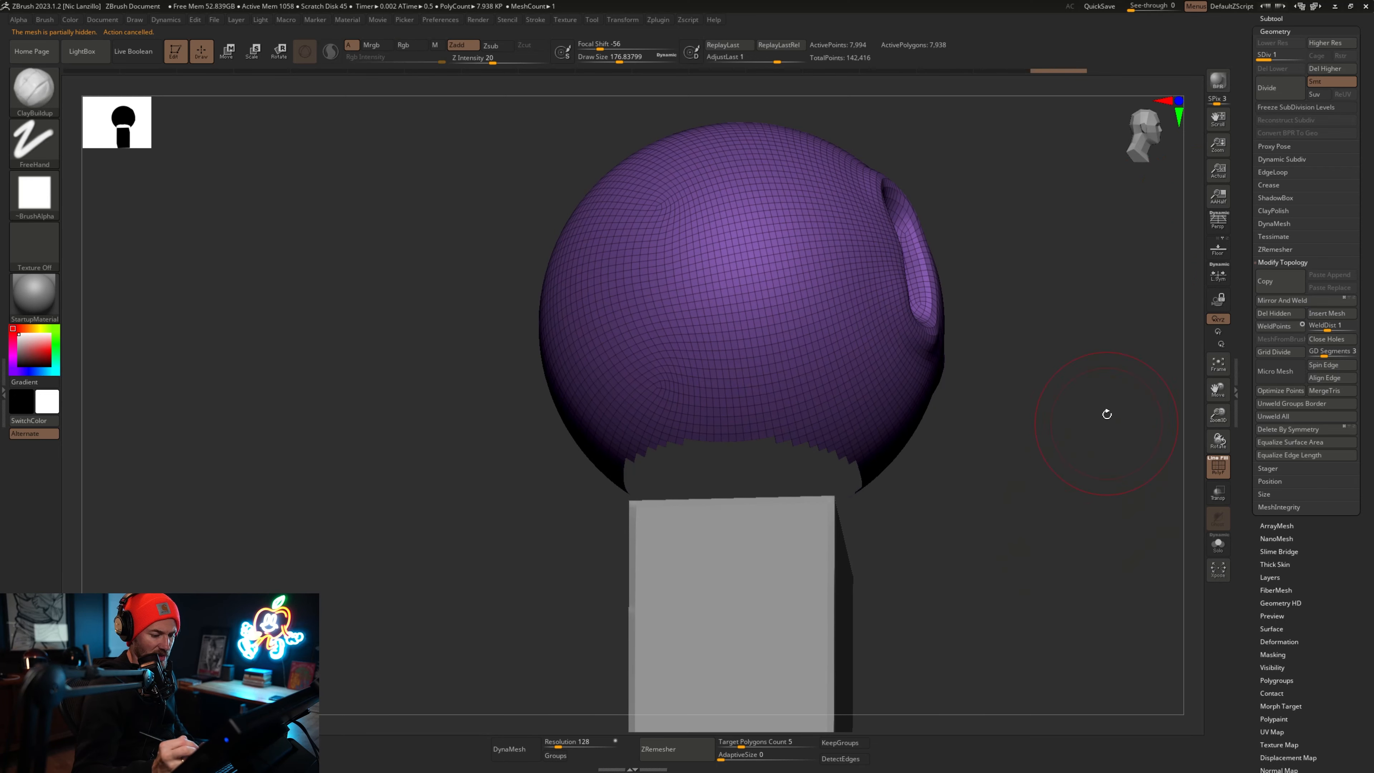
left_click(1107, 414, "ctrl+shift")
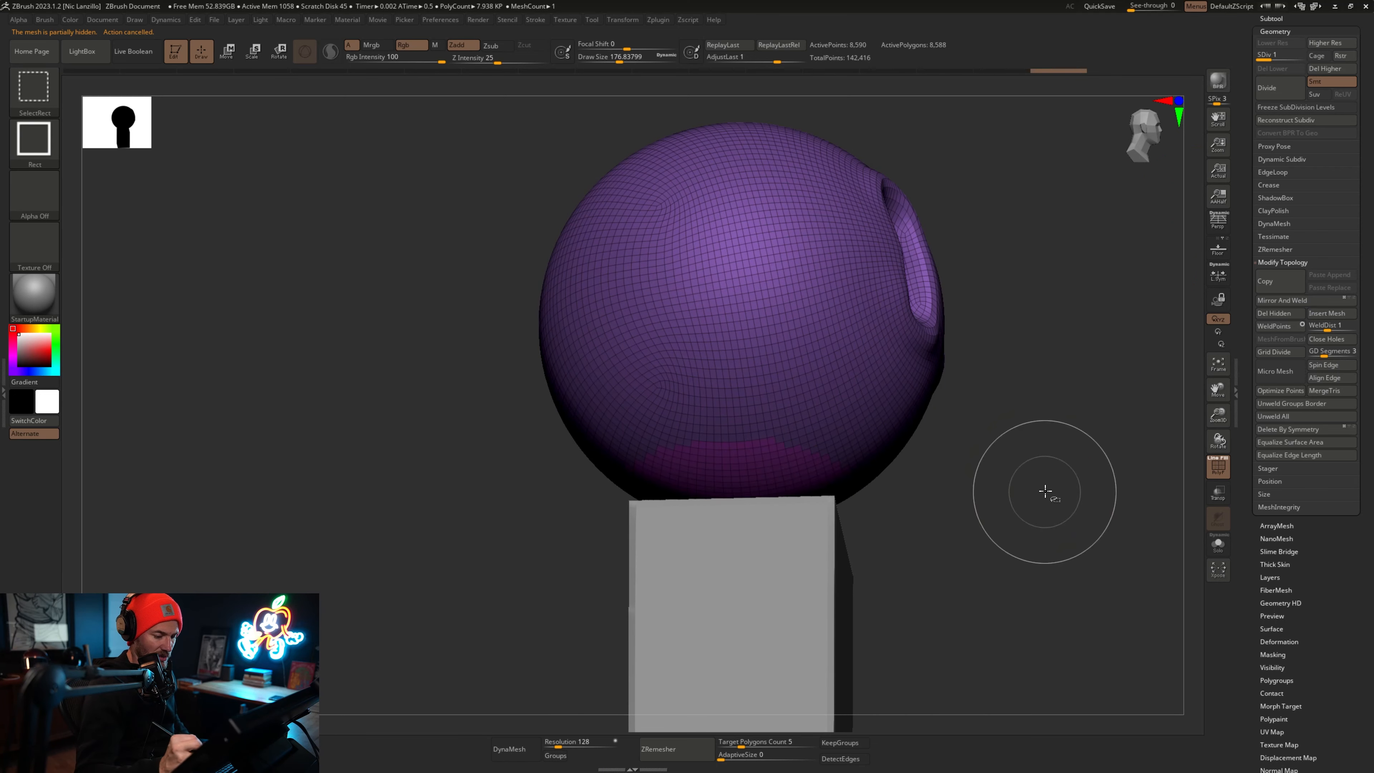
Turn on Freeze SubDivision Levels for the sphere and delete its bottom cap polygroup with Del Hidden.
left_click(1295, 107)
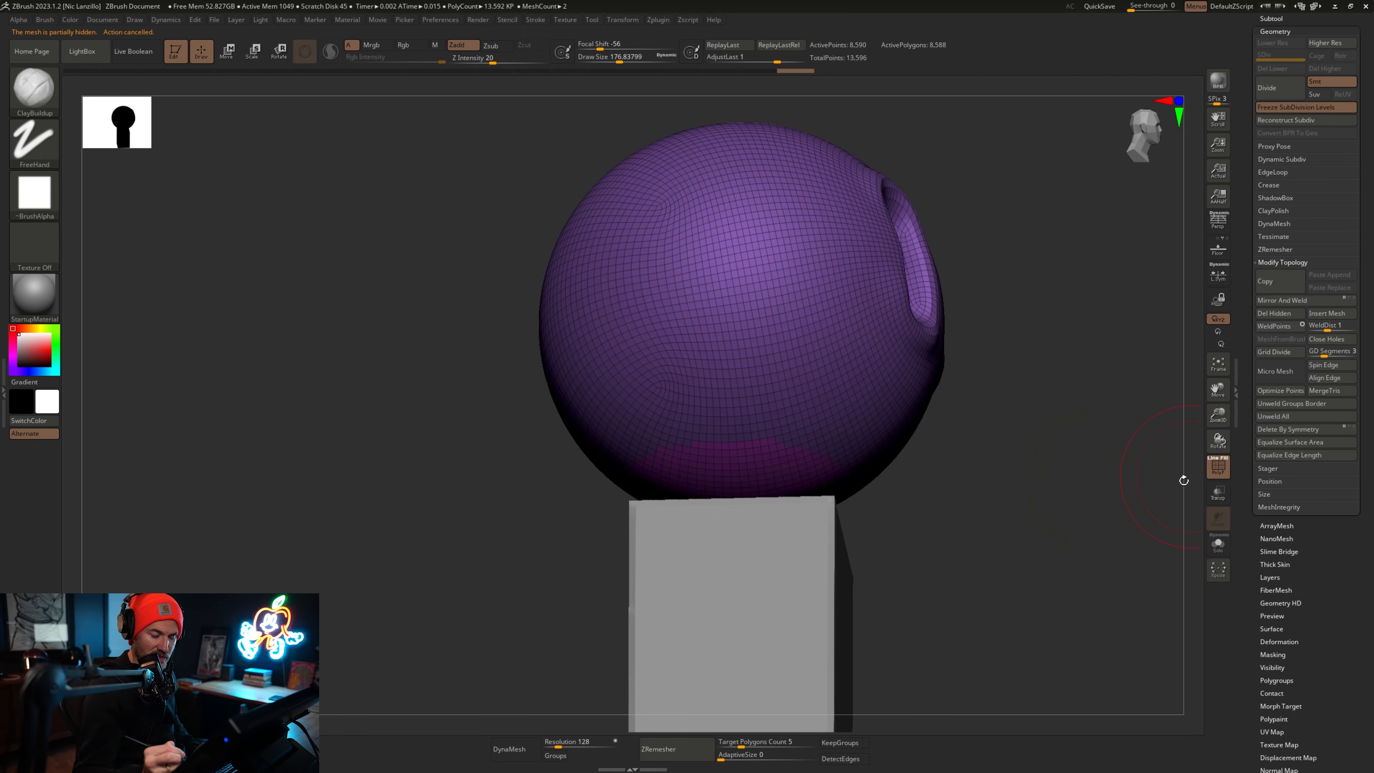
left_click(847, 413, "ctrl+shift")
left_click(1276, 314)
Enable Double display for the sphere so its inner faces show, and inspect the opening underneath.
scroll(1361, 334, "down", 5)
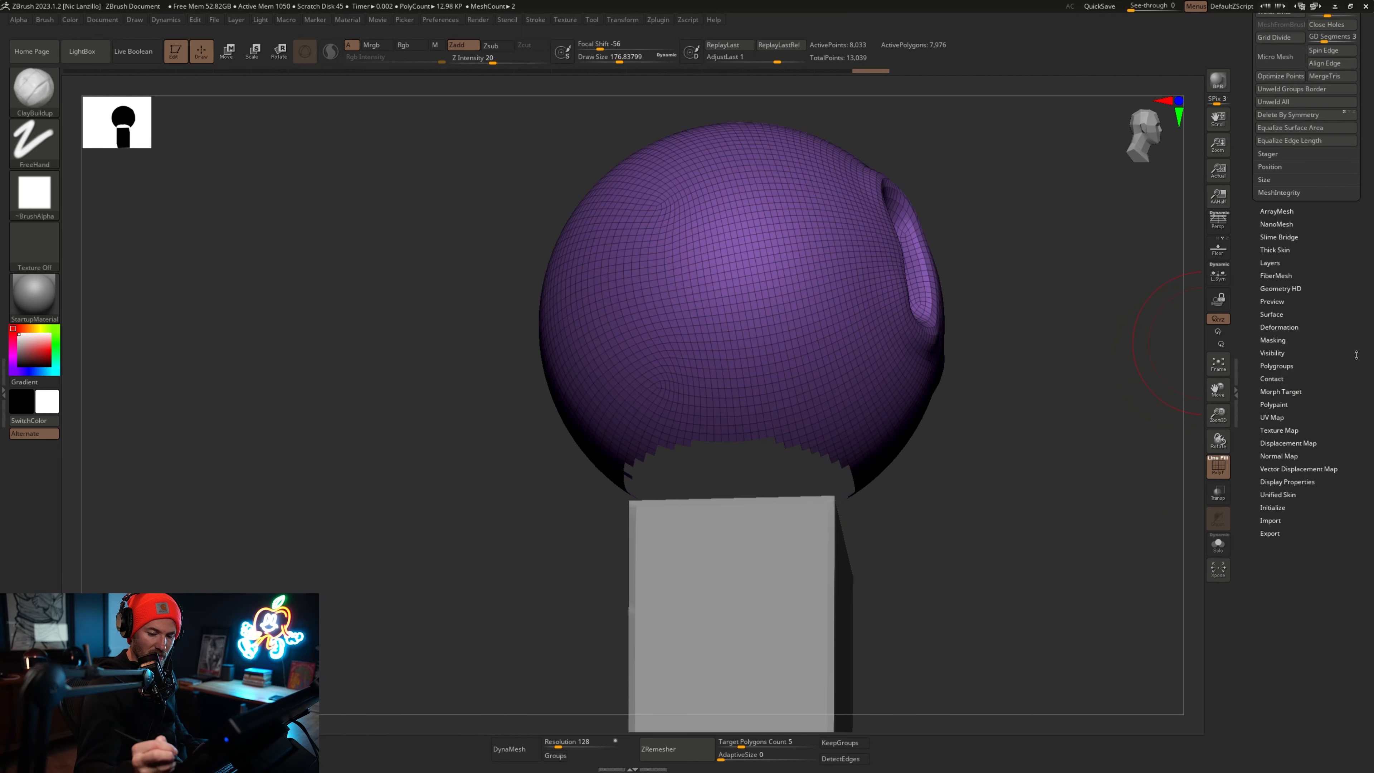
left_click(1280, 481)
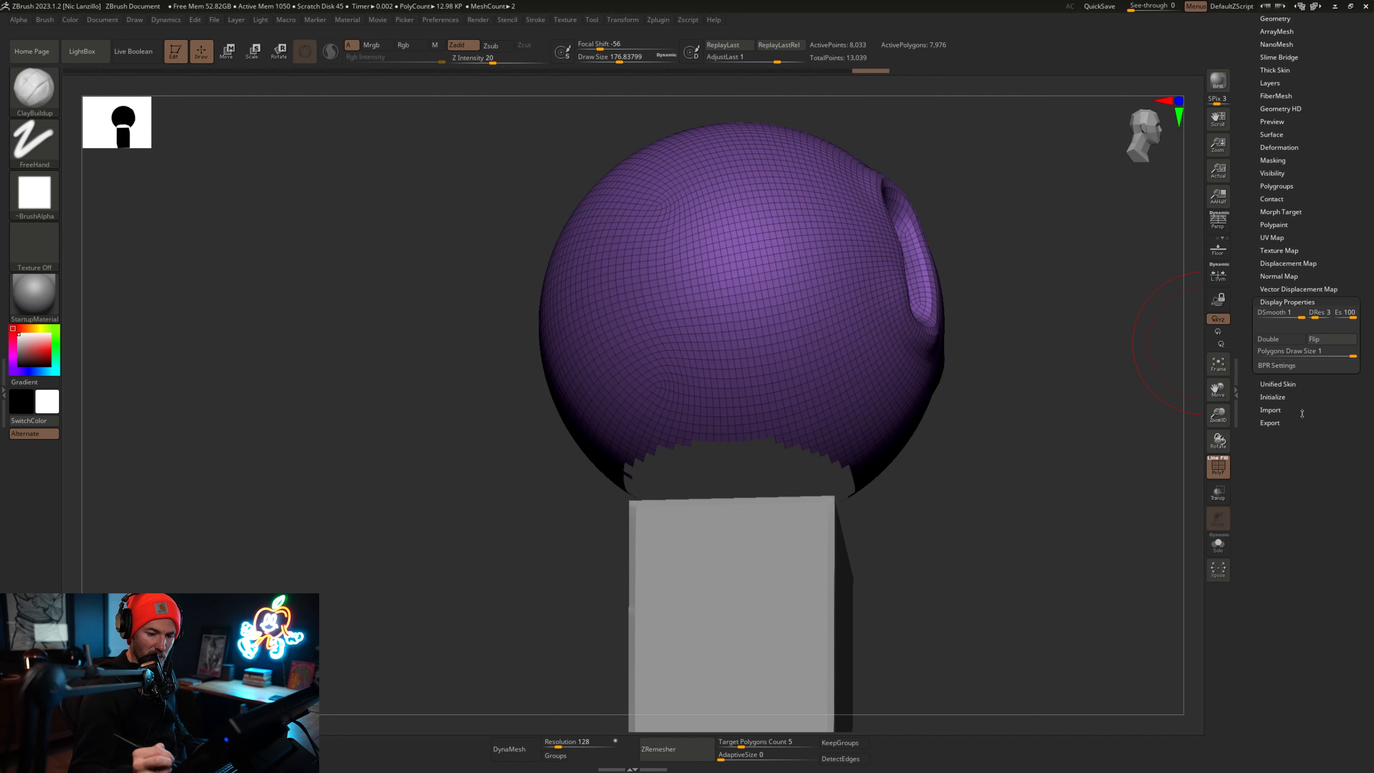
left_click(1279, 339)
left_click_drag(1031, 549, 988, 531)
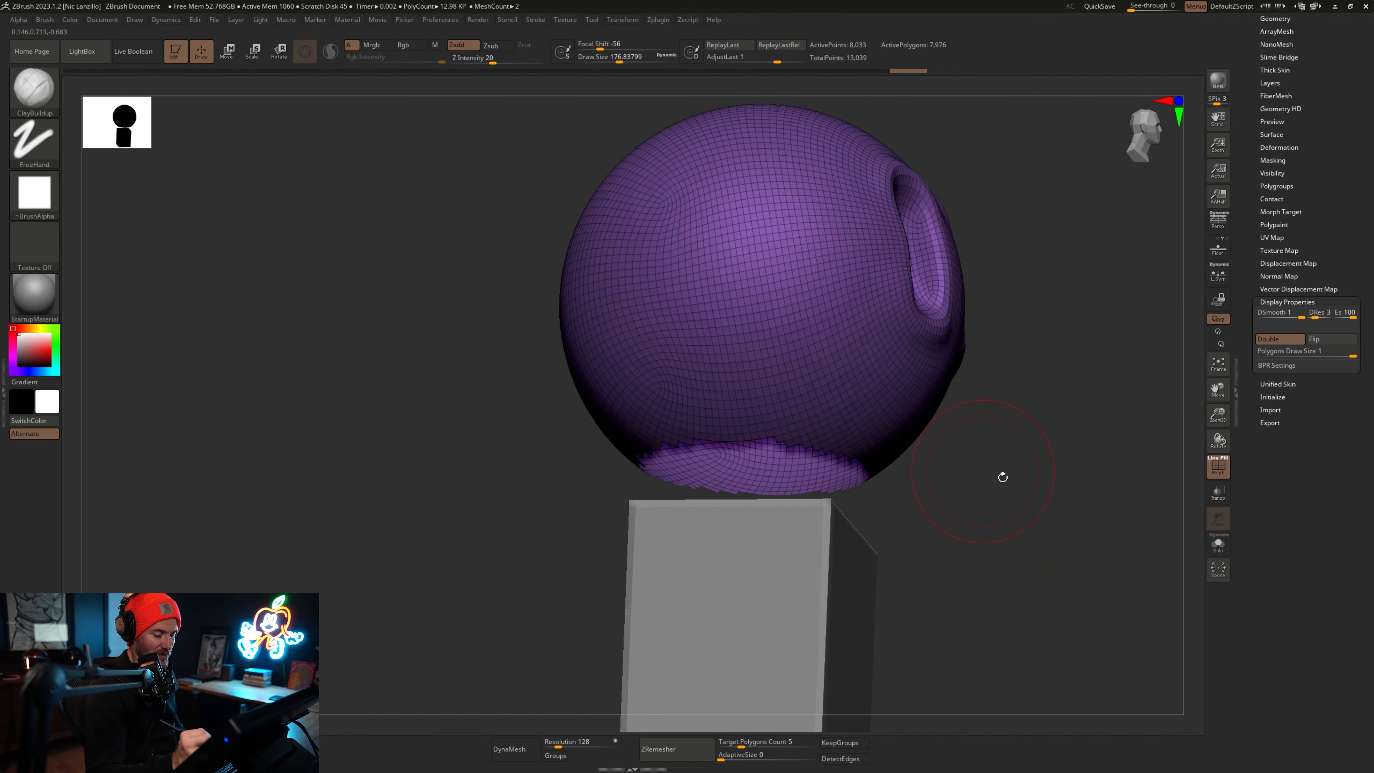
left_click_drag(1000, 476, 867, 298)
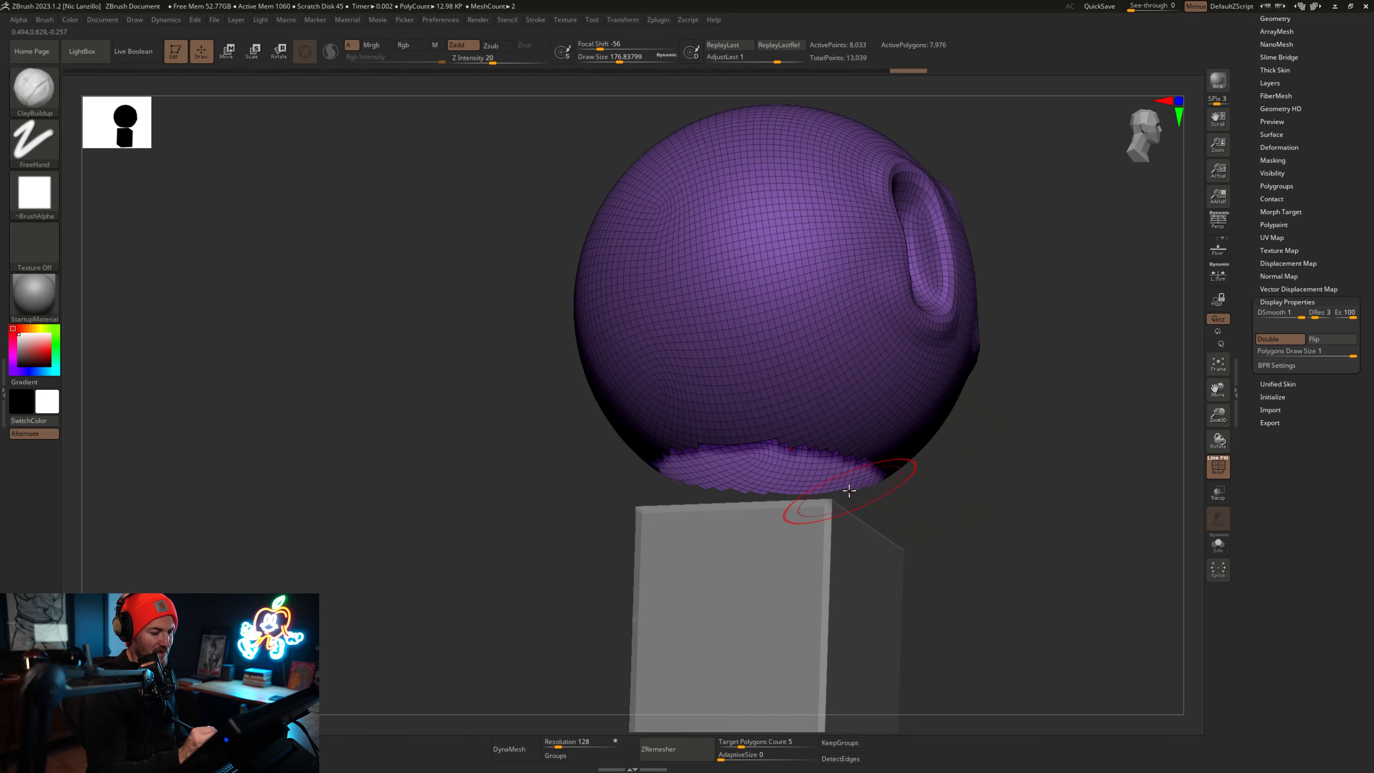
left_click_drag(943, 496, 1012, 528, "shift")
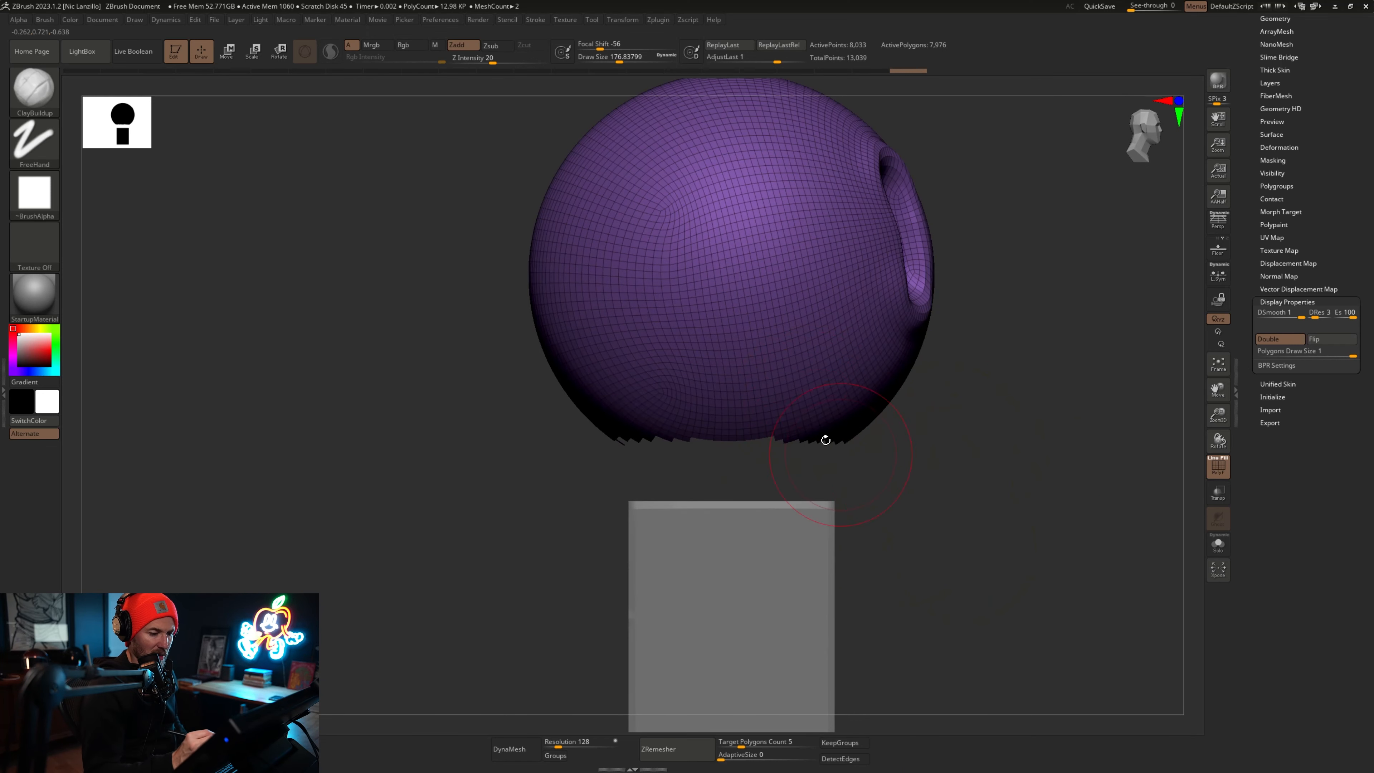
Select the neck cube subtool, mask its top end from the side, and turn the masked area into its own polygroup.
left_click(814, 611, "alt")
mouse_move(977, 606)
left_mouse_down("alt")
mouse_move(994, 506)
mouse_move(986, 534)
mouse_move(997, 519)
left_mouse_up("alt")
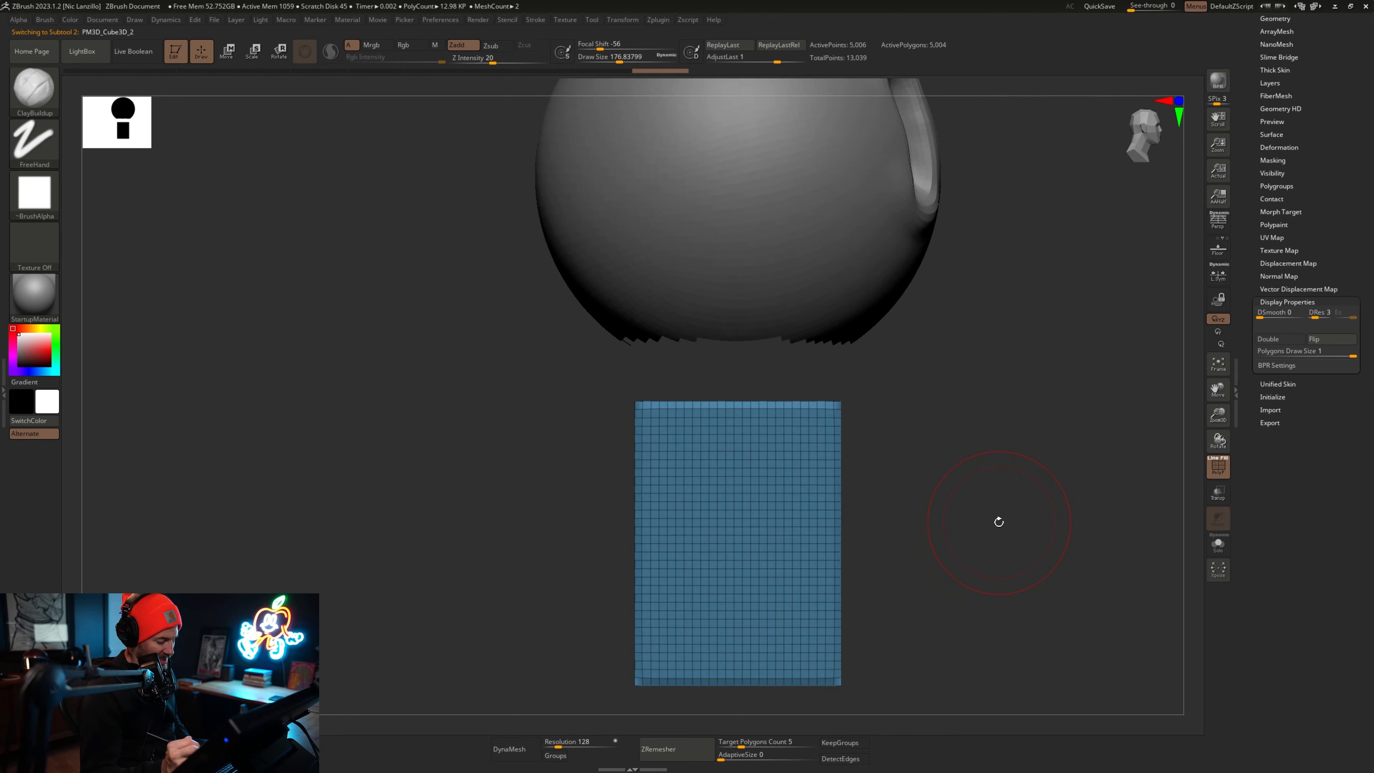
key("ctrl")
left_click_drag(601, 370, 938, 423, "ctrl")
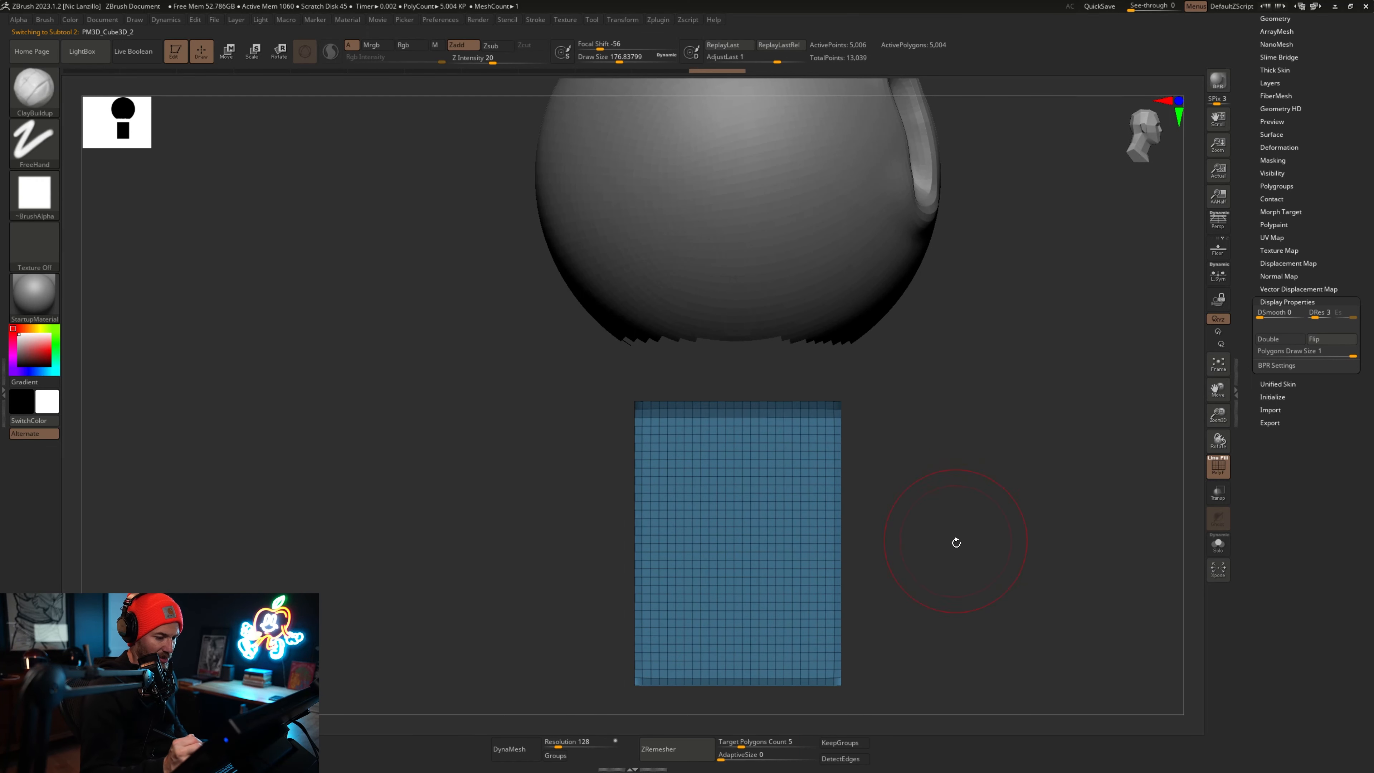
key("ctrl")
key("ctrl+w")
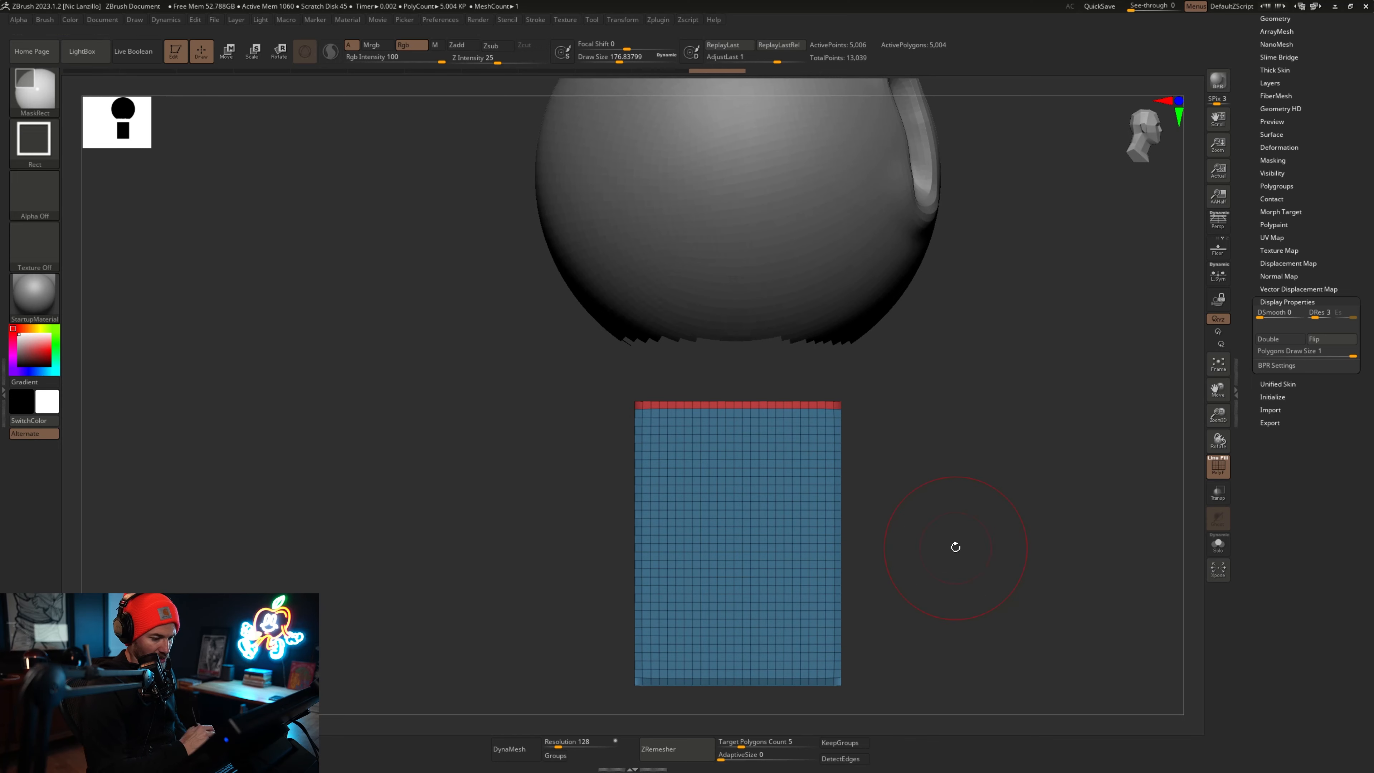
Isolate the cube's main polygroup and delete its hidden top face with Del Hidden.
left_click_drag(953, 546, 981, 509)
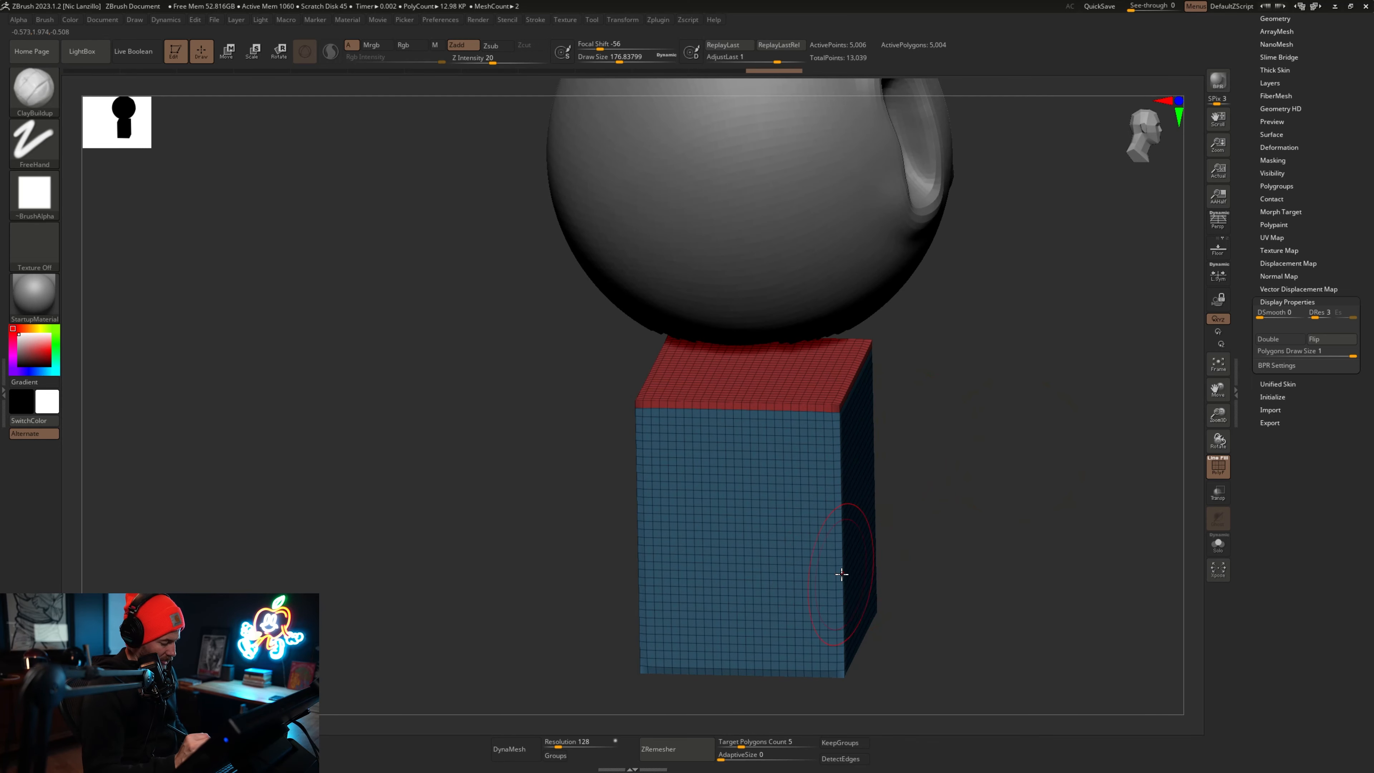
left_click(801, 563, "ctrl+shift")
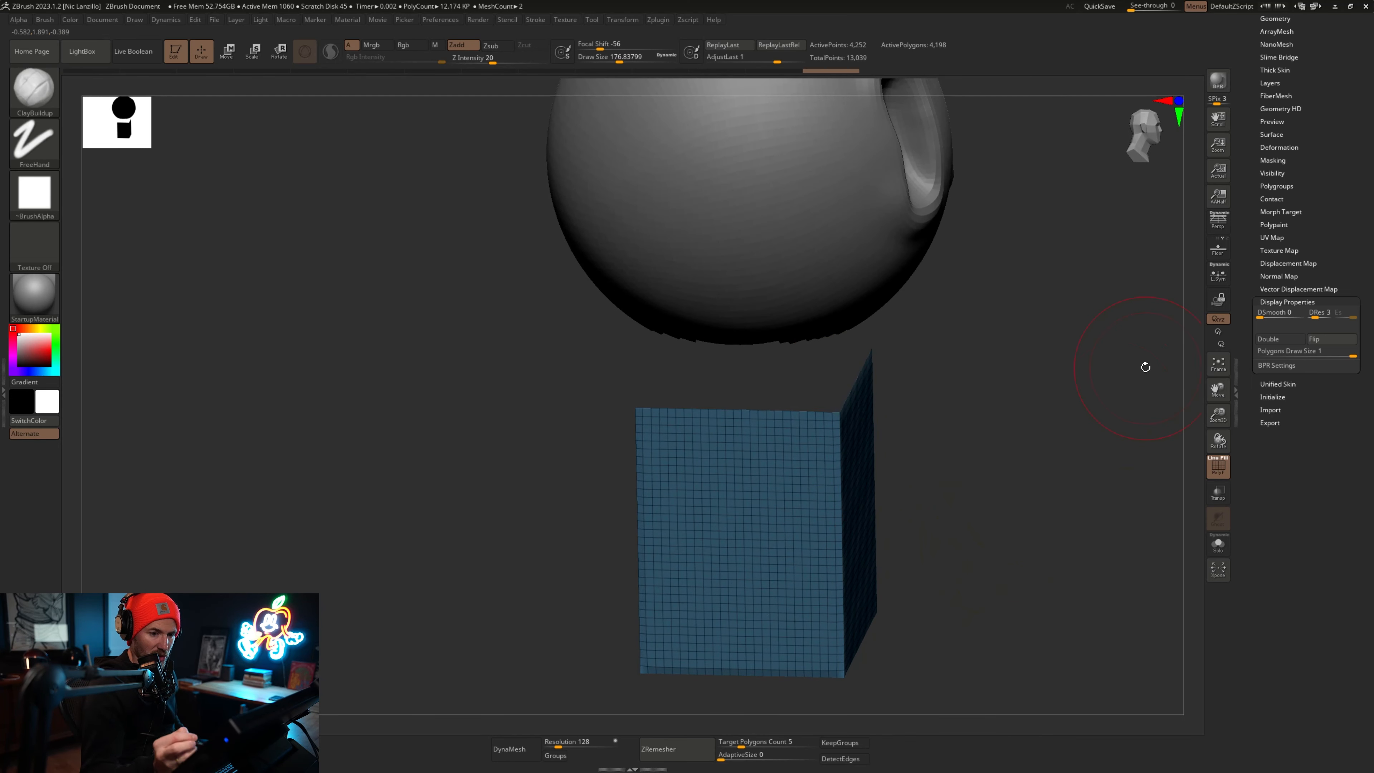
left_click(1284, 20)
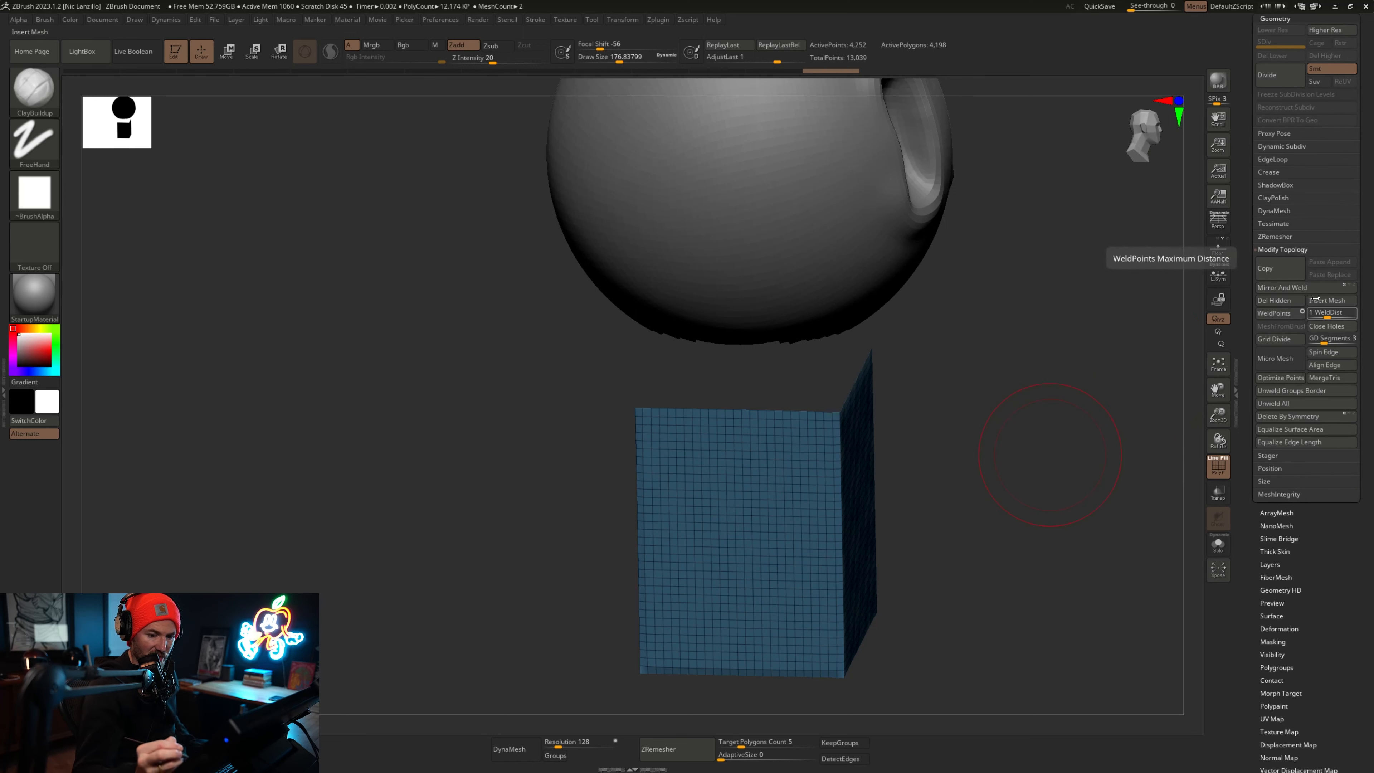
left_click(1277, 300)
Enable Double display for the open-topped cube so its inner faces show.
left_click_drag(1329, 582, 1326, 295)
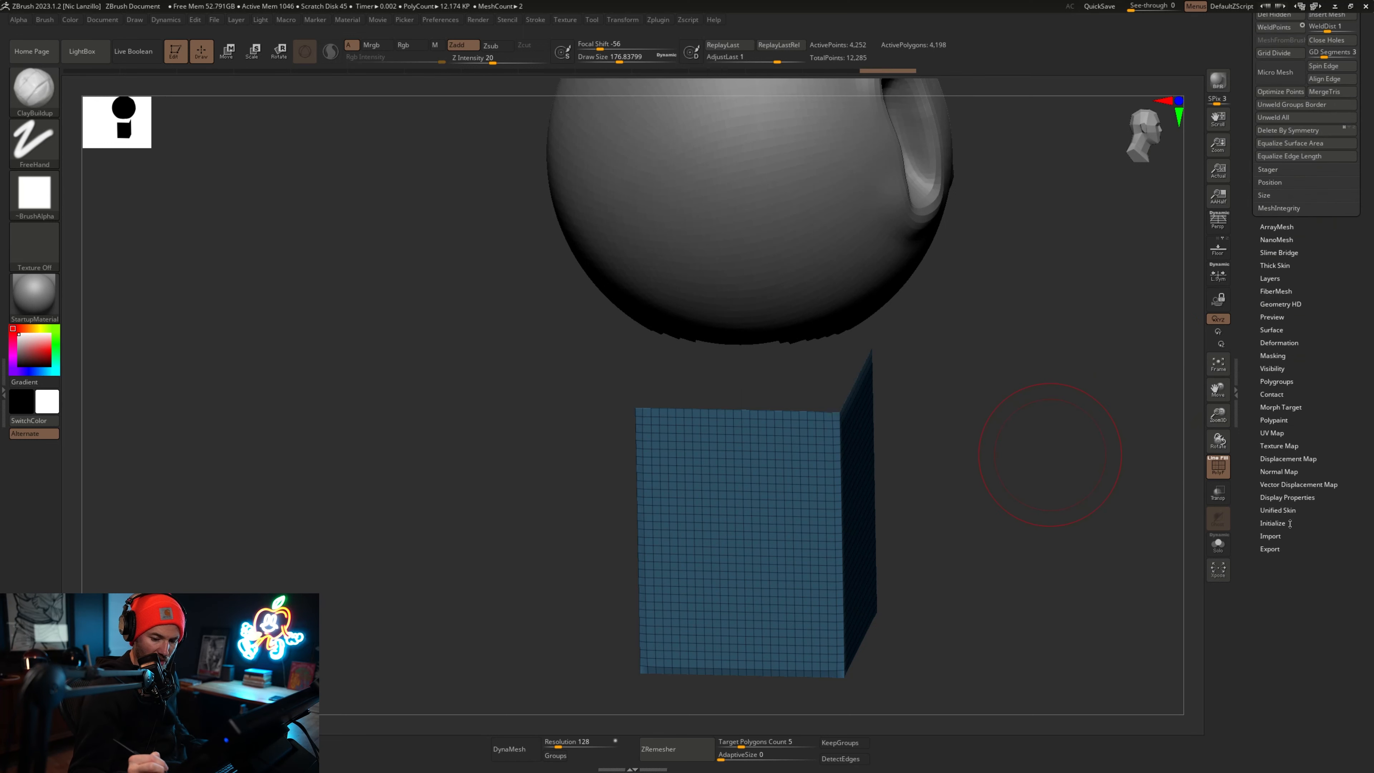
left_click(1289, 498)
left_click(1274, 340)
mouse_move(990, 556)
left_mouse_down()
mouse_move(987, 526)
mouse_move(991, 560)
mouse_move(998, 538)
left_mouse_up()
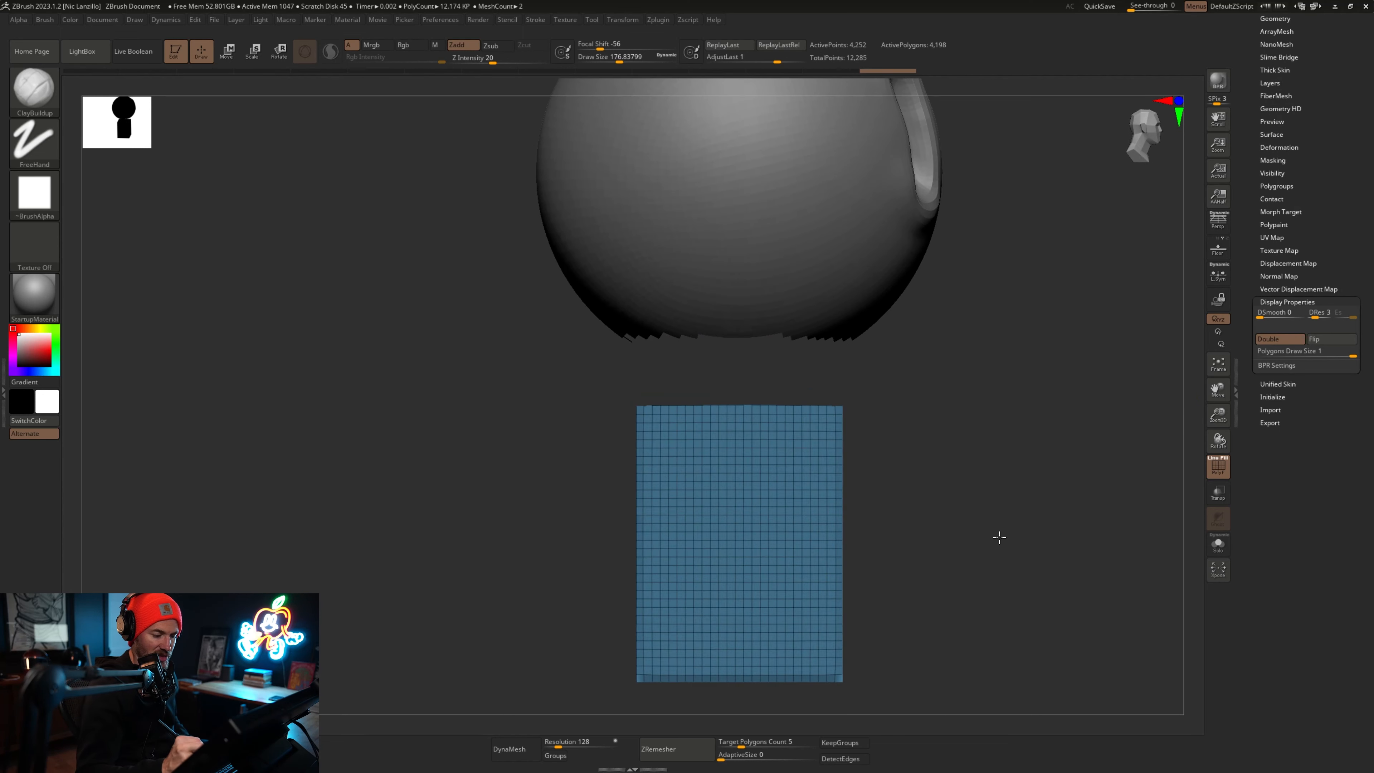
Divide the PM3D_Cube3D_2 subtool twice so it has three subdivision levels like the sphere.
left_click(1275, 20)
left_click_drag(1360, 21, 1360, 129)
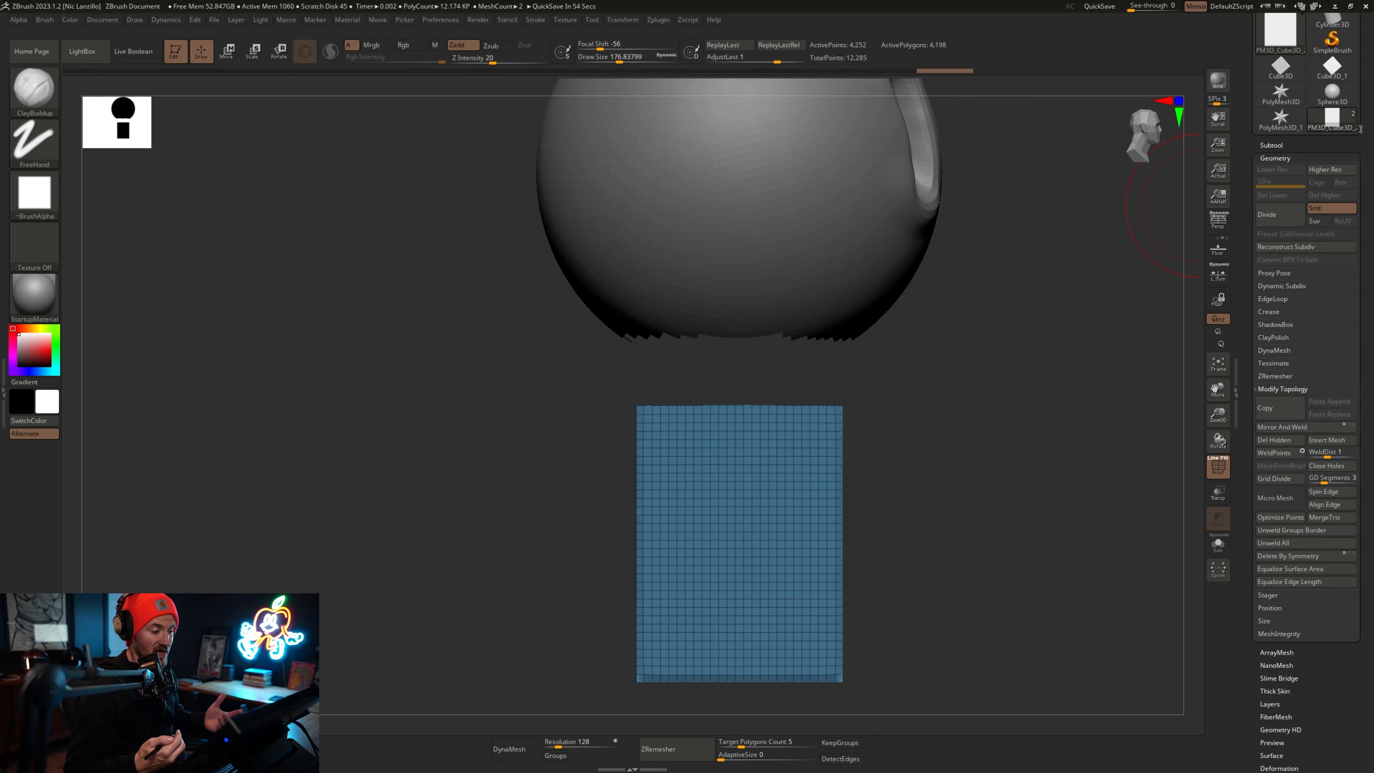
left_click(1271, 145)
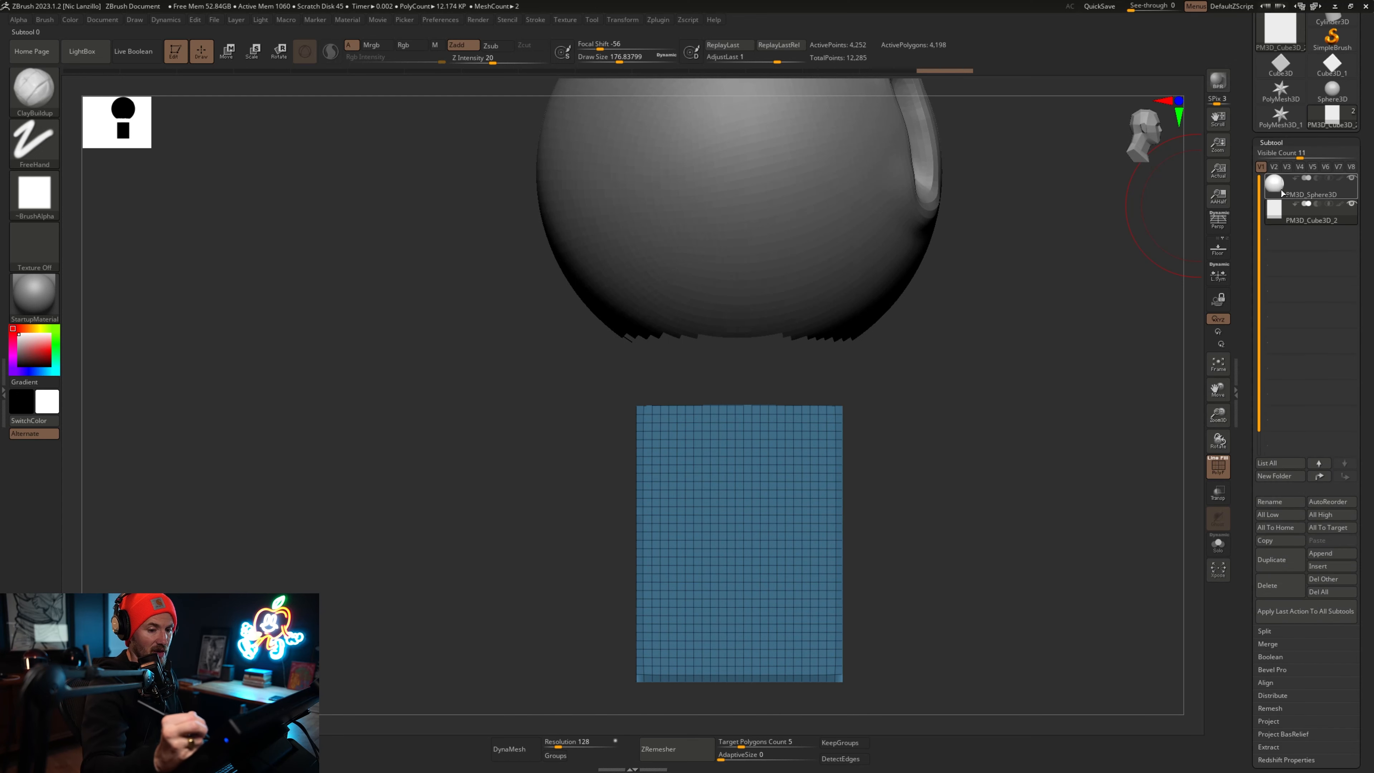
mouse_move(1284, 204)
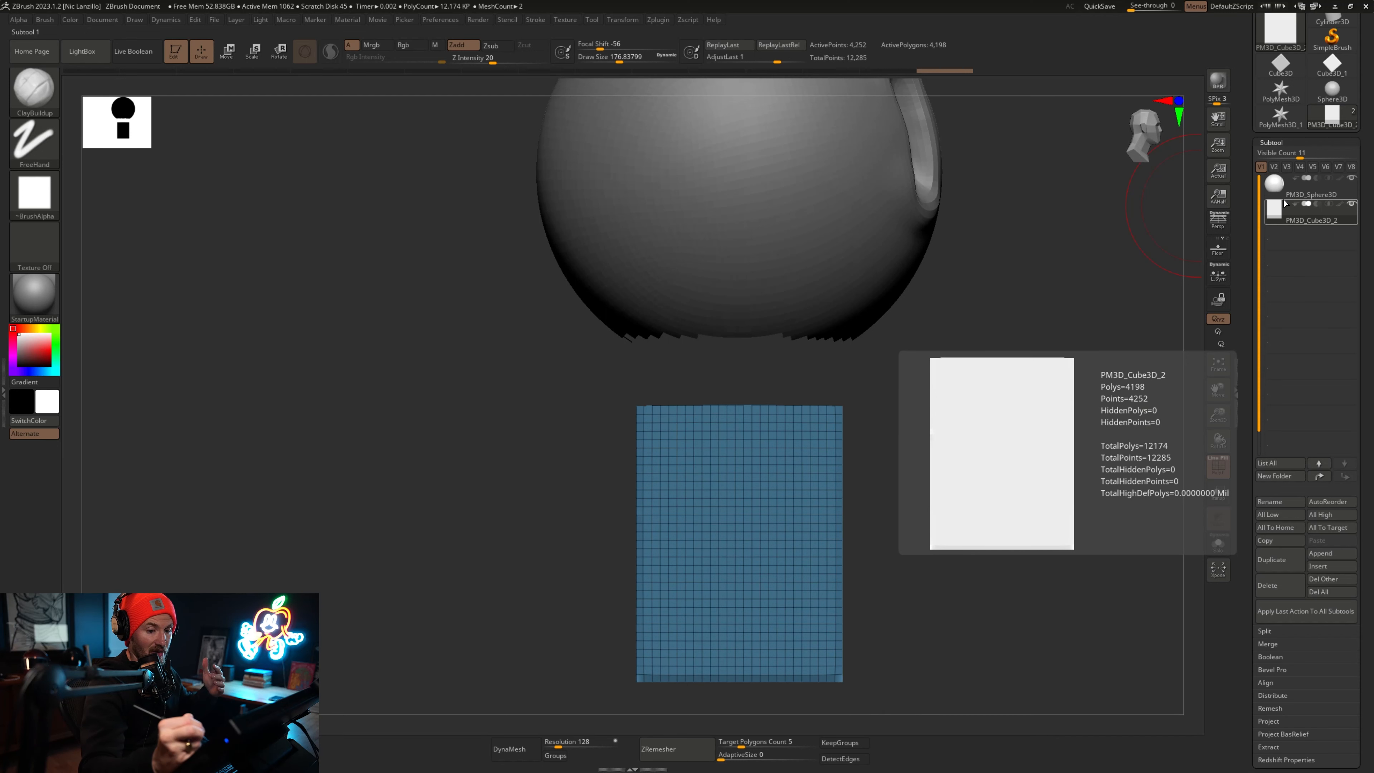
left_click(1281, 143)
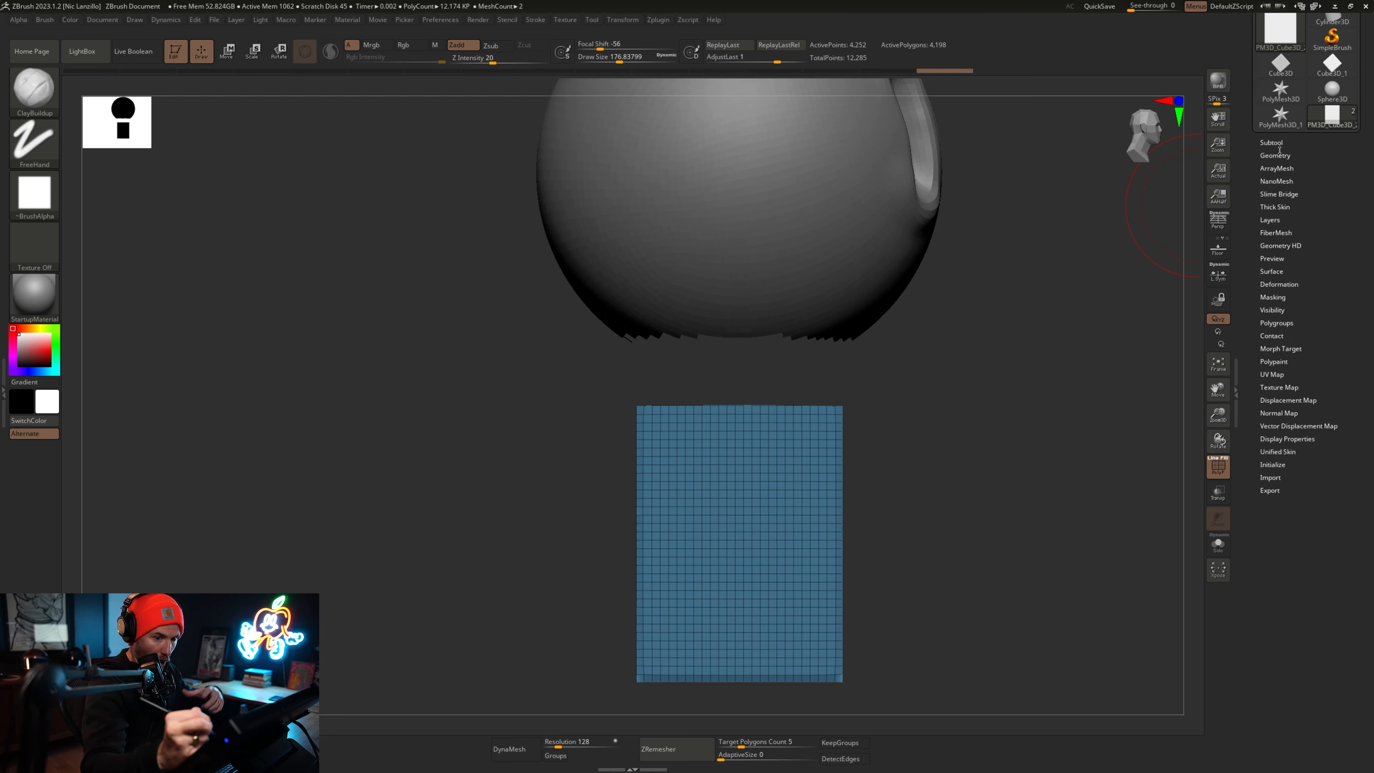
left_click(1276, 142)
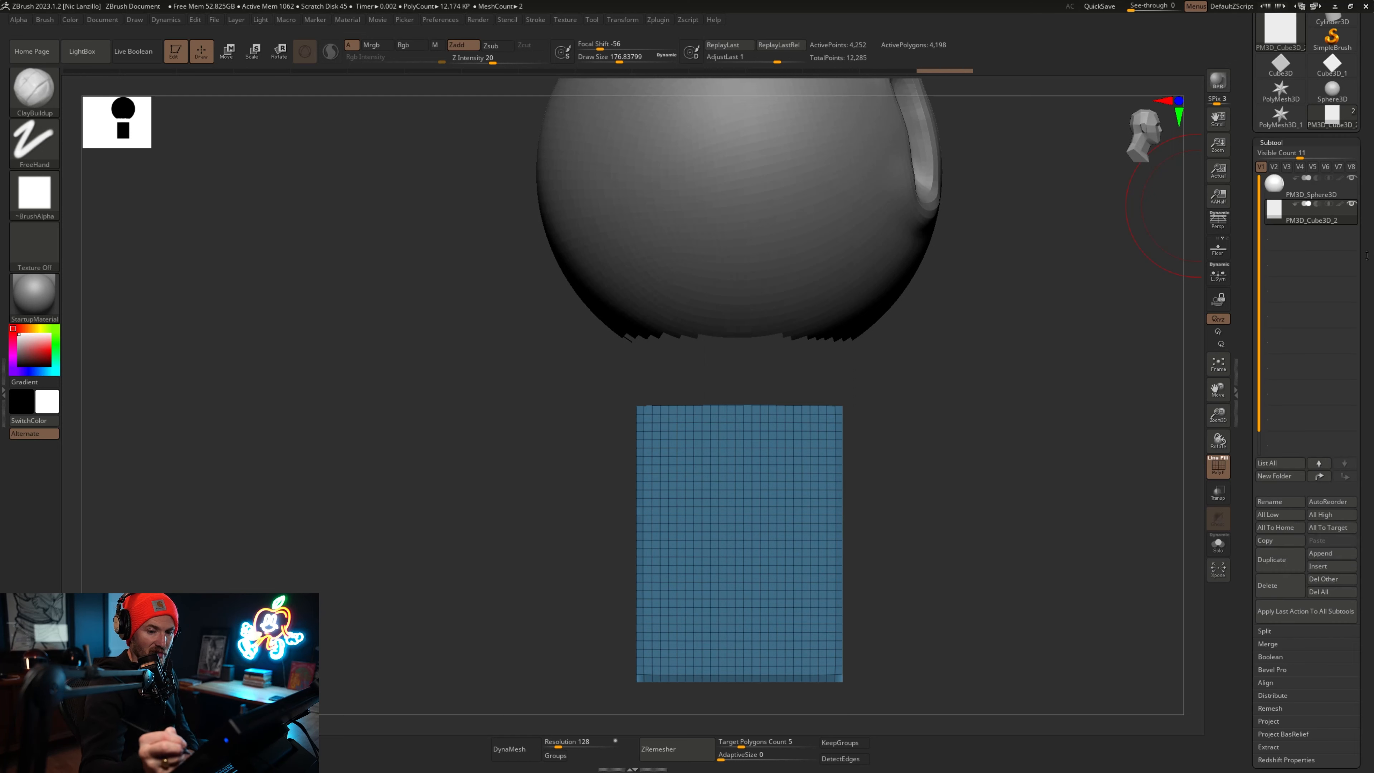
scroll(1279, 640, "down", 2)
left_click(1274, 674)
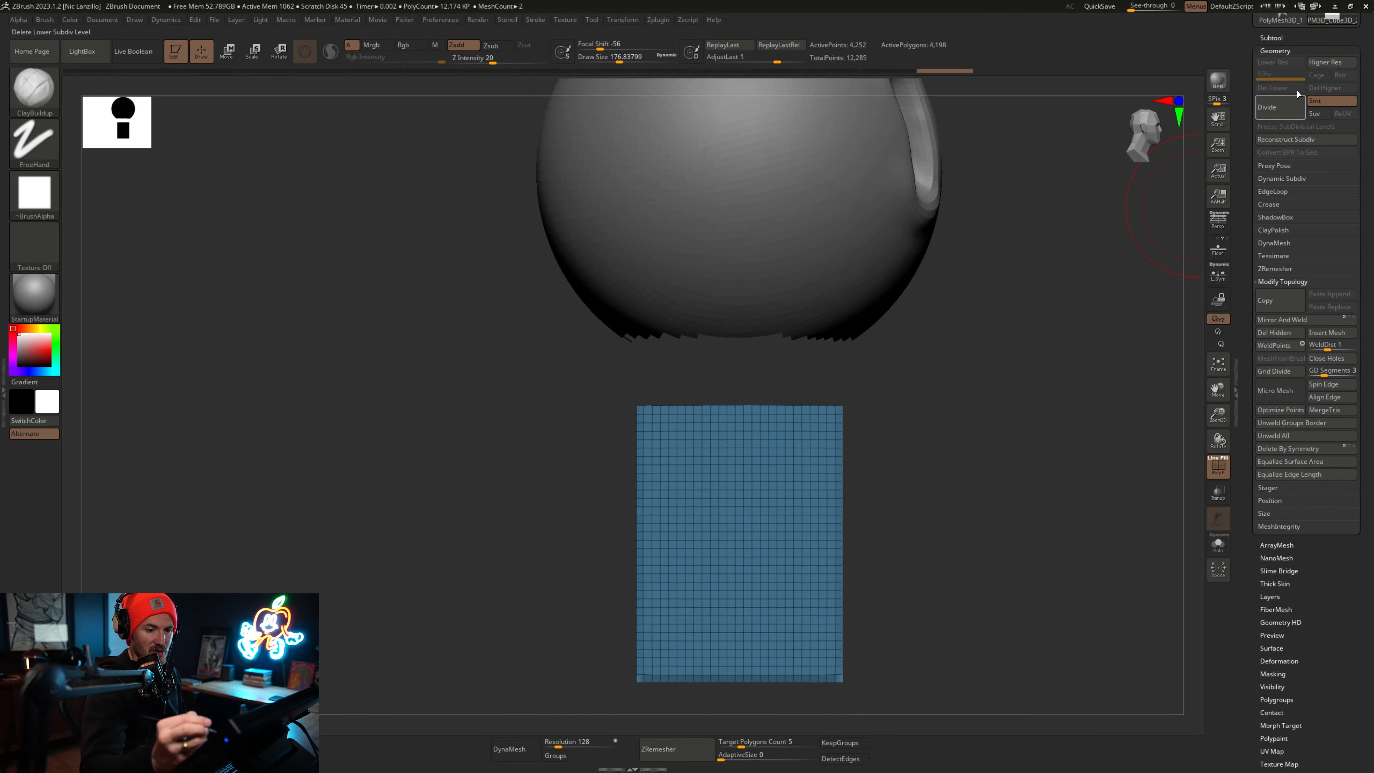
left_click(1279, 111)
left_click(1280, 112)
Select the sphere subtool and turn off Freeze SubDivision Levels, bringing it back to subdivision level 3.
left_click(1271, 37)
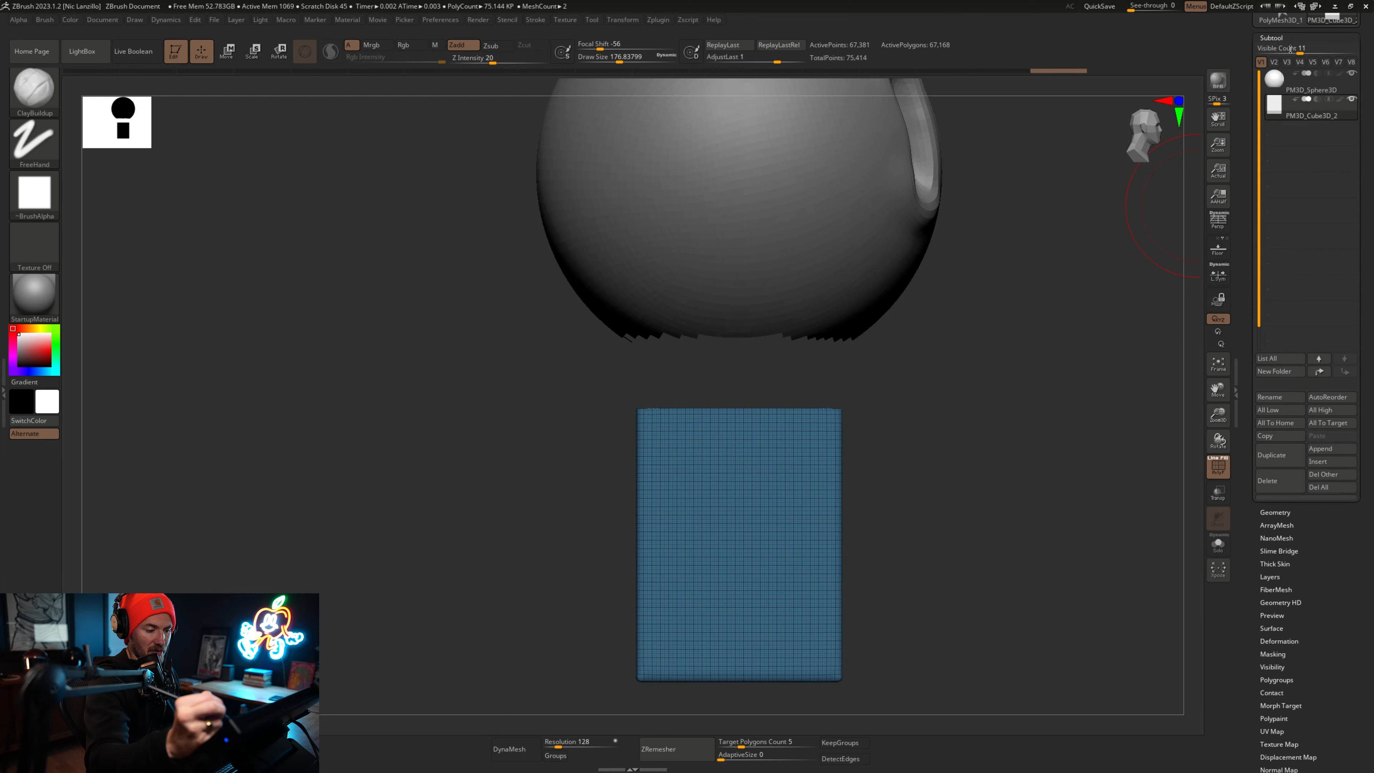
left_click(1284, 85)
left_click_drag(1326, 385, 1326, 241)
left_click(1298, 530)
left_click(1299, 88)
left_click(1298, 88)
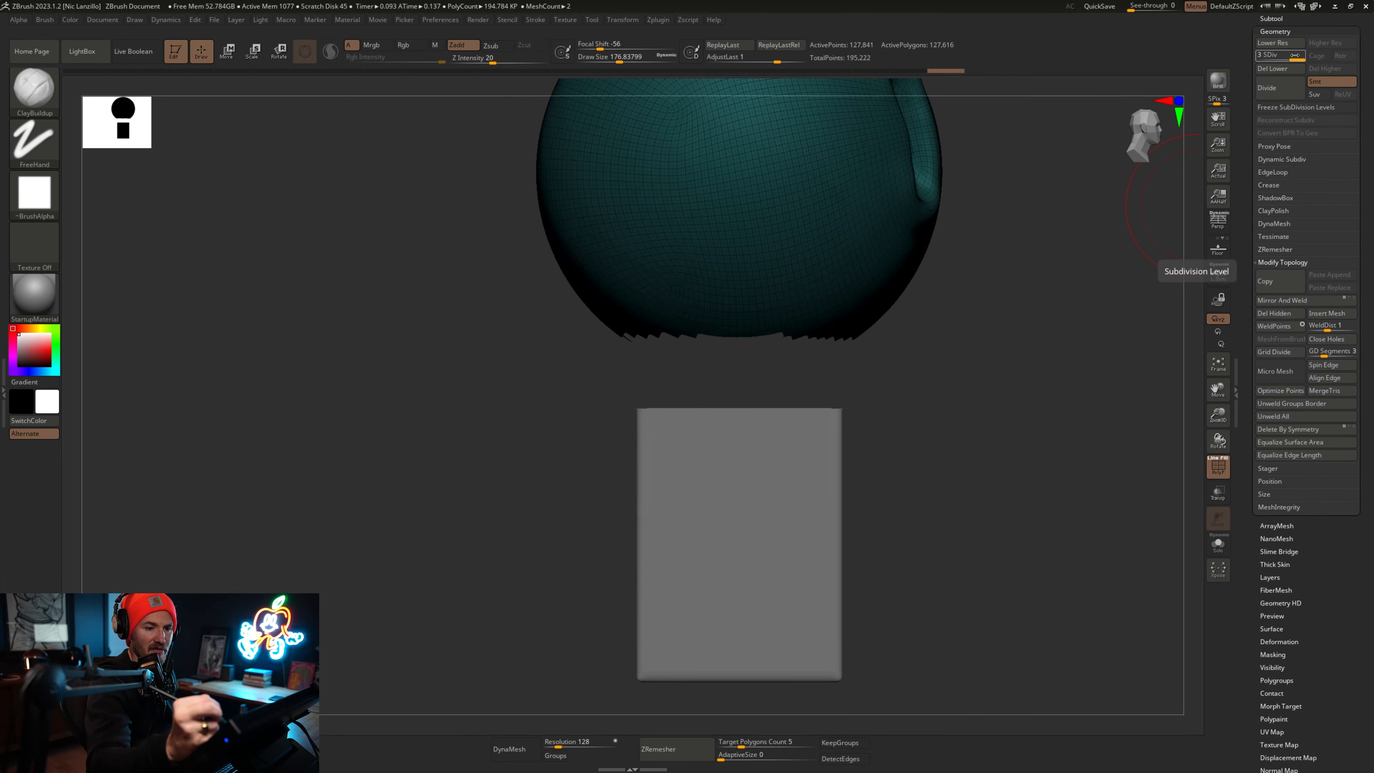
left_click_drag(1029, 472, 1032, 487)
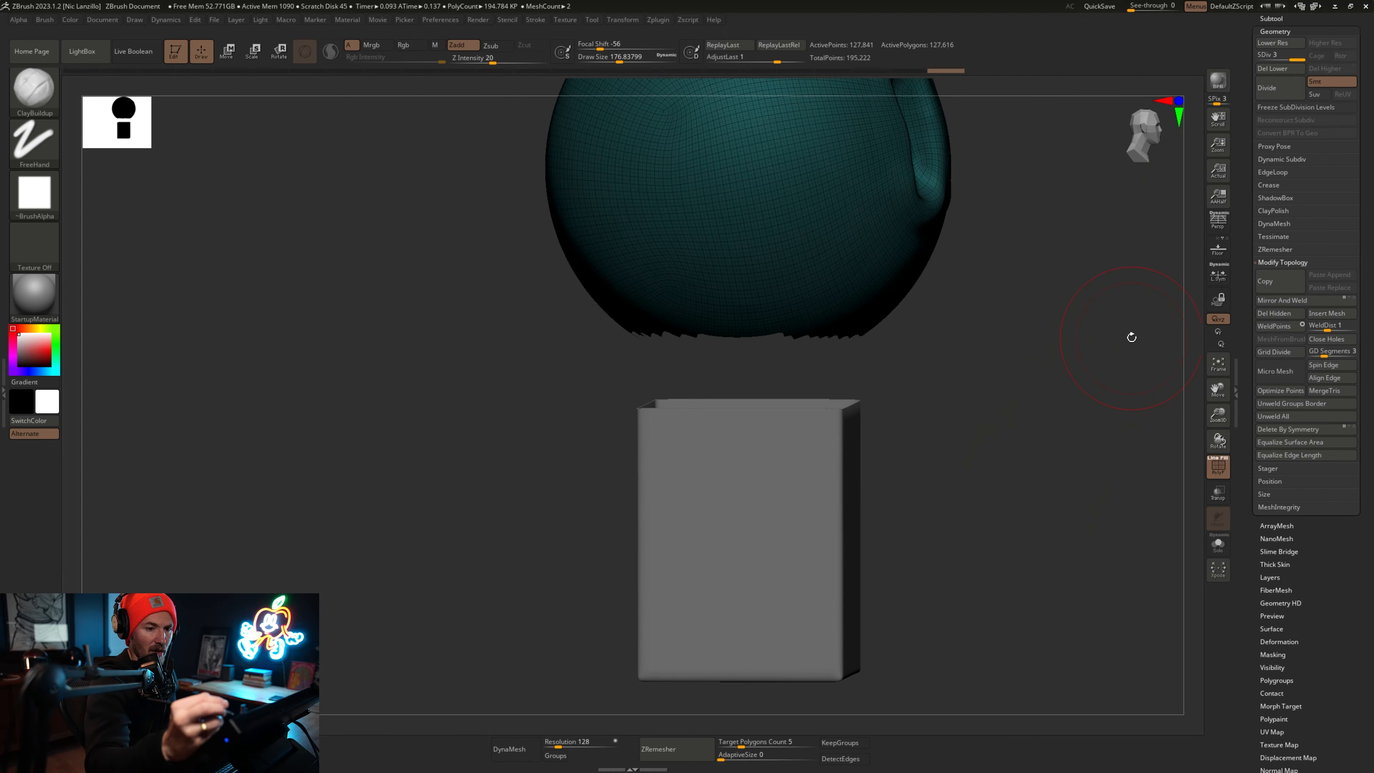
Lower the sphere to subdivision level 1, compare it with the cube subtool, and raise it back to level 3.
left_click(1262, 57)
left_click(1271, 19)
left_click(1286, 91)
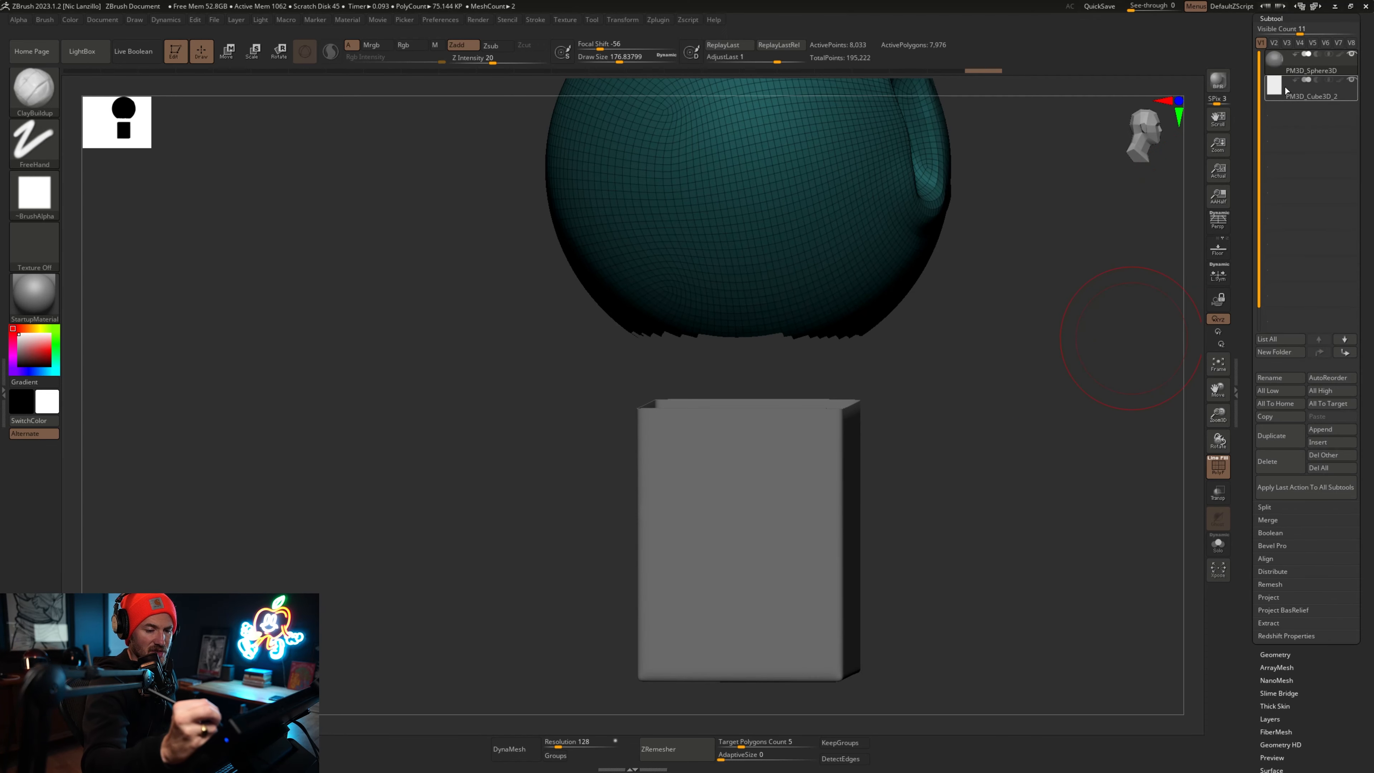
left_click(1286, 66)
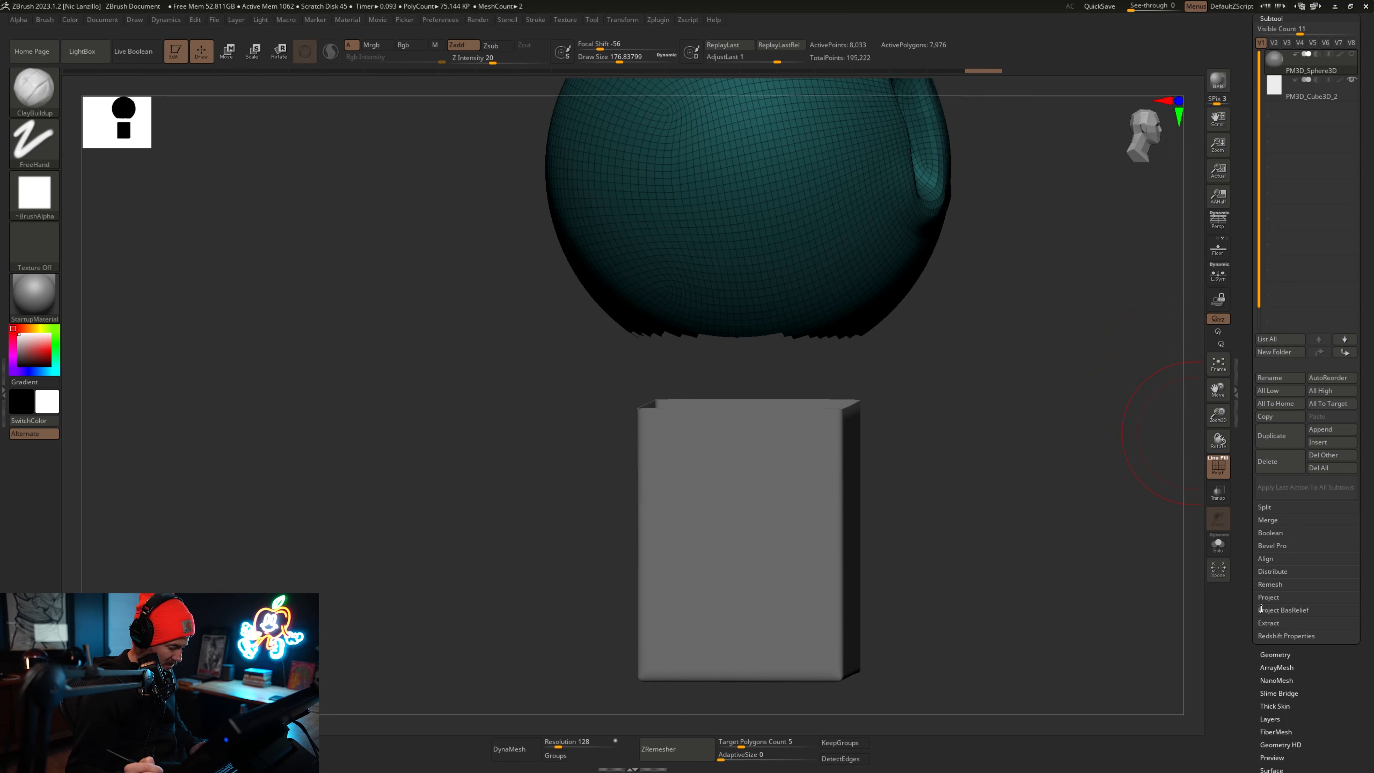
key("d")
key("d")
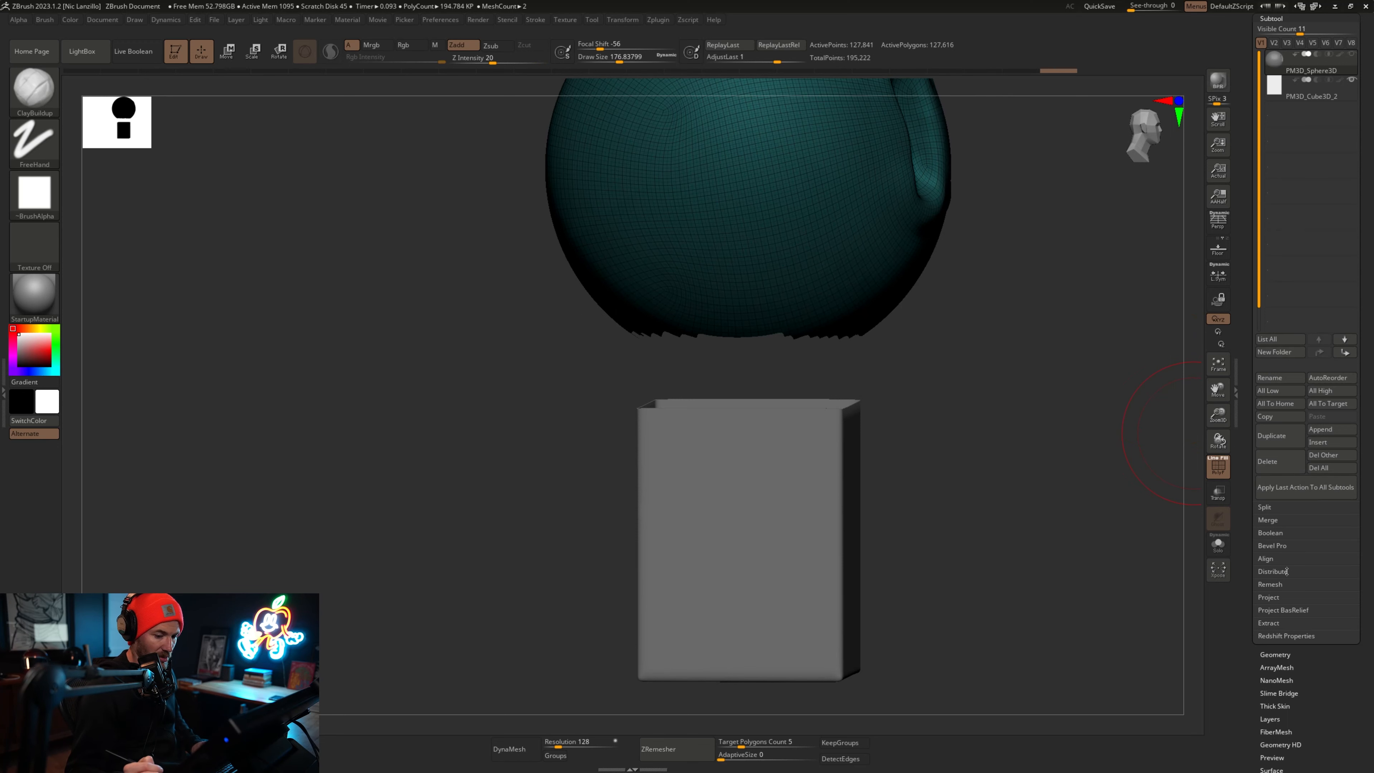
Merge the sphere subtool down with the cube using MergeDown, with the sphere at subdivision level 3.
left_click_drag(1367, 542, 1368, 466)
left_click(1285, 582)
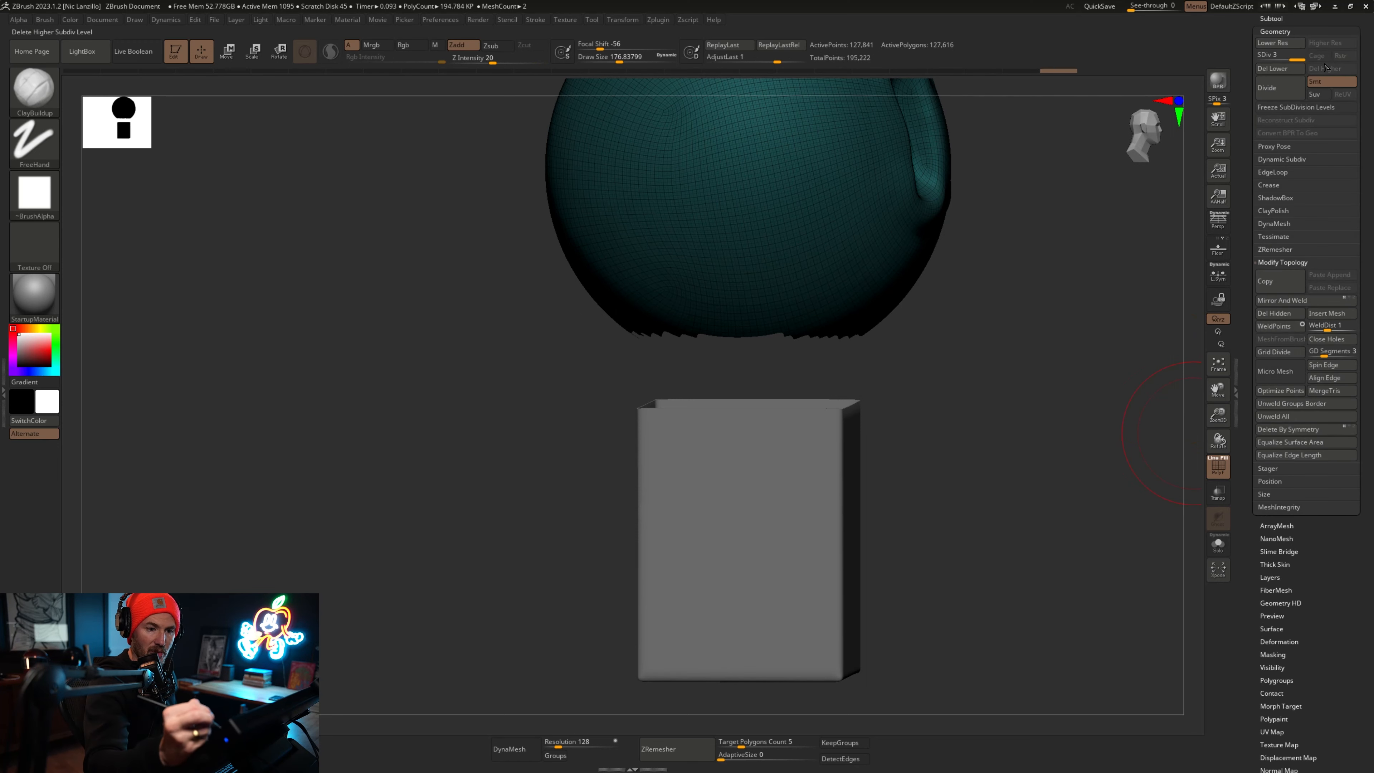
left_click_drag(1047, 399, 1055, 399, "shift")
left_click(1280, 18)
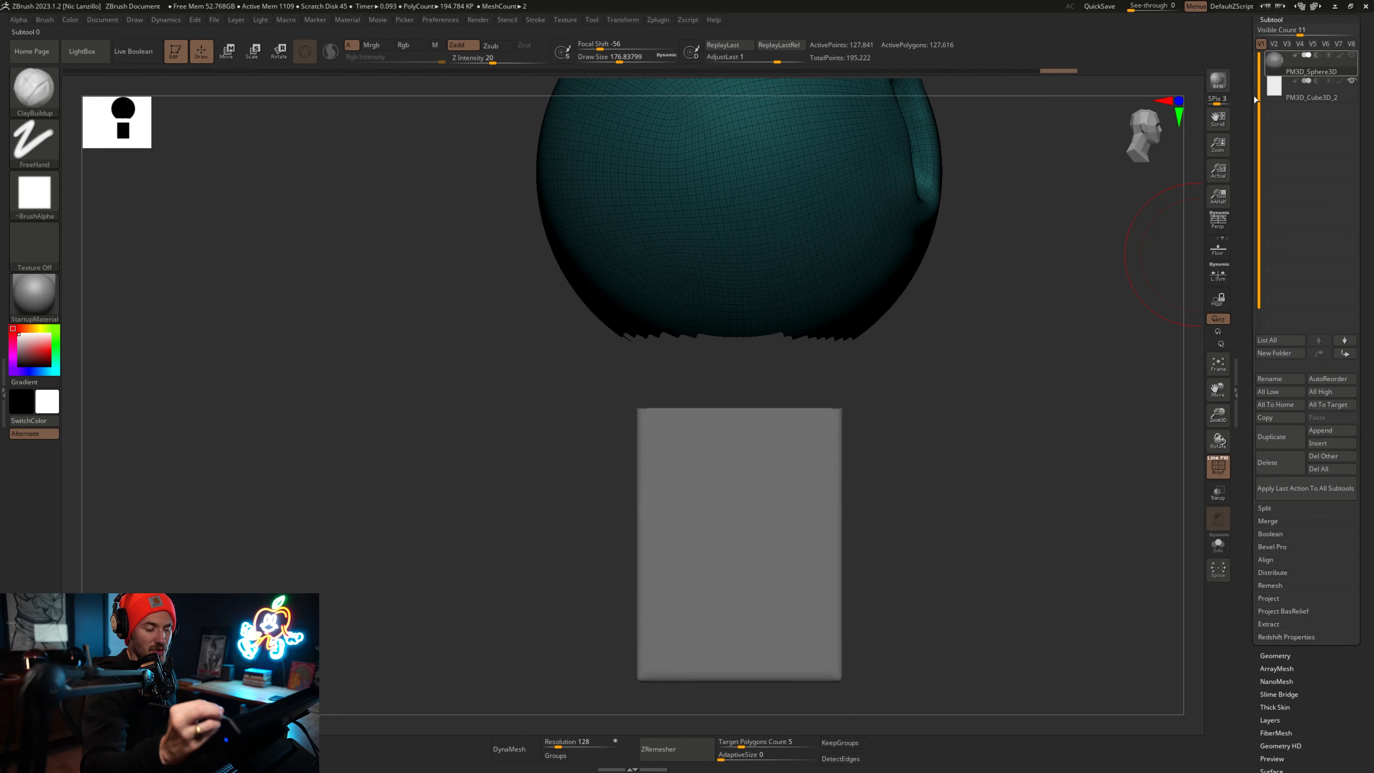
left_click_drag(1129, 532, 1010, 340)
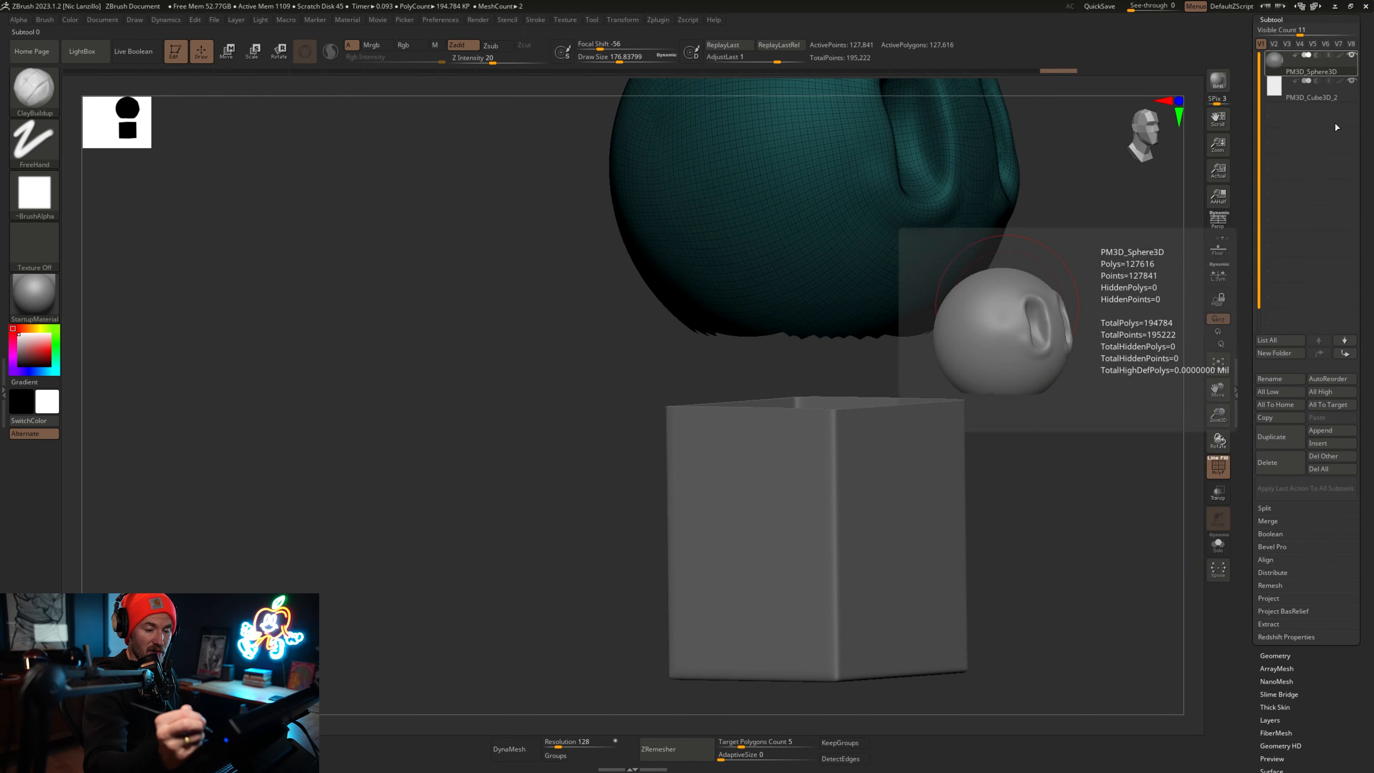
left_click(1277, 520)
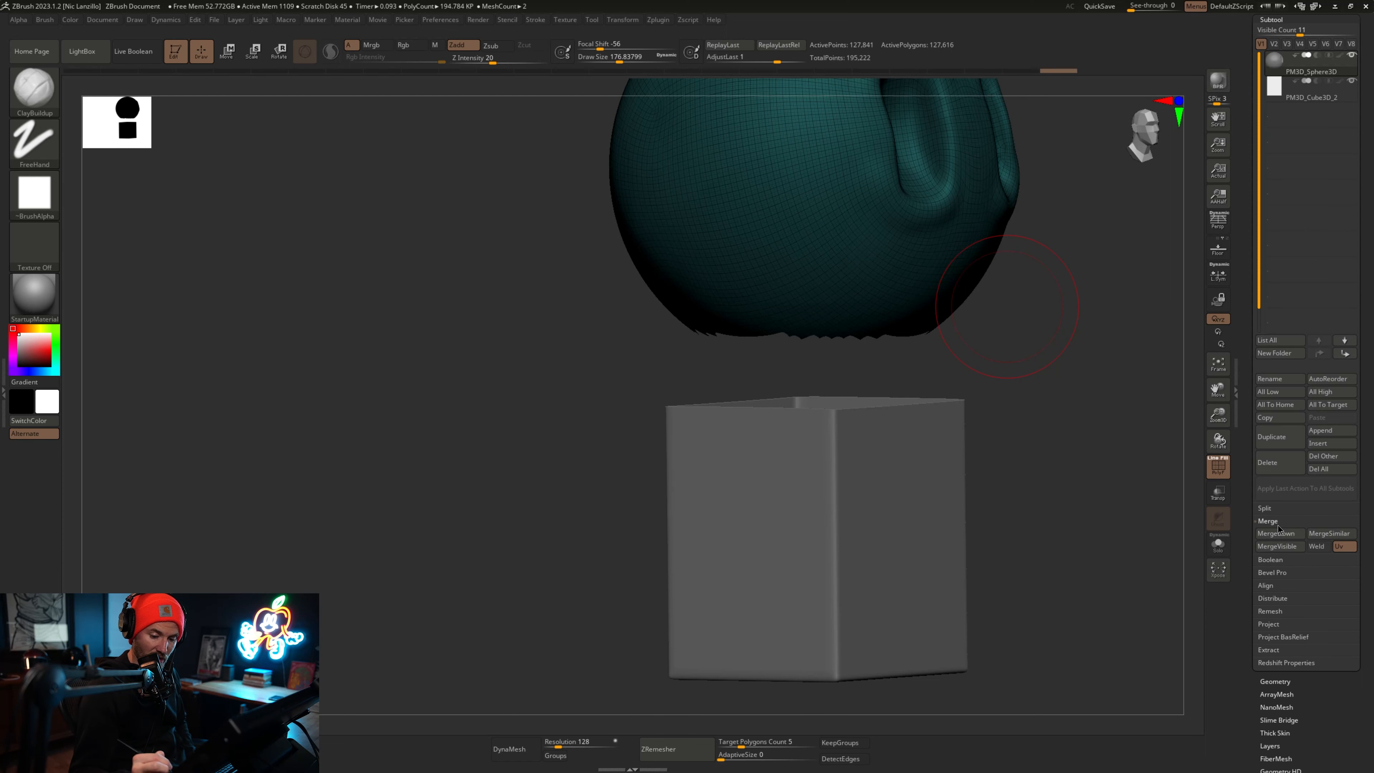
left_click(1280, 536)
left_click(1181, 556)
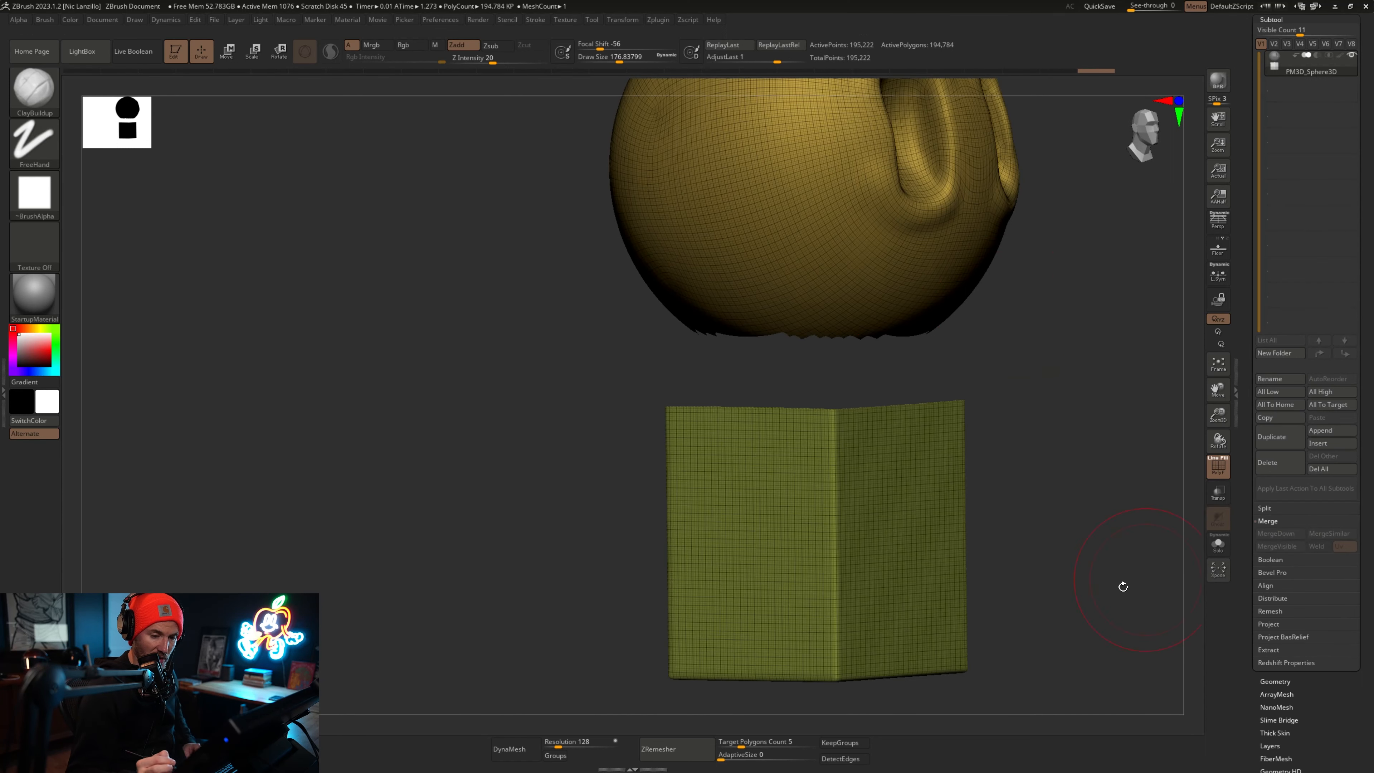
left_click_drag(1058, 516, 1060, 524, "shift")
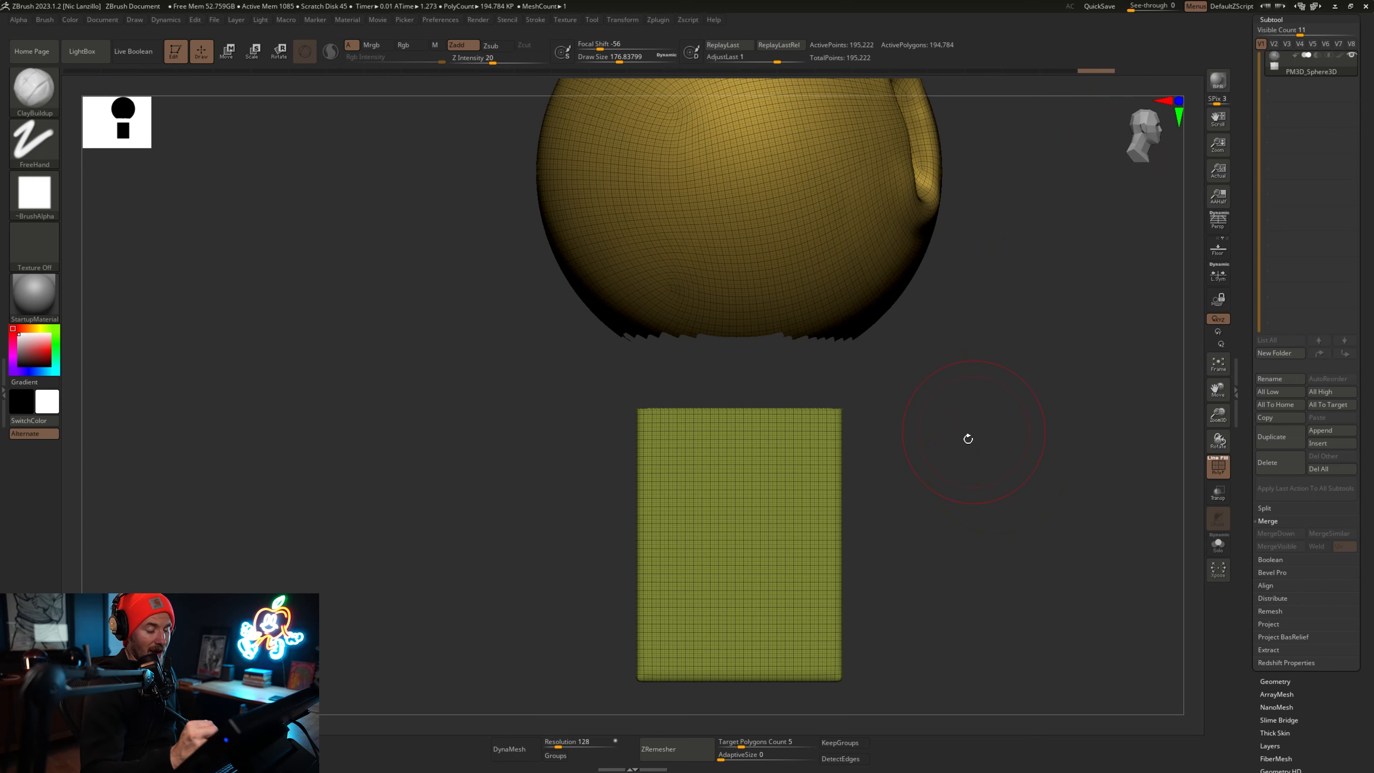
left_click_drag(983, 402, 972, 408)
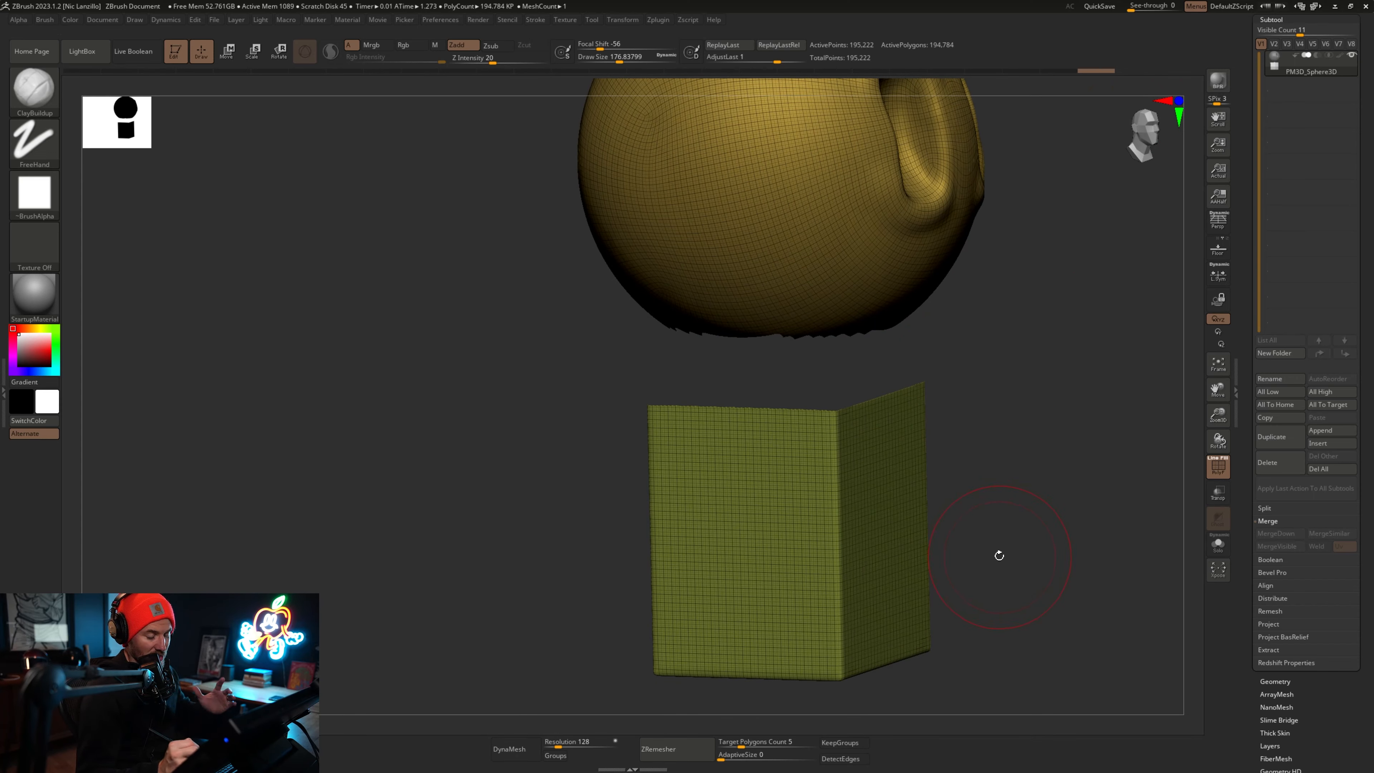
Lower the merged mesh to subdivision level 1 and reduce the brush Draw Size to about 37, framing the gap from the side.
left_click_drag(1364, 457, 1366, 250)
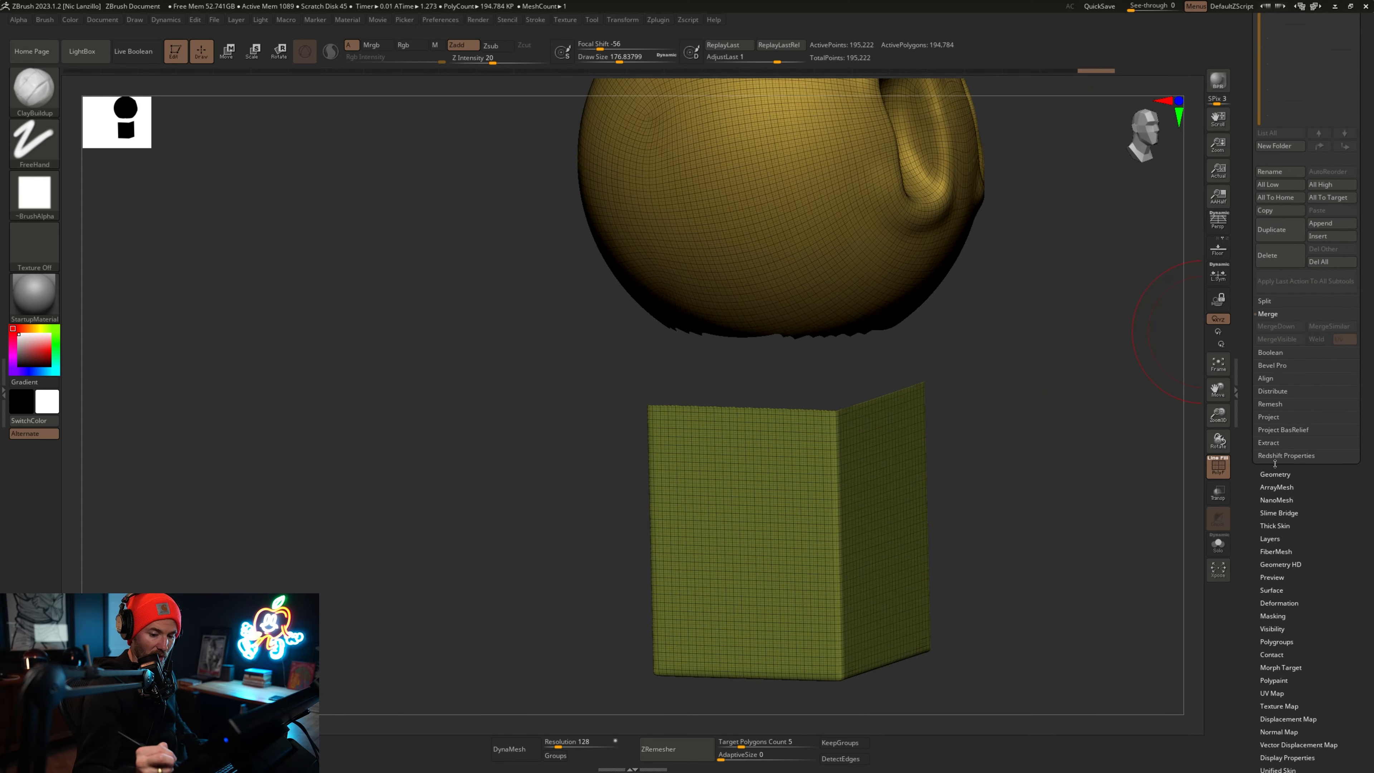
left_click(1275, 473)
left_click_drag(1296, 60, 1251, 62)
mouse_move(1030, 430)
left_mouse_down("shift")
mouse_move(1030, 479)
mouse_move(1009, 500)
left_mouse_up("shift")
key("s")
mouse_move(1055, 482)
left_mouse_down("alt")
mouse_move(1052, 497)
mouse_move(1018, 322)
mouse_move(1059, 485)
left_mouse_up("alt")
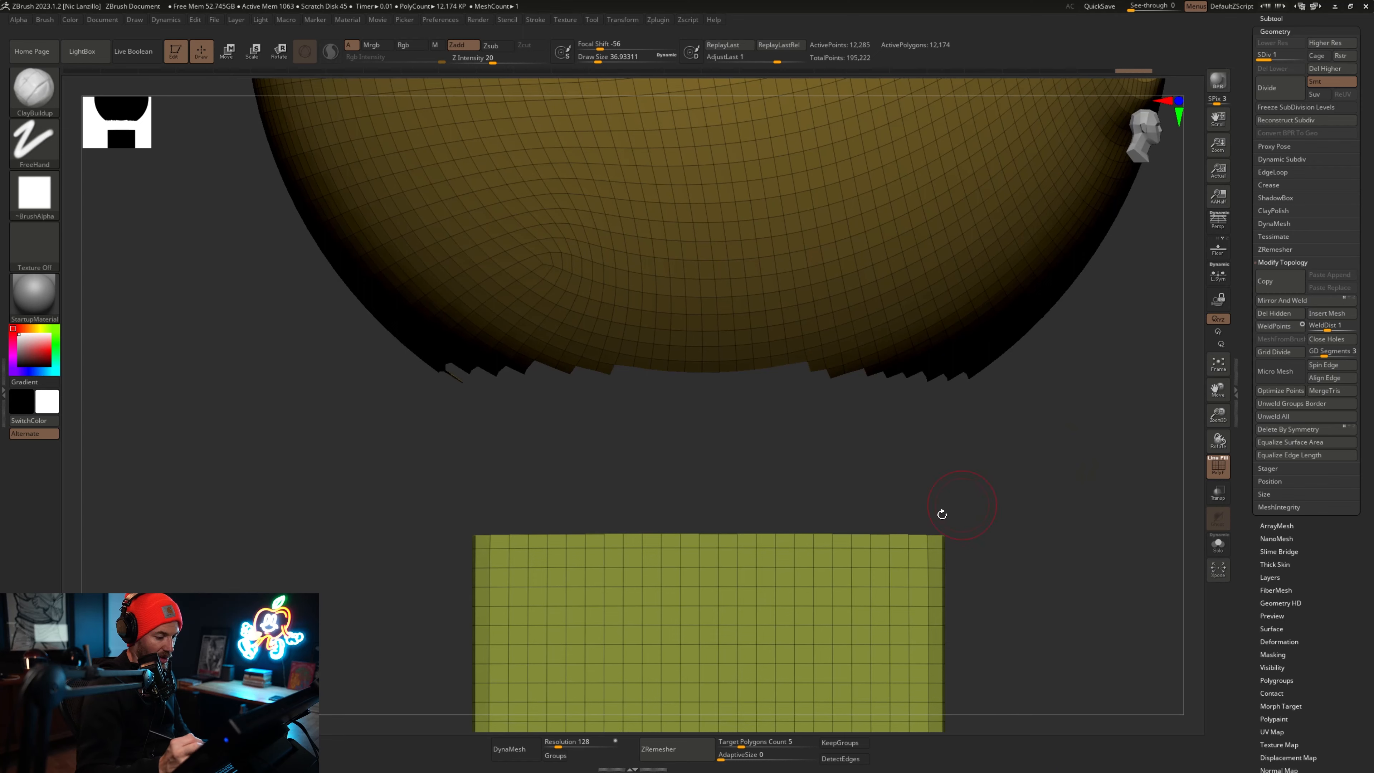
Switch to the ZModeler brush, set its edge action to Bridge with the Two Holes target, and try to bridge from the cube's upper hole.
key("b")
left_click(906, 513)
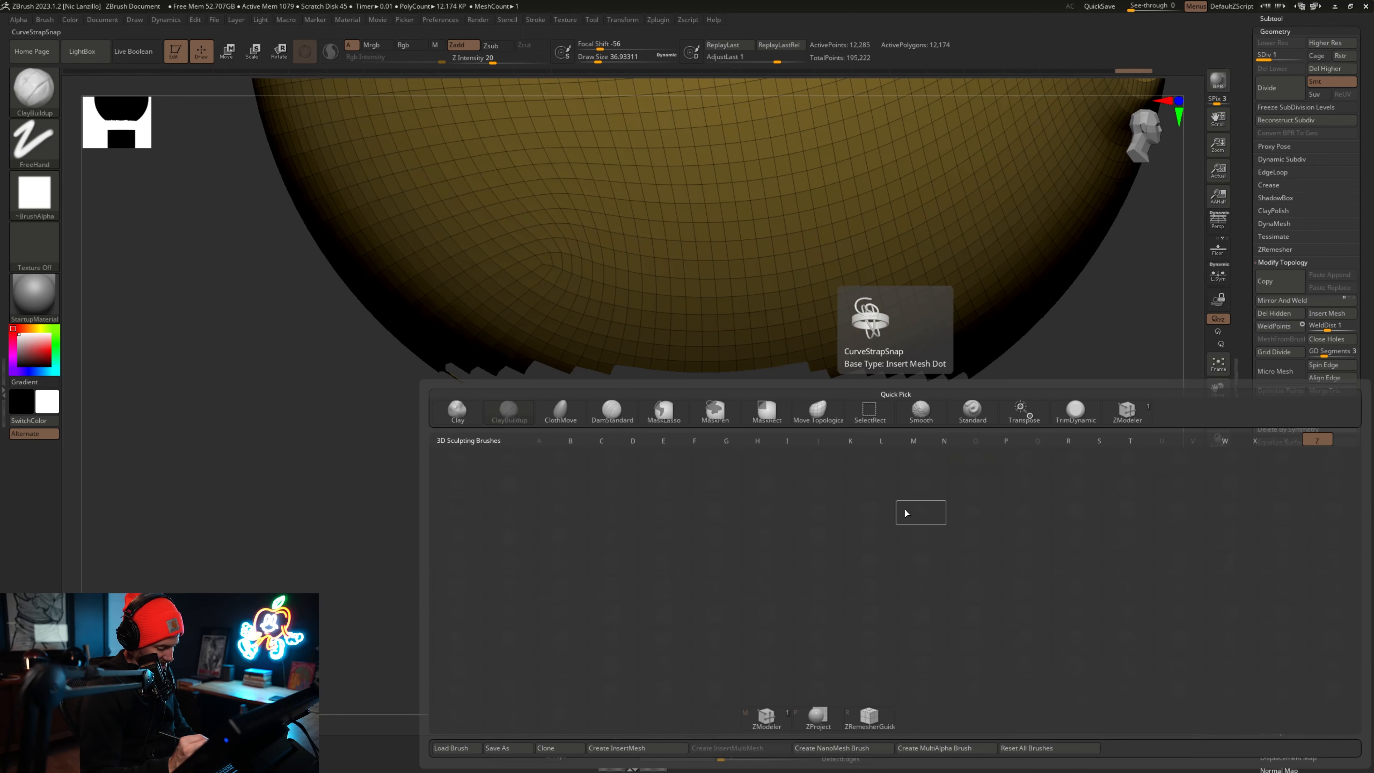
left_click_drag(960, 451, 950, 495)
left_click_drag(828, 421, 843, 384, "shift")
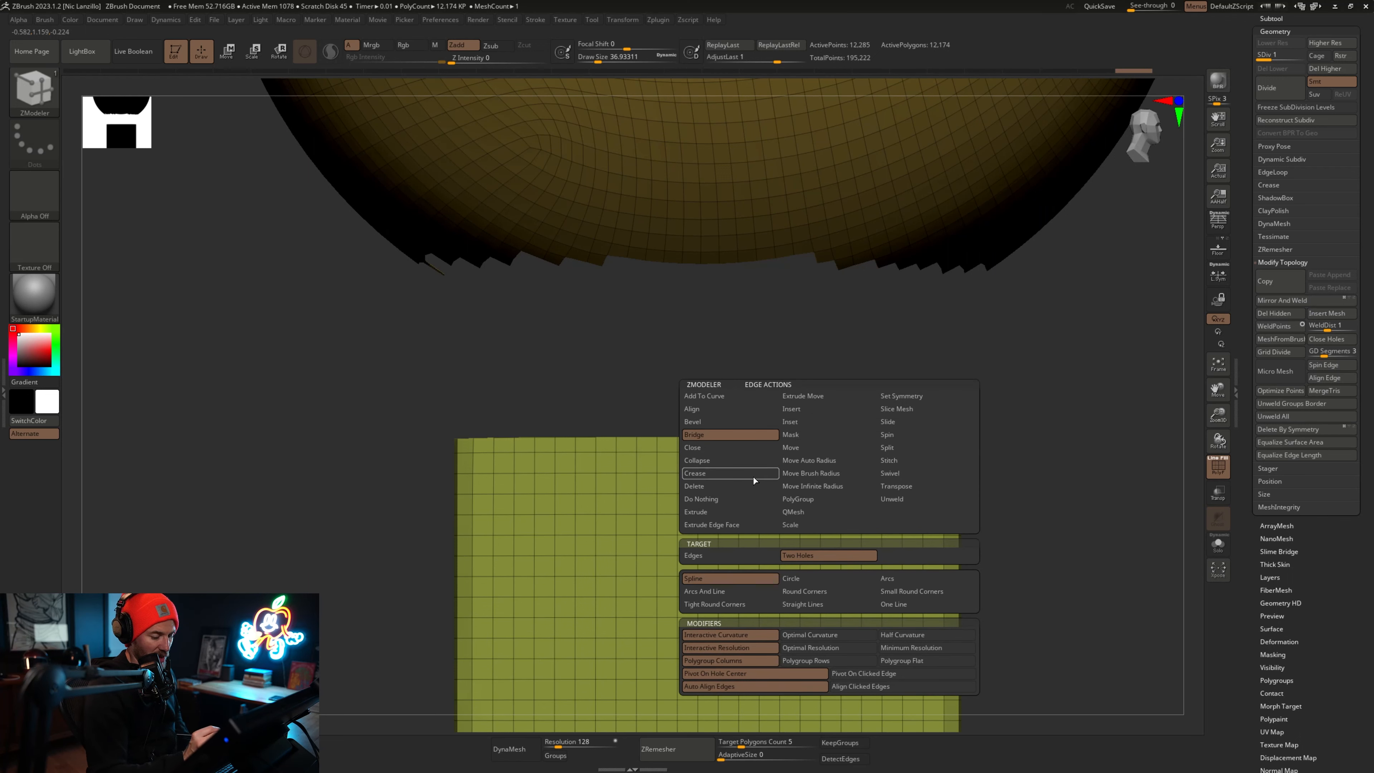
left_click(811, 556)
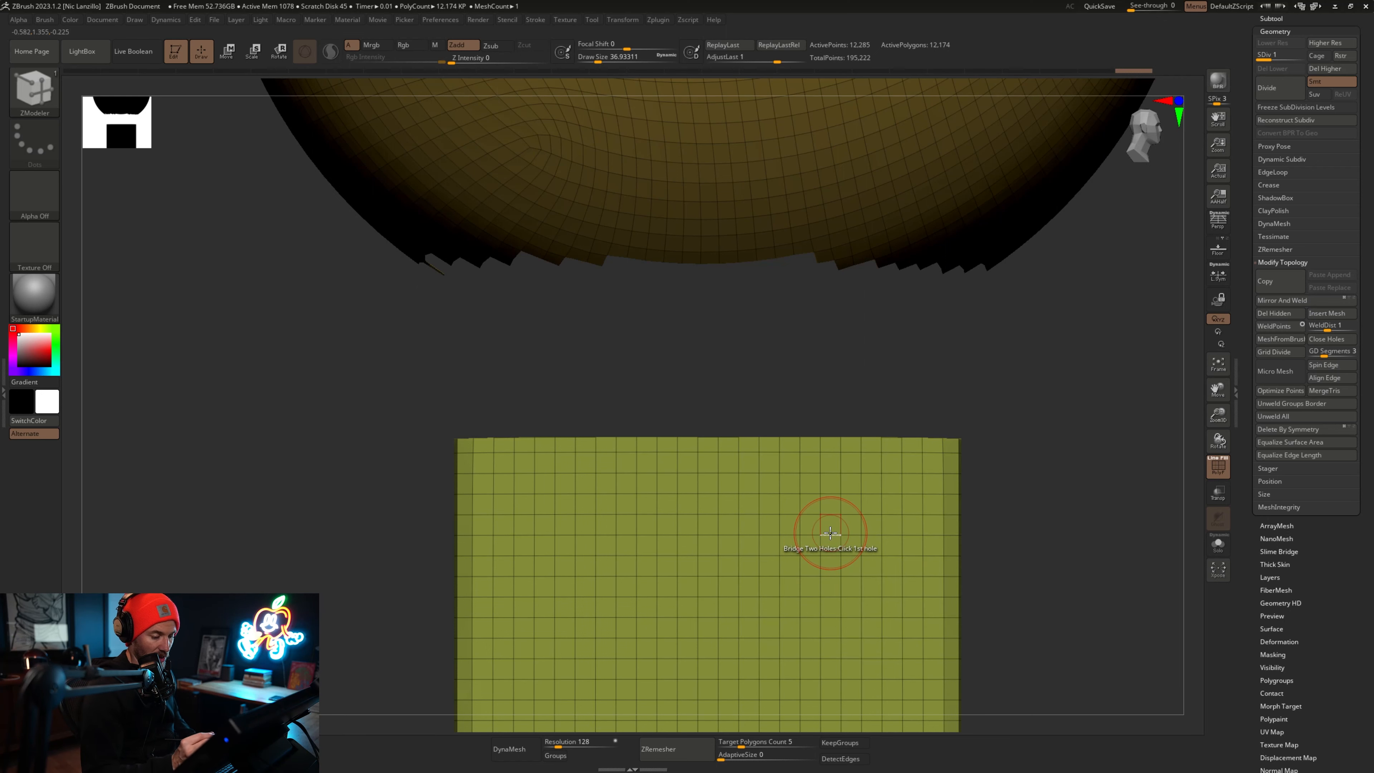
left_click(812, 437)
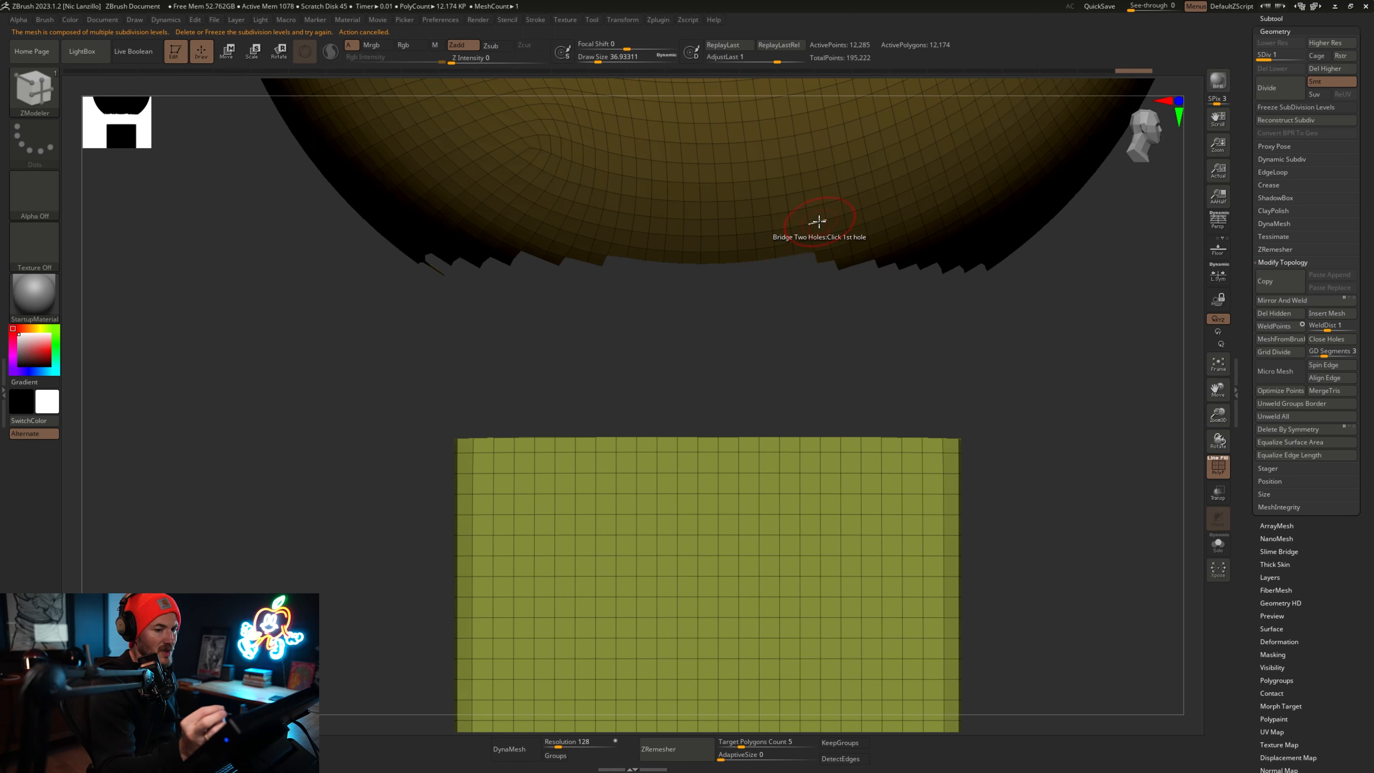
Turn on Freeze SubDivision Levels and bridge the cube's upper hole to the open hole under the sphere.
left_click(1296, 107)
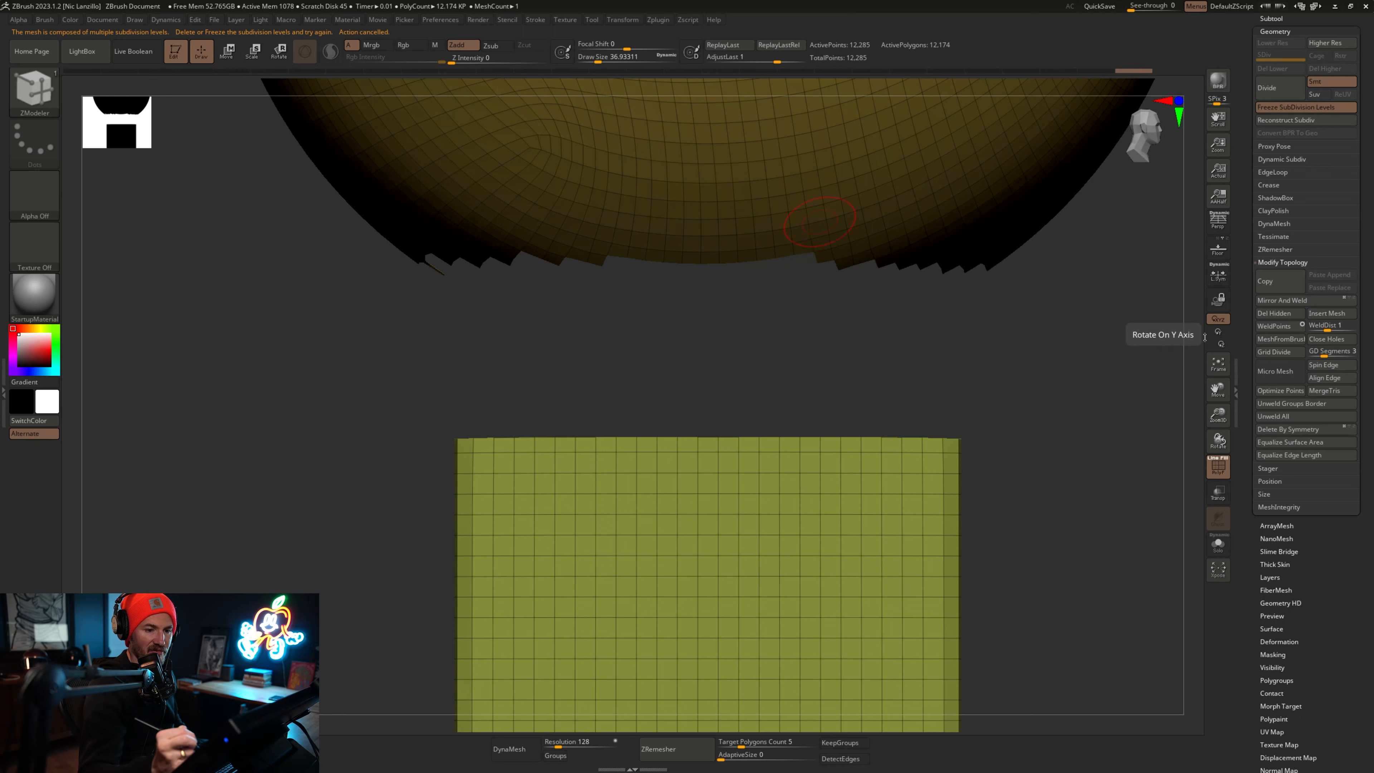
left_click(809, 436)
left_click(805, 254)
left_click_drag(1096, 518, 1079, 522)
left_click_drag(1189, 469, 1034, 556, "alt")
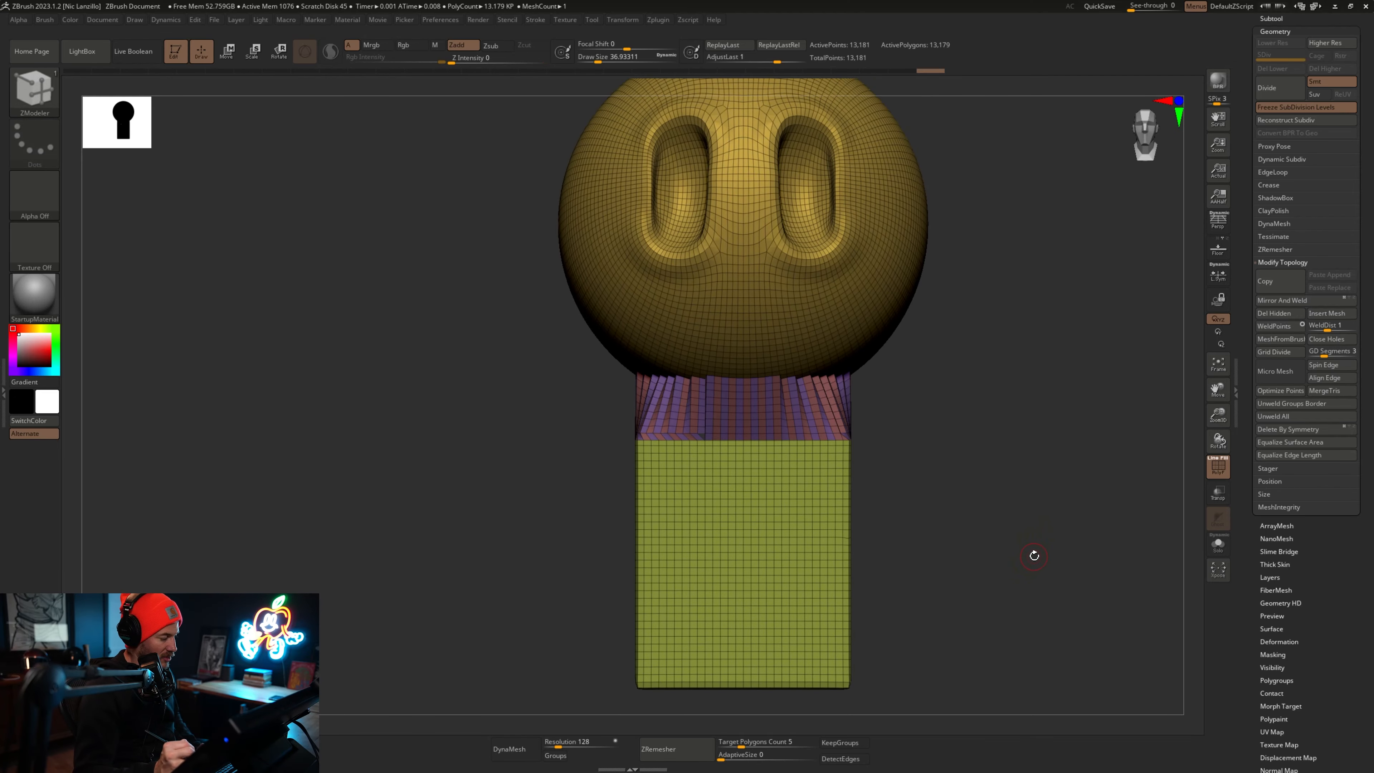
left_click_drag(1005, 492, 1023, 509)
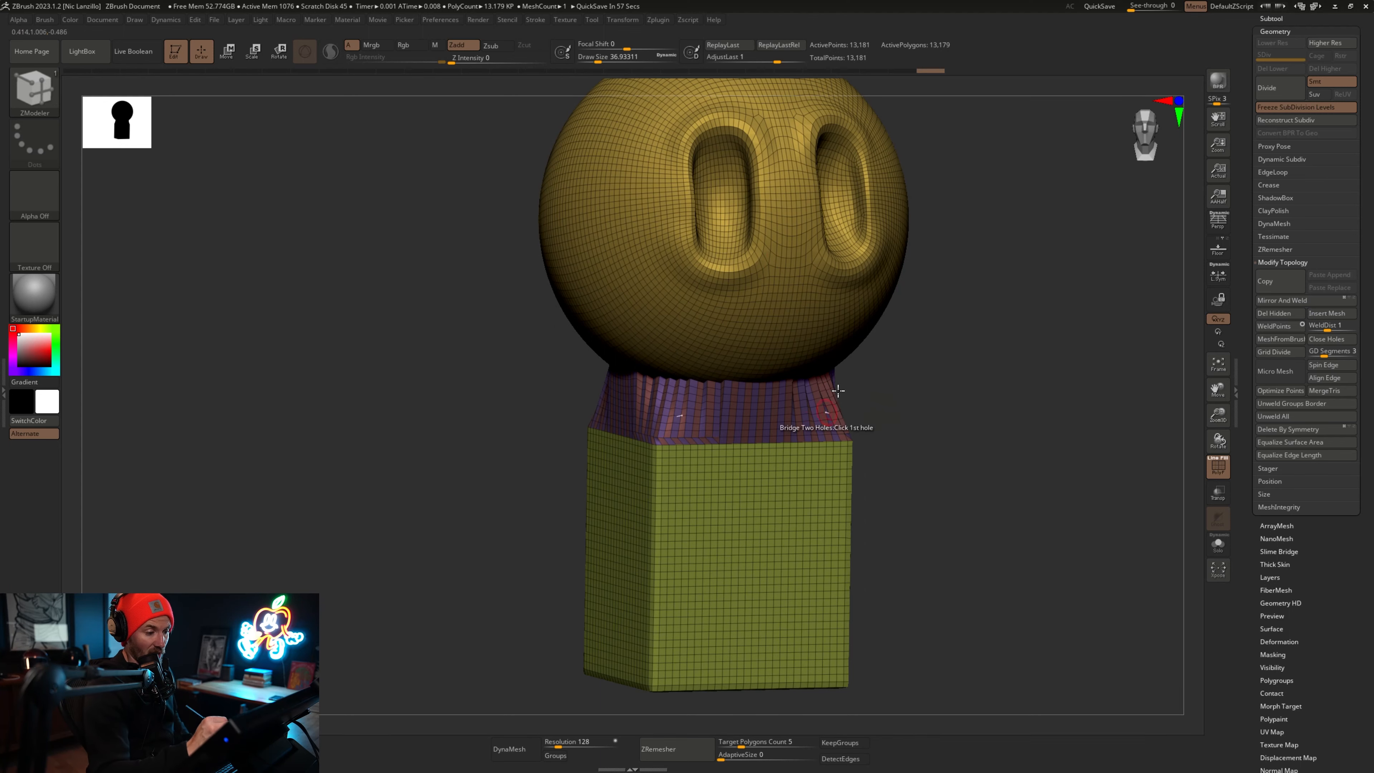
left_click_drag(976, 428, 988, 431, "shift")
left_click_drag(971, 528, 1043, 467)
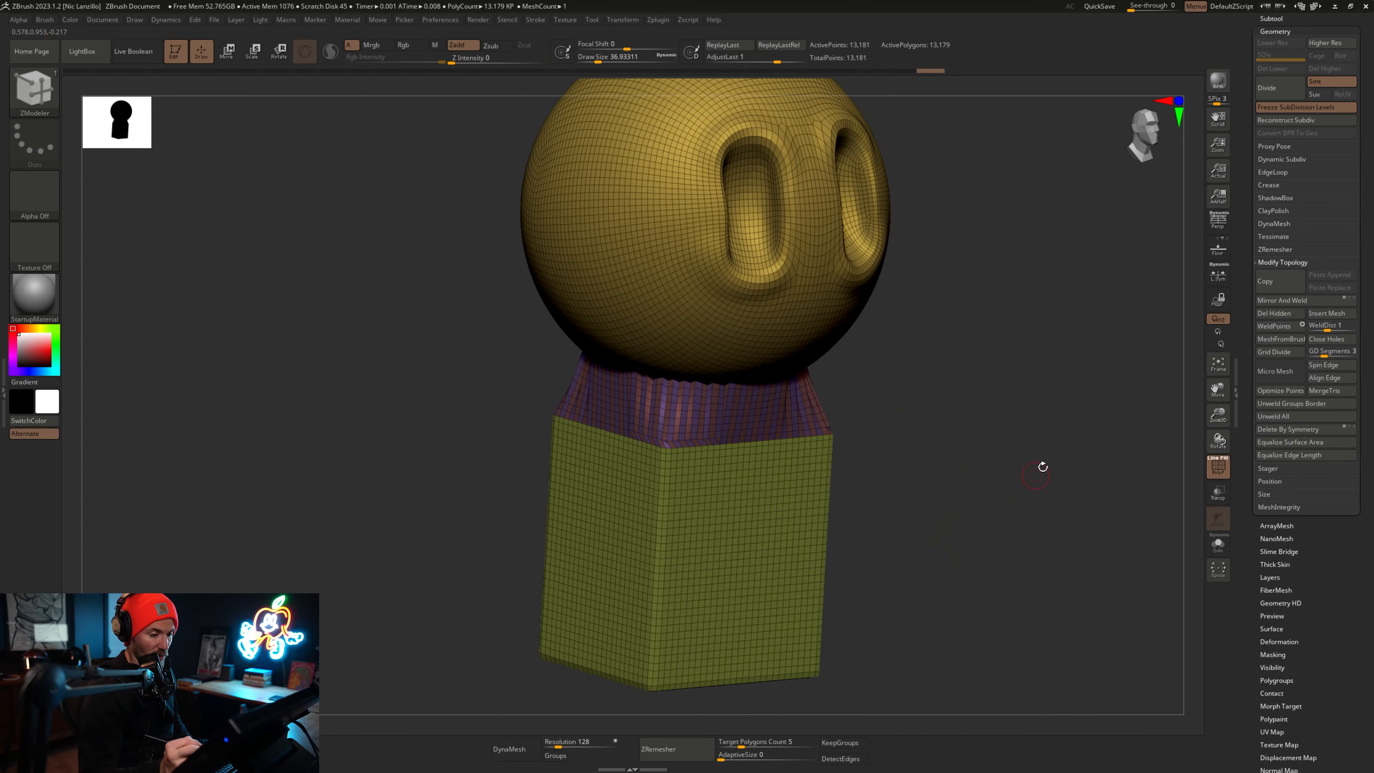
Turn off Freeze SubDivision Levels to restore the levels, and lower the bridged mesh to subdivision level 1.
left_click(1290, 107)
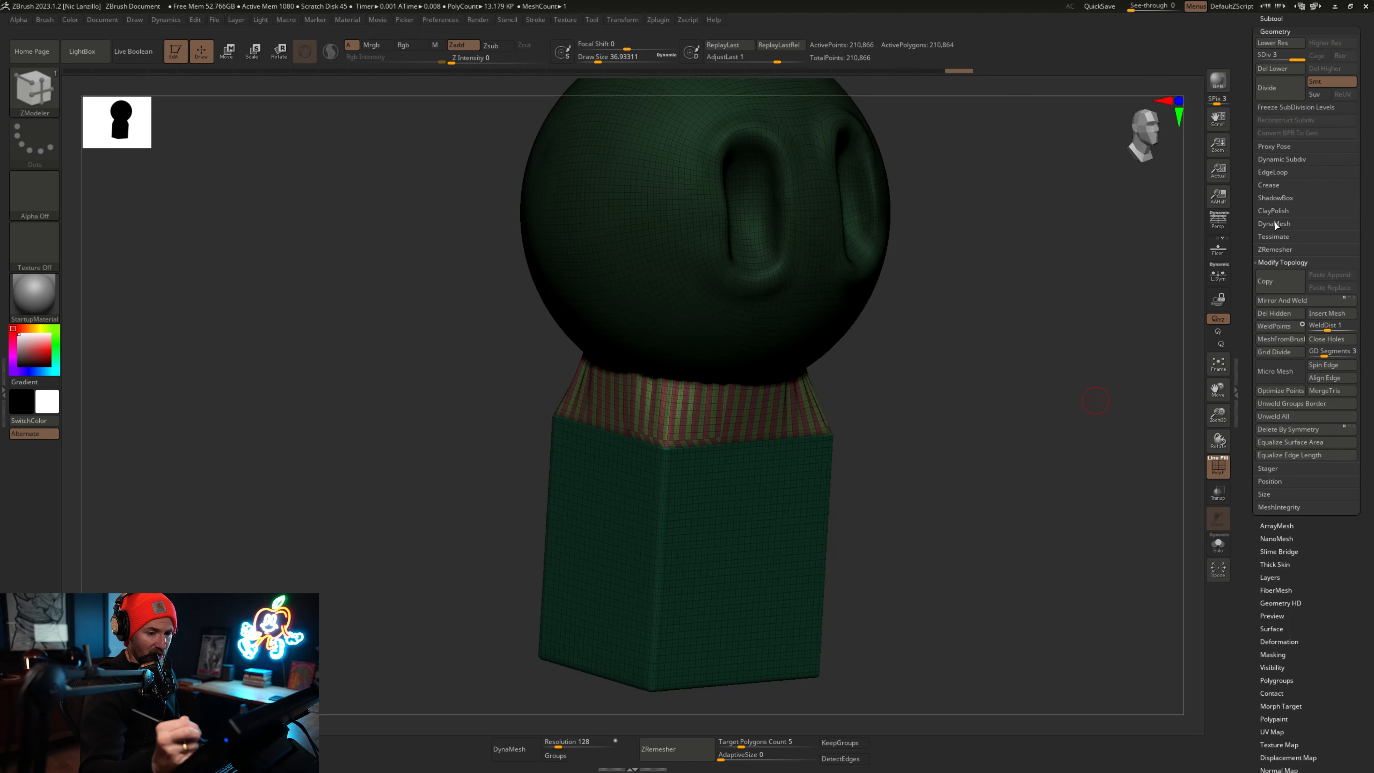
left_click_drag(964, 487, 1035, 569, "ctrl")
left_click_drag(1022, 525, 1126, 391, "shift")
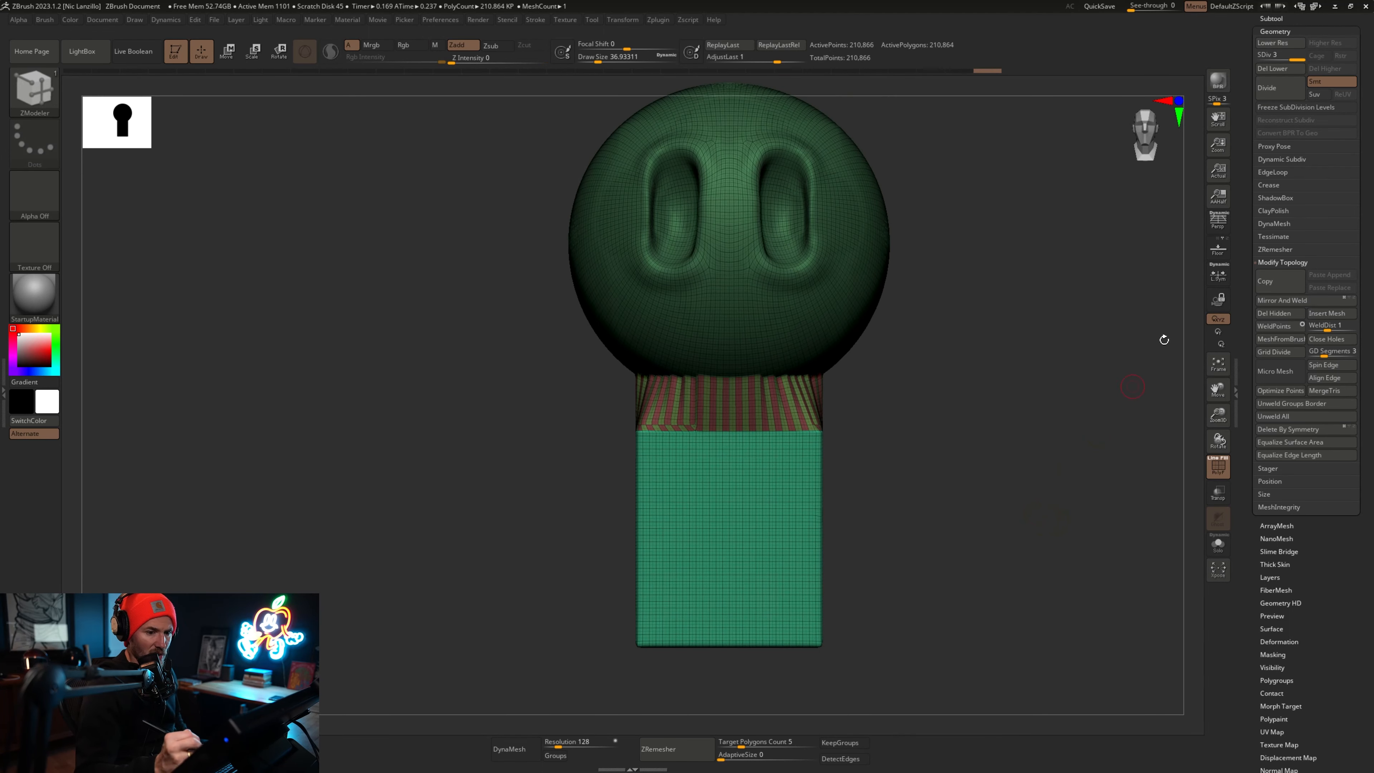
left_click_drag(973, 490, 1012, 456)
left_click_drag(1296, 59, 1255, 57)
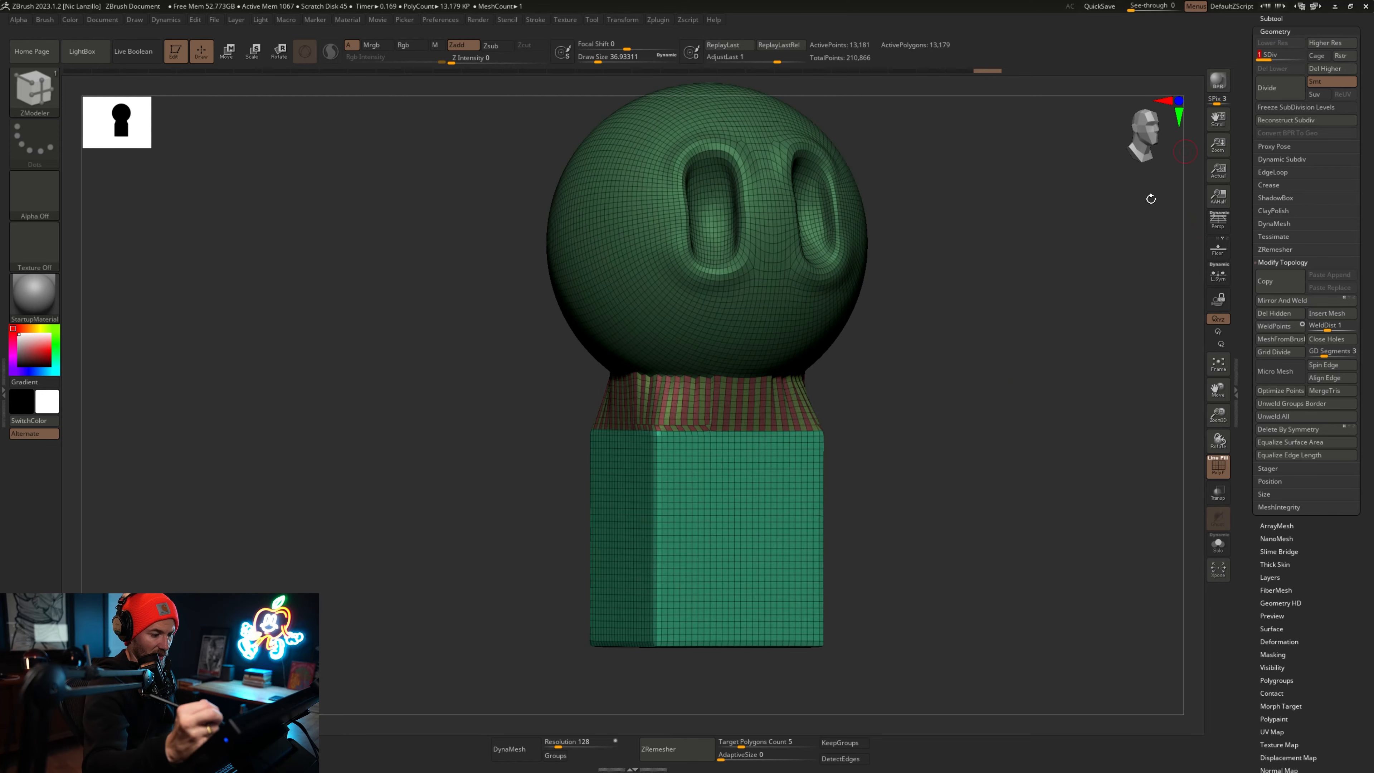
Isolate the bridge between sphere and cube, combine its faces into a single polygroup, and show the whole mesh again.
mouse_move(1114, 379)
left_mouse_down("alt")
mouse_move(1023, 526)
mouse_move(1081, 518)
left_mouse_up("alt")
key("shift+f")
key("shift+f")
key("b")
key("z")
key("m")
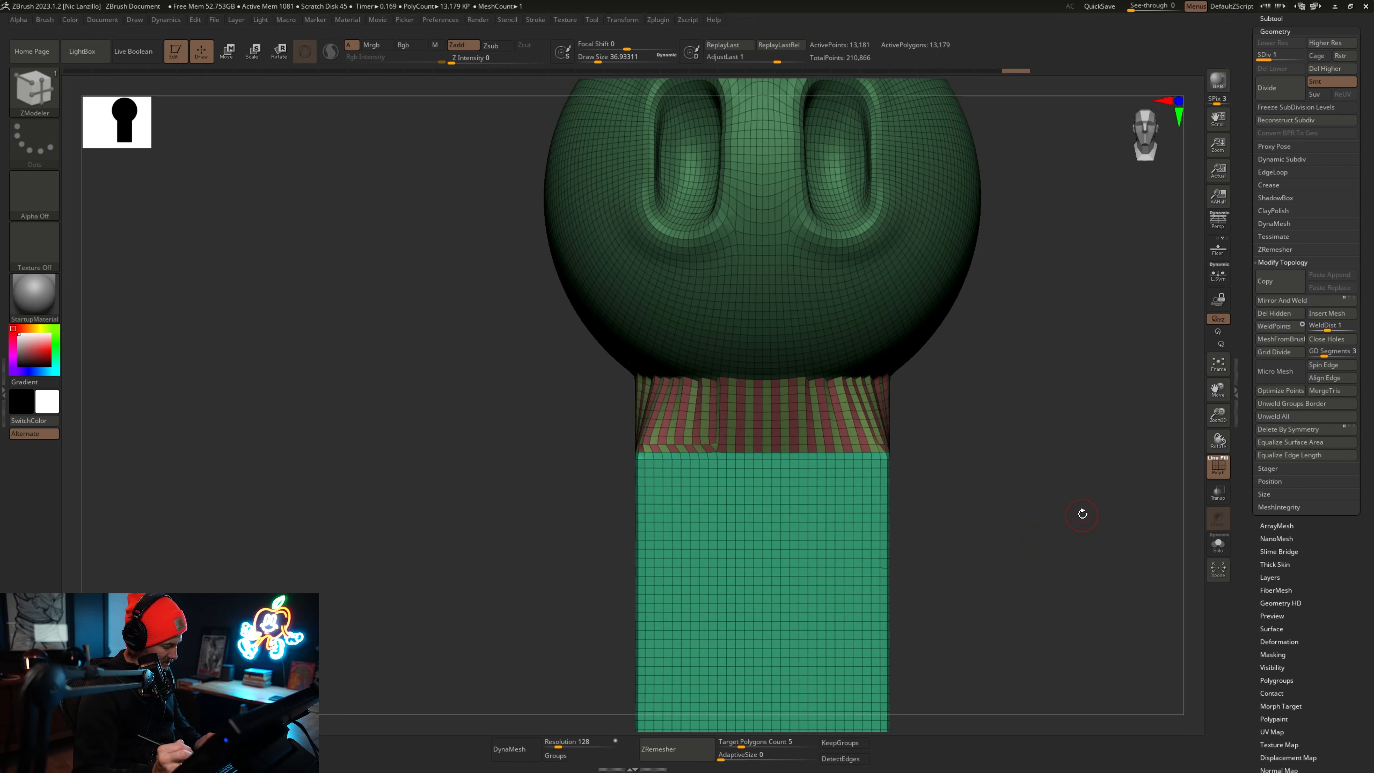
left_click(820, 411, "ctrl+shift")
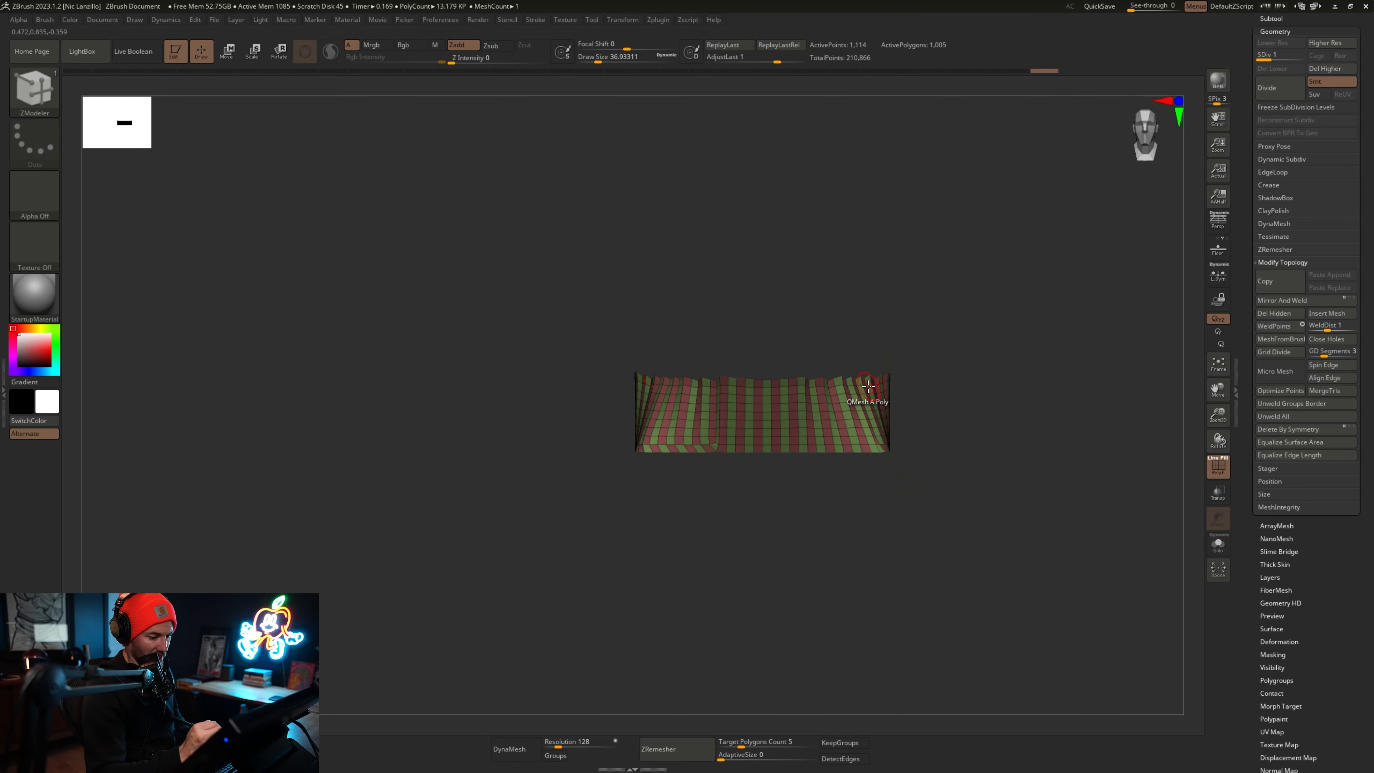
key("ctrl+w")
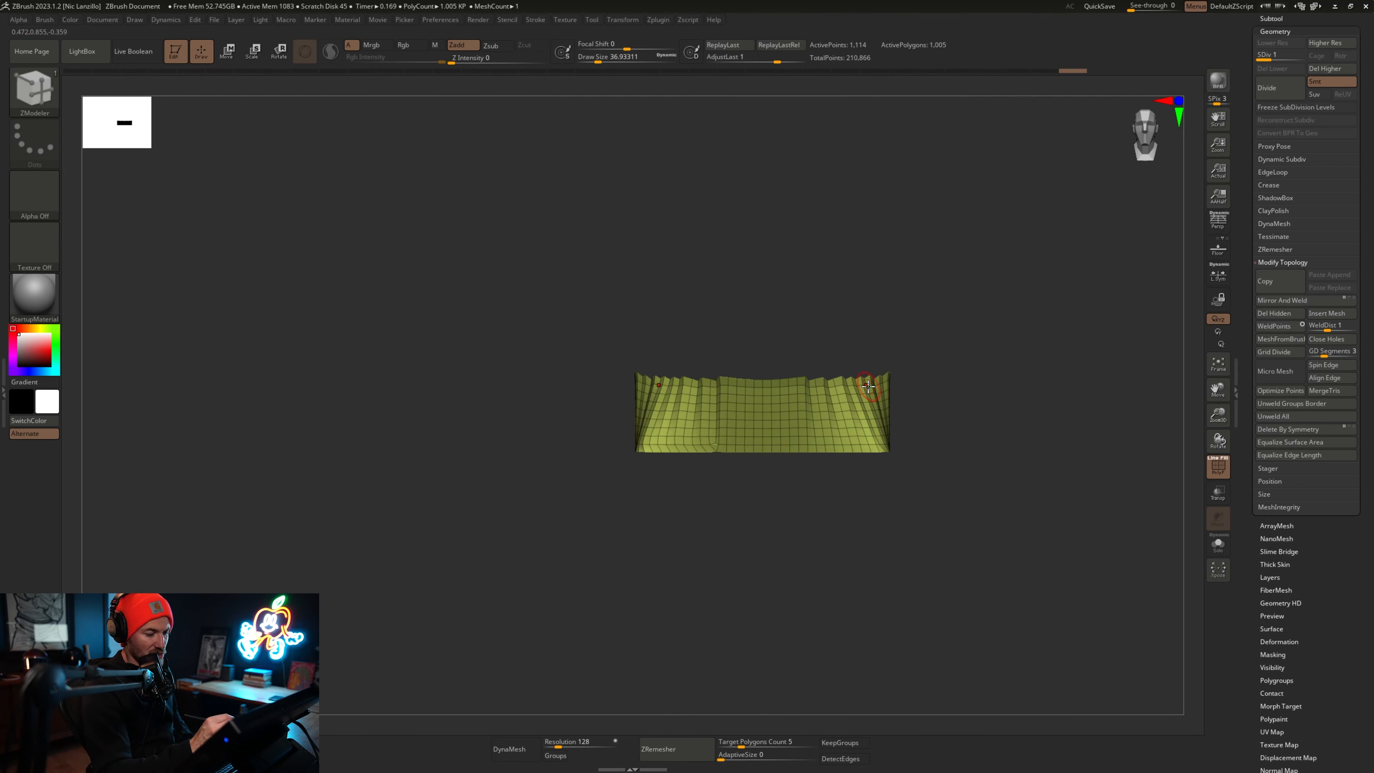
key("ctrl")
key("ctrl+w")
key("ctrl+w")
left_click(1029, 488, "ctrl+shift")
mouse_move(960, 507)
left_mouse_down()
mouse_move(1018, 515)
mouse_move(994, 512)
left_mouse_up()
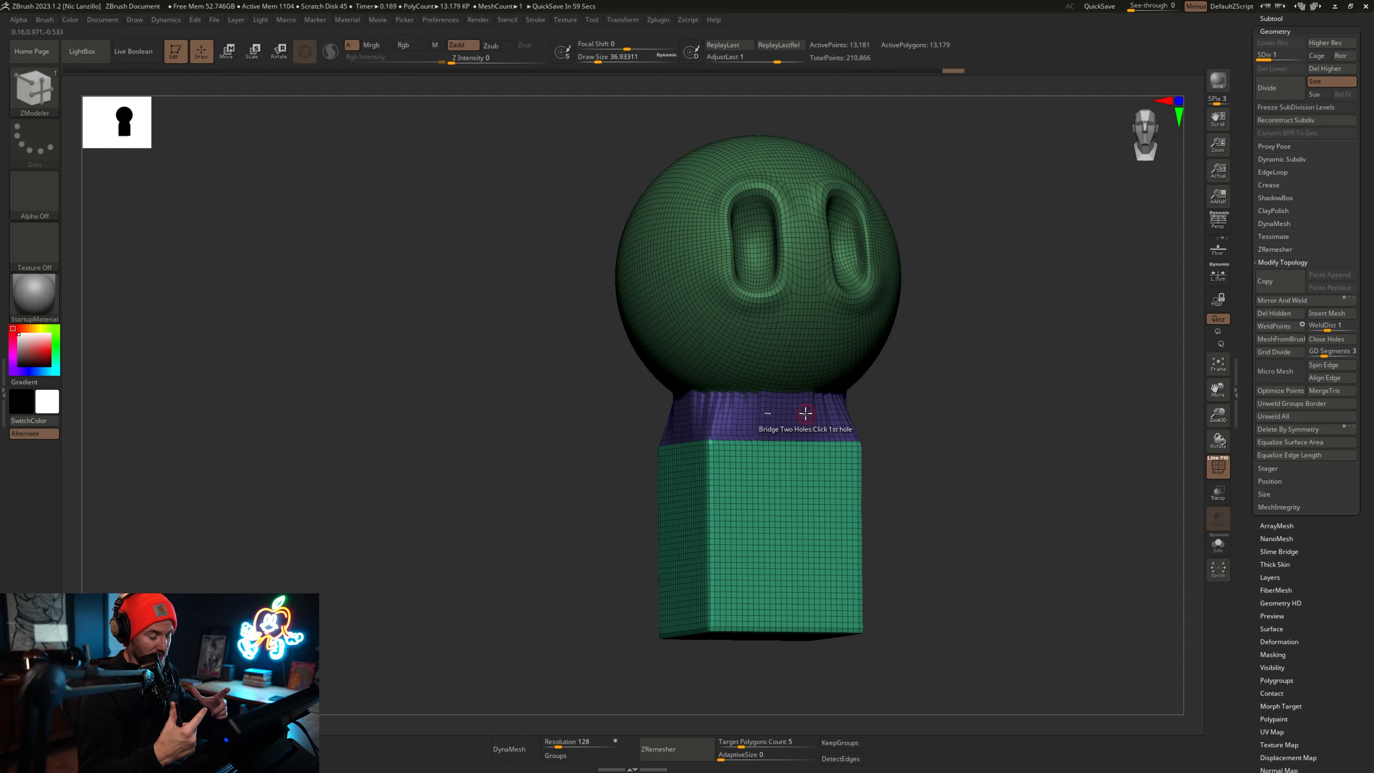
left_click_drag(982, 474, 988, 479, "shift")
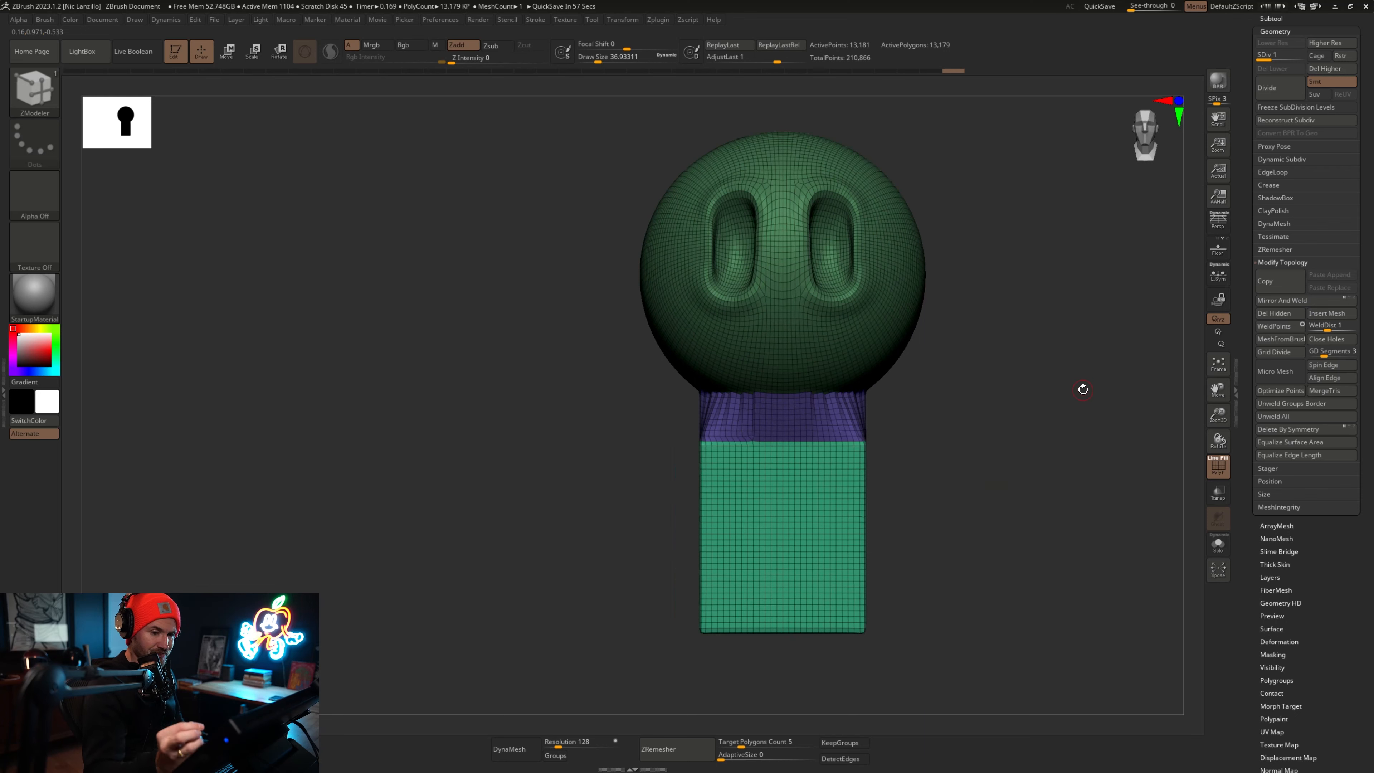
Duplicate the bridged subtool and select the duplicate.
left_click(1273, 19)
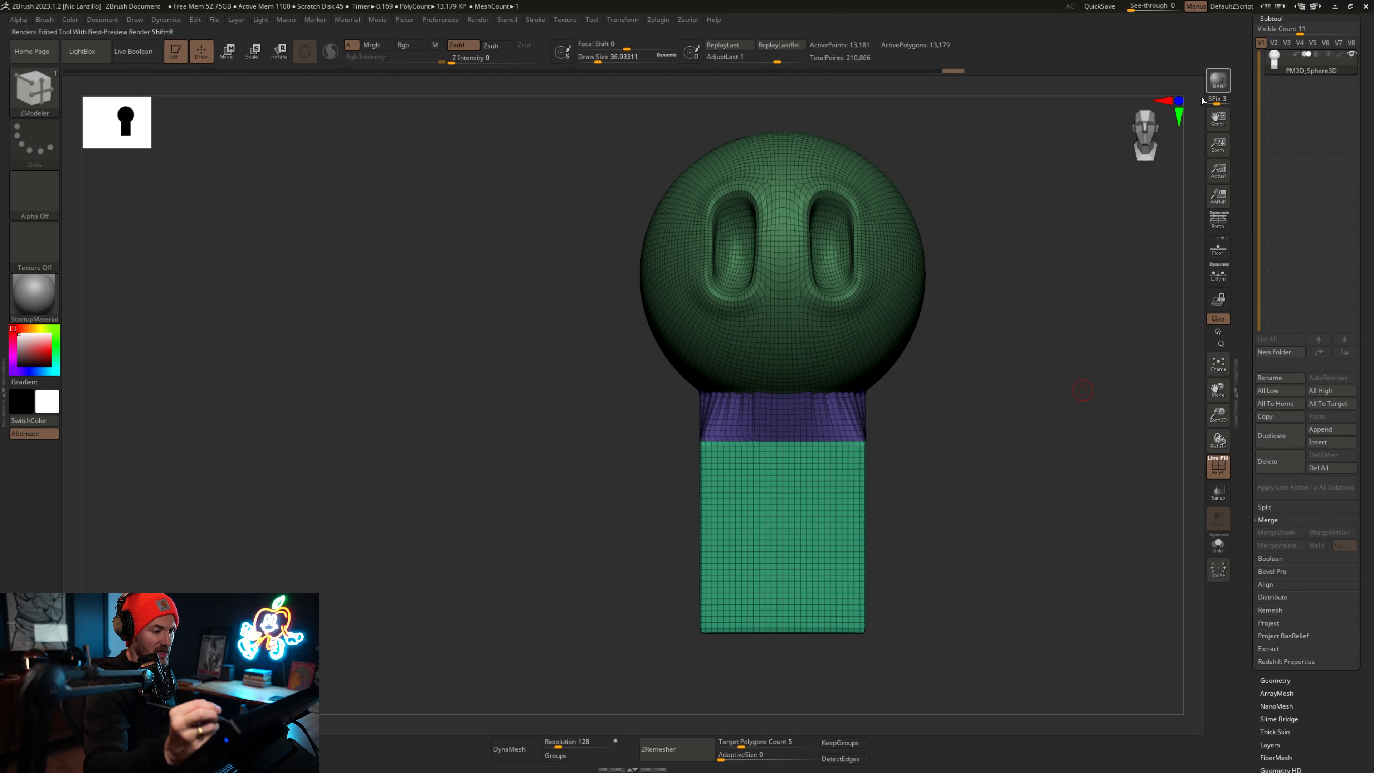
left_click_drag(1017, 476, 985, 509)
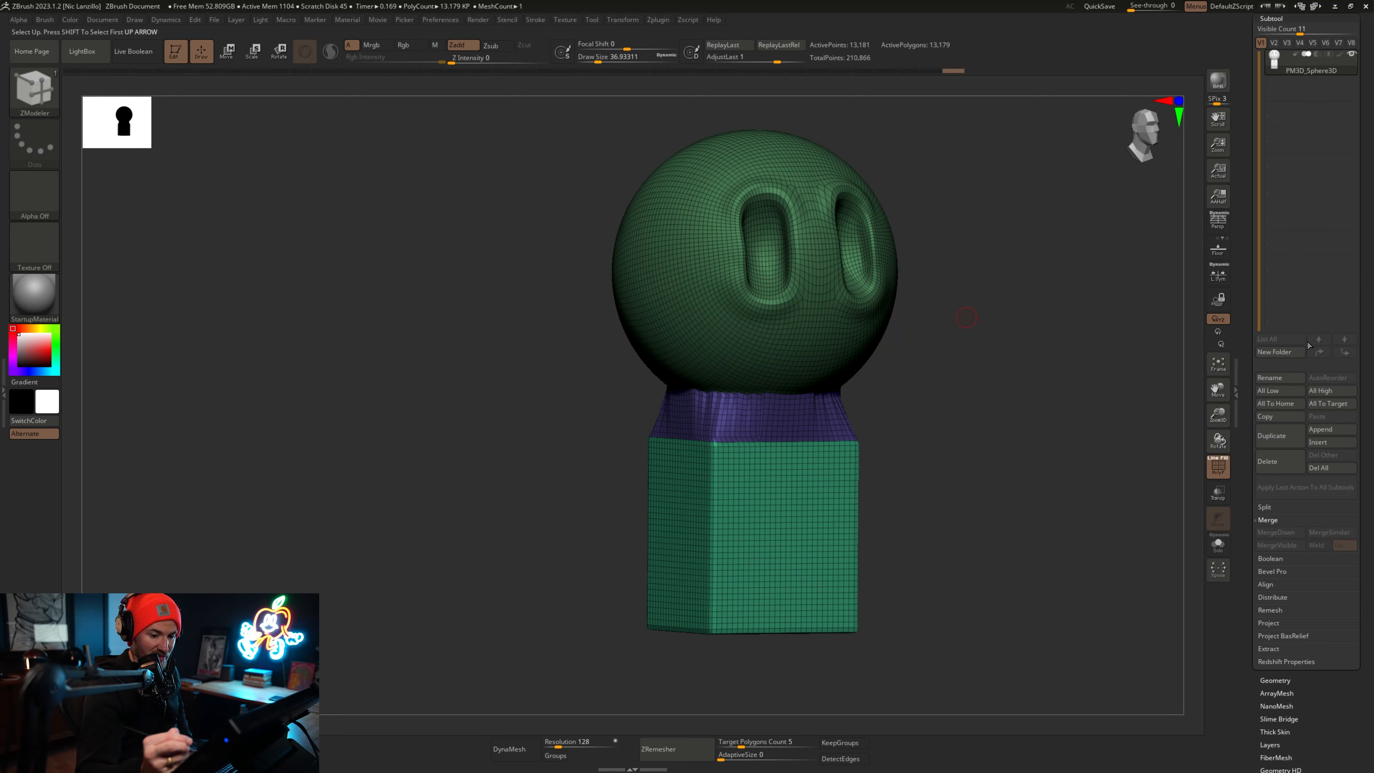
left_click(1274, 436)
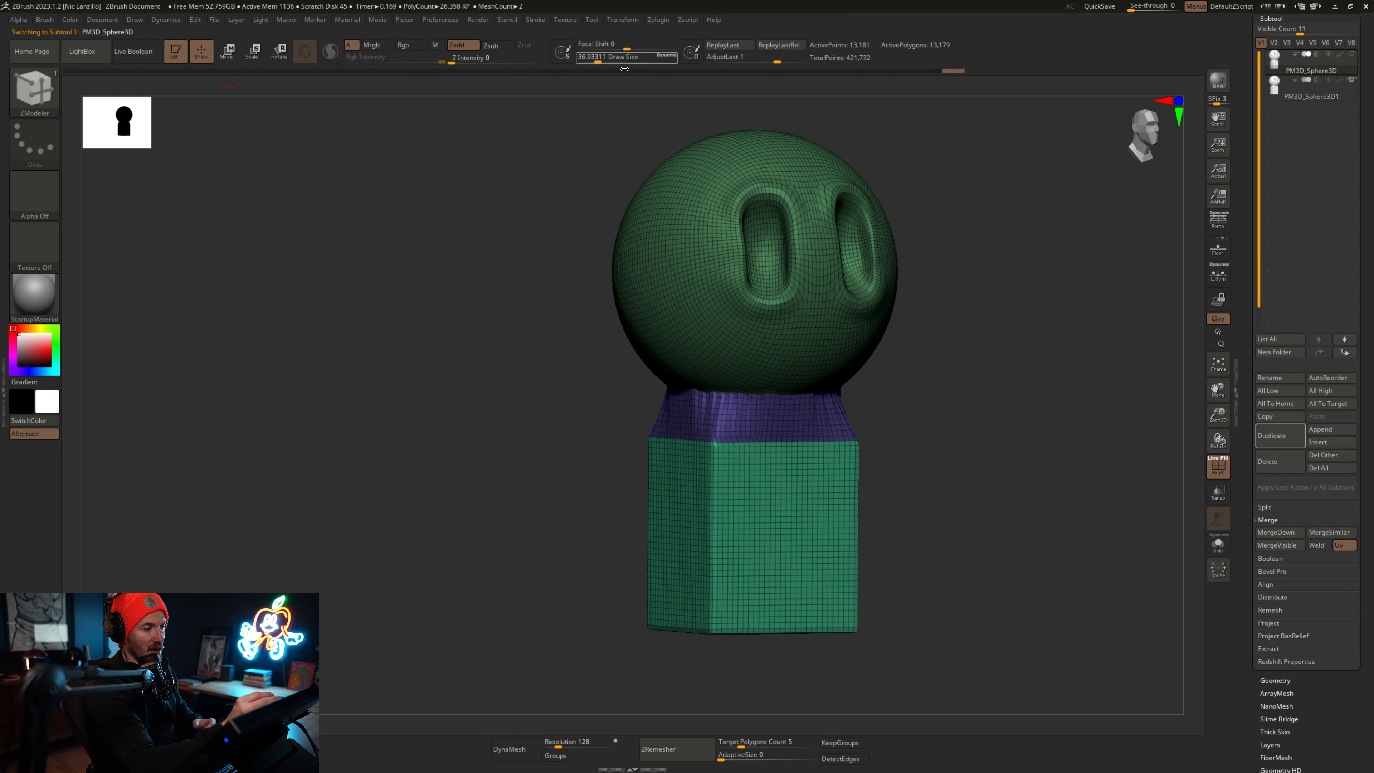
left_click(1285, 87)
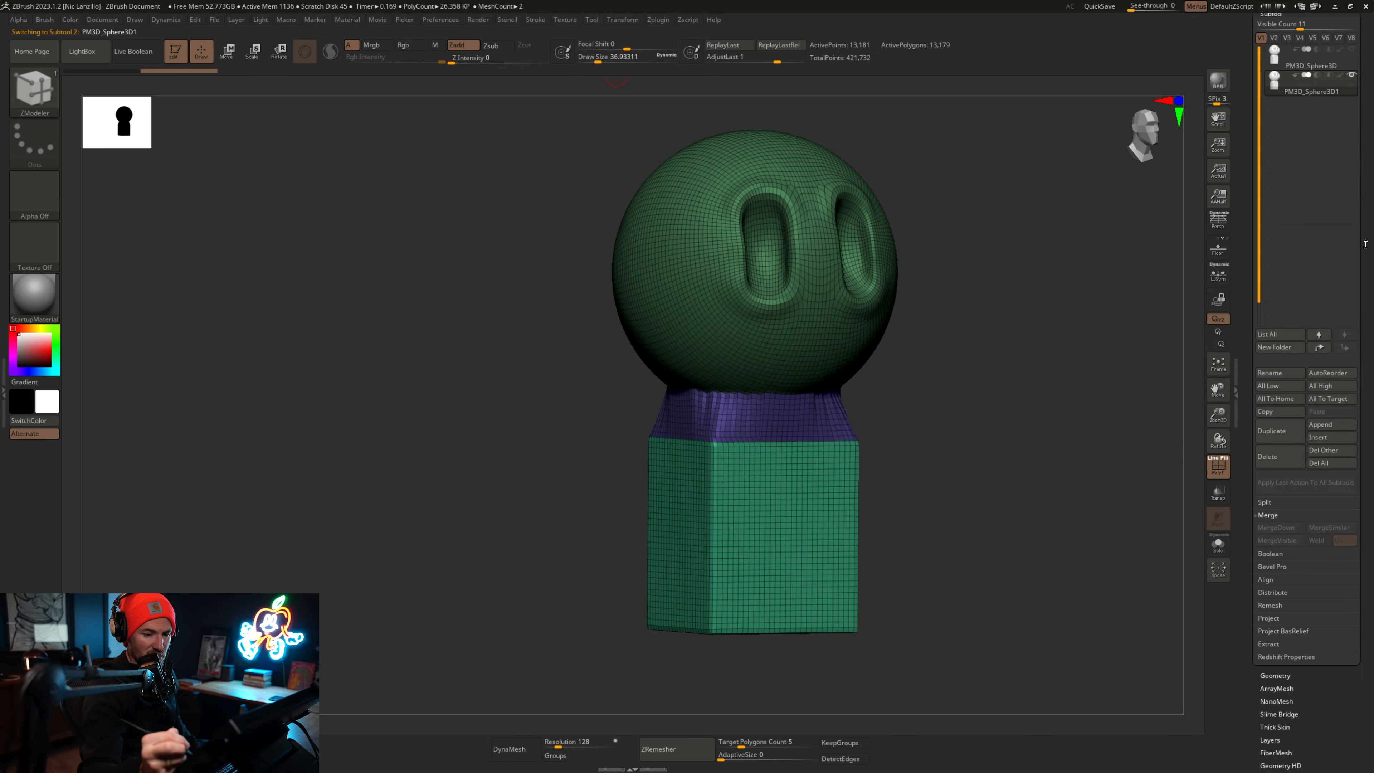
Remesh the duplicate with ZRemesher, with KeepGroups on and a Target Polygons Count of 5.
scroll(1334, 147, "down", 2)
left_click_drag(1031, 414, 1020, 485, "shift")
scroll(1345, 94, "up", 2)
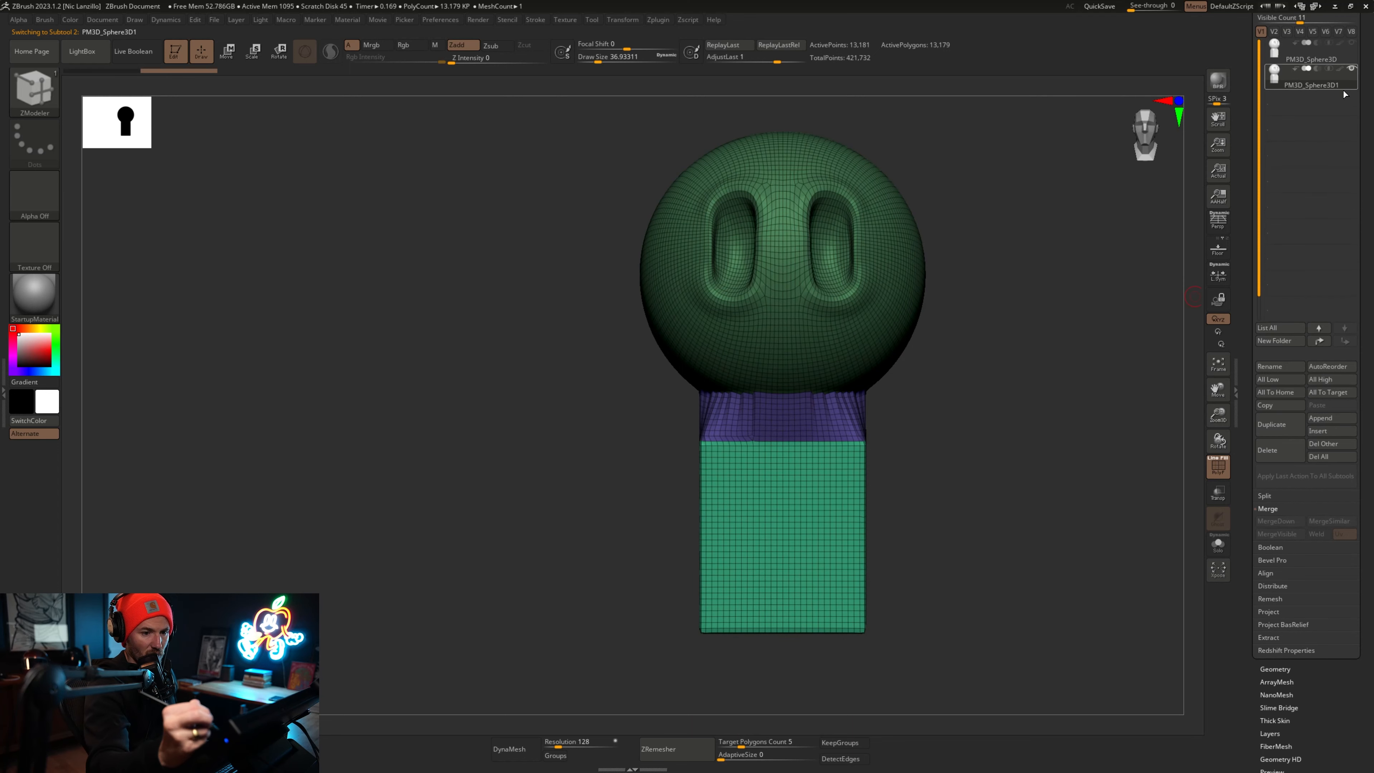
scroll(1359, 103, "down", 4)
left_click(1275, 600)
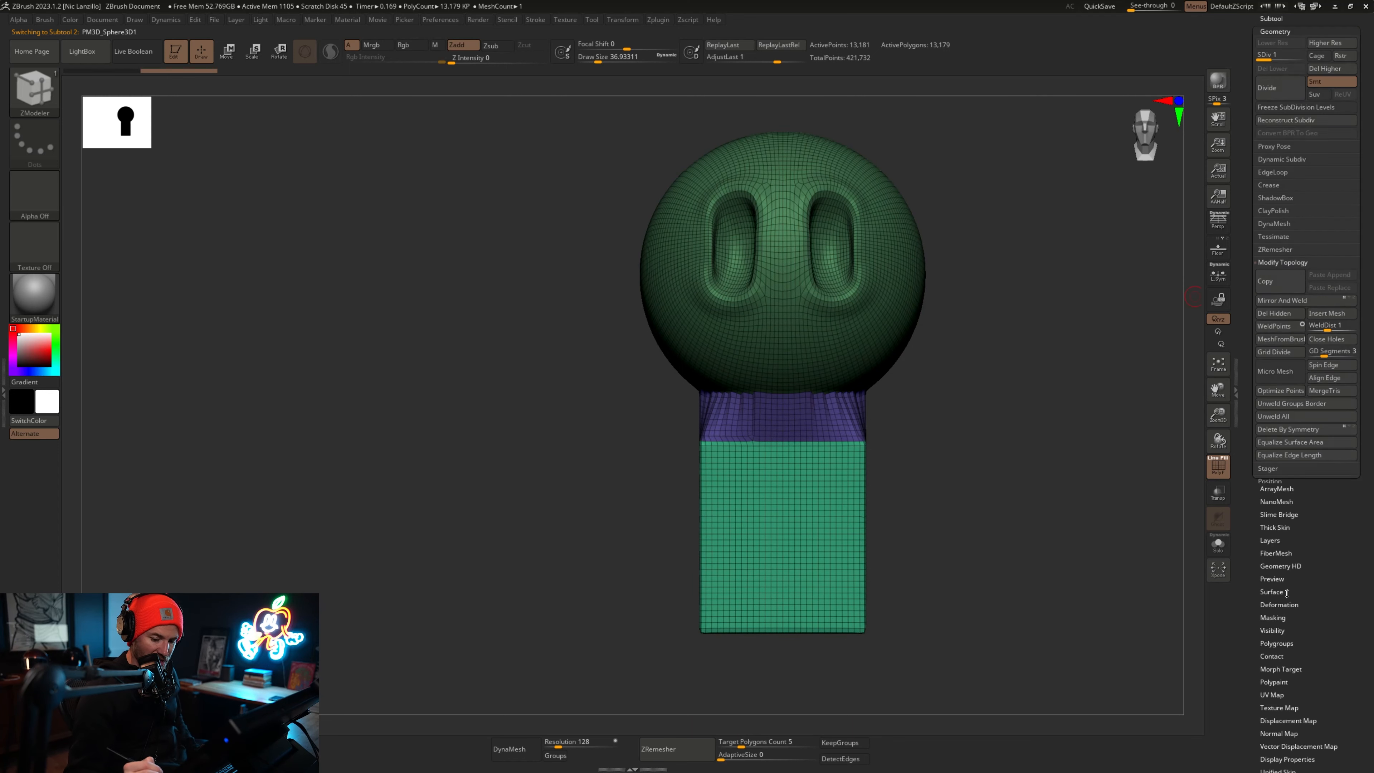
left_click_drag(1073, 542, 1187, 417)
left_click(1278, 264)
left_click(1276, 250)
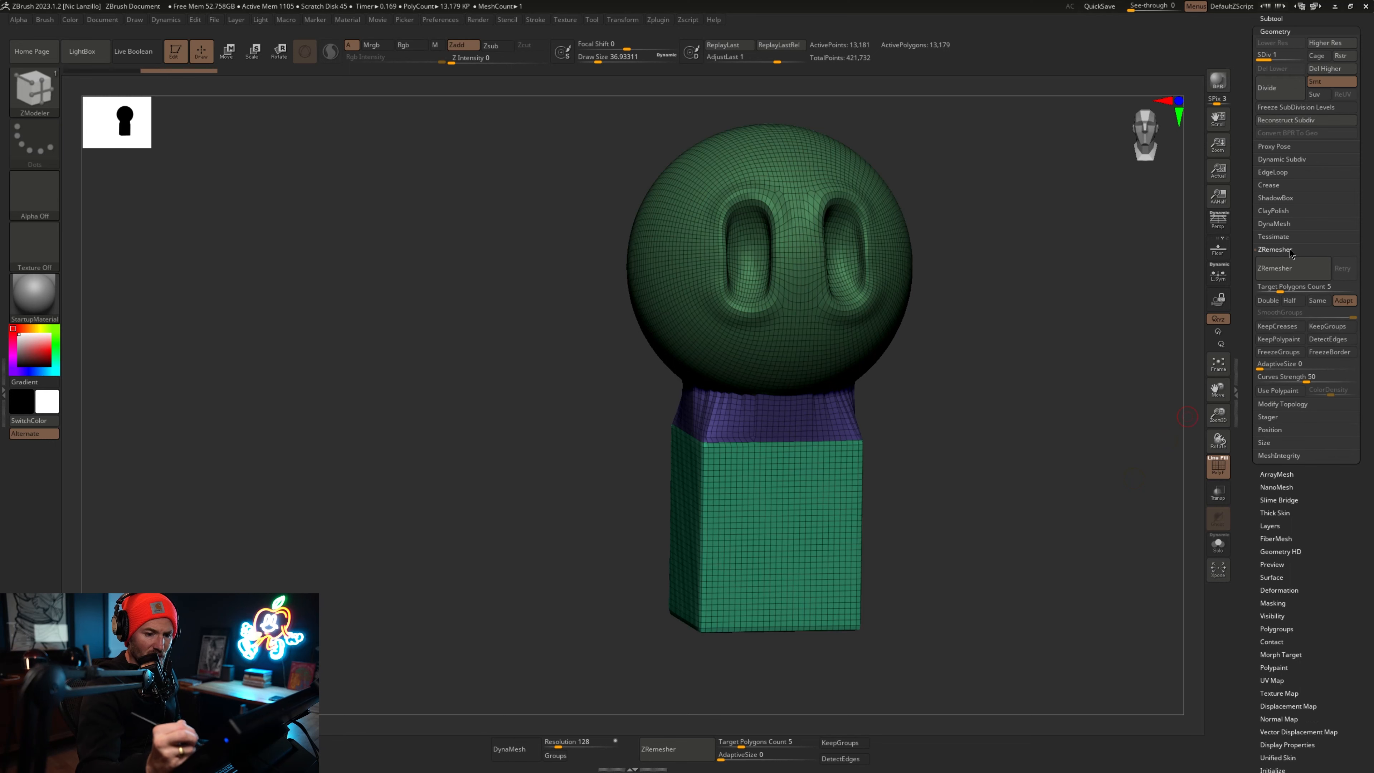
left_click_drag(1055, 569, 1202, 406)
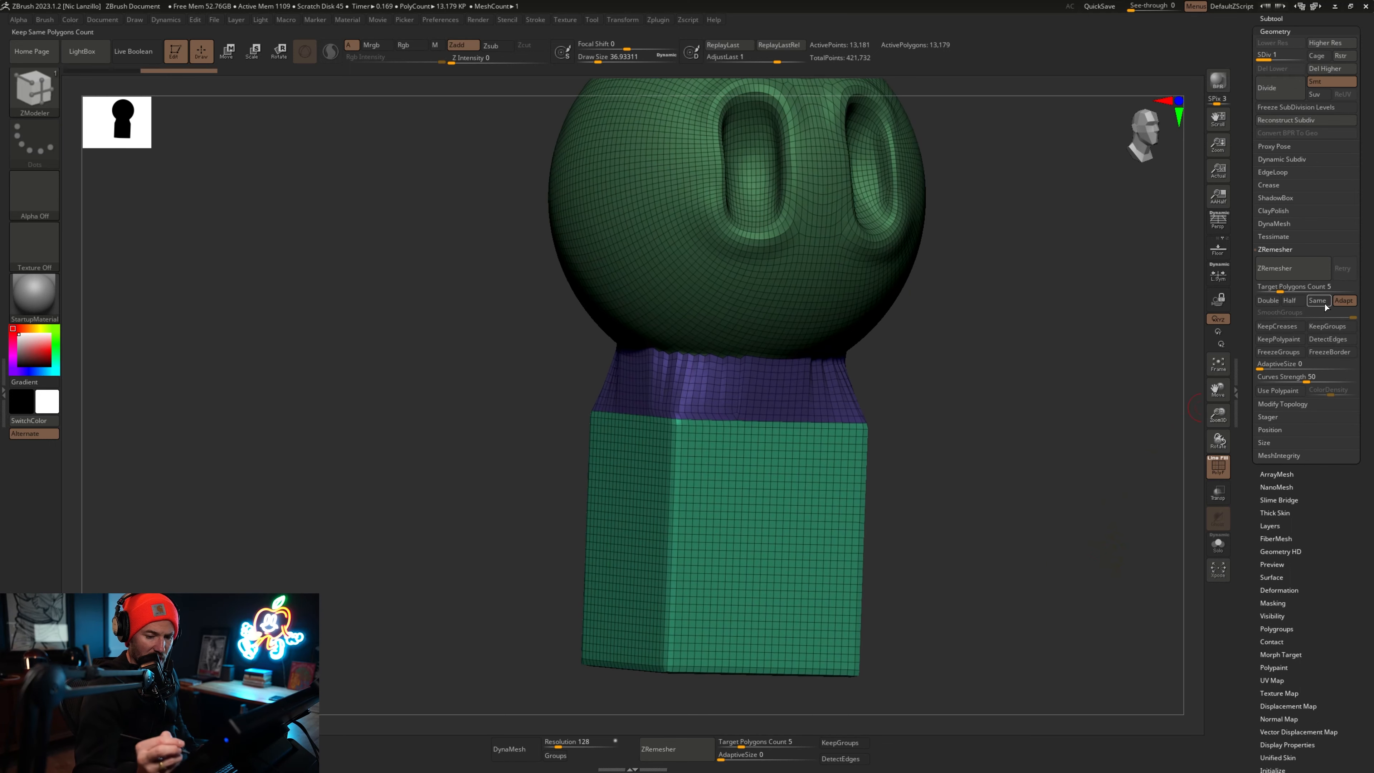
left_click(1326, 326)
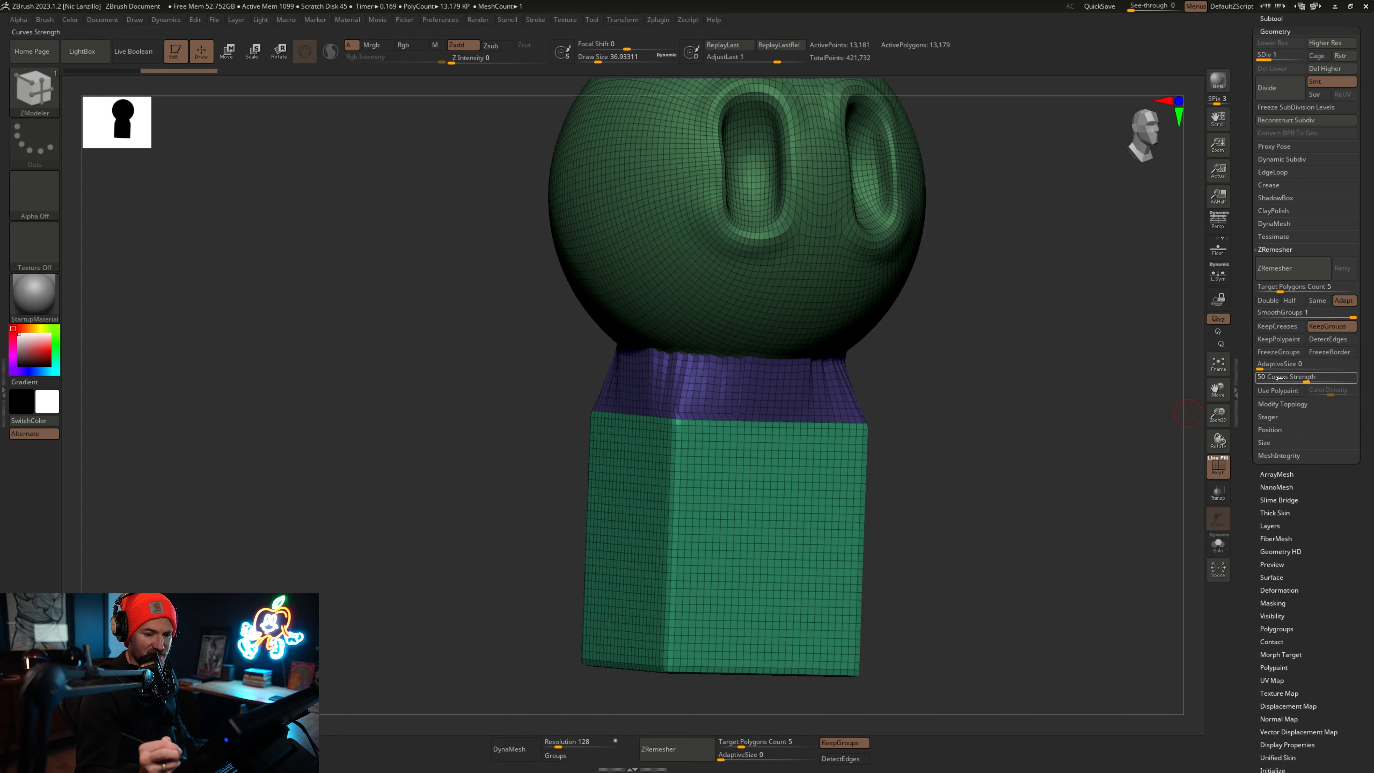
left_click(1312, 272)
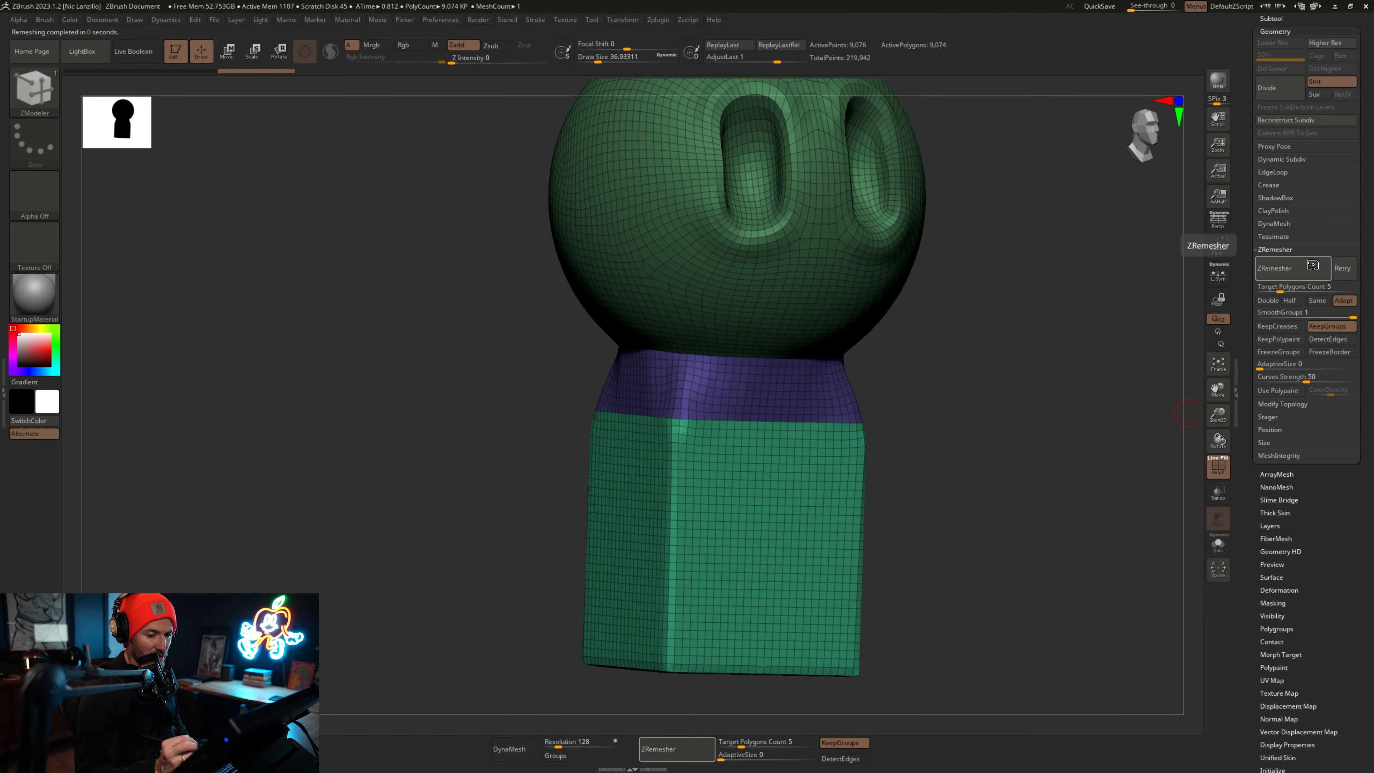
Select and show the original subtool, and move it sideways so it stands beside the remeshed duplicate.
left_click_drag(1036, 528, 925, 470, "shift")
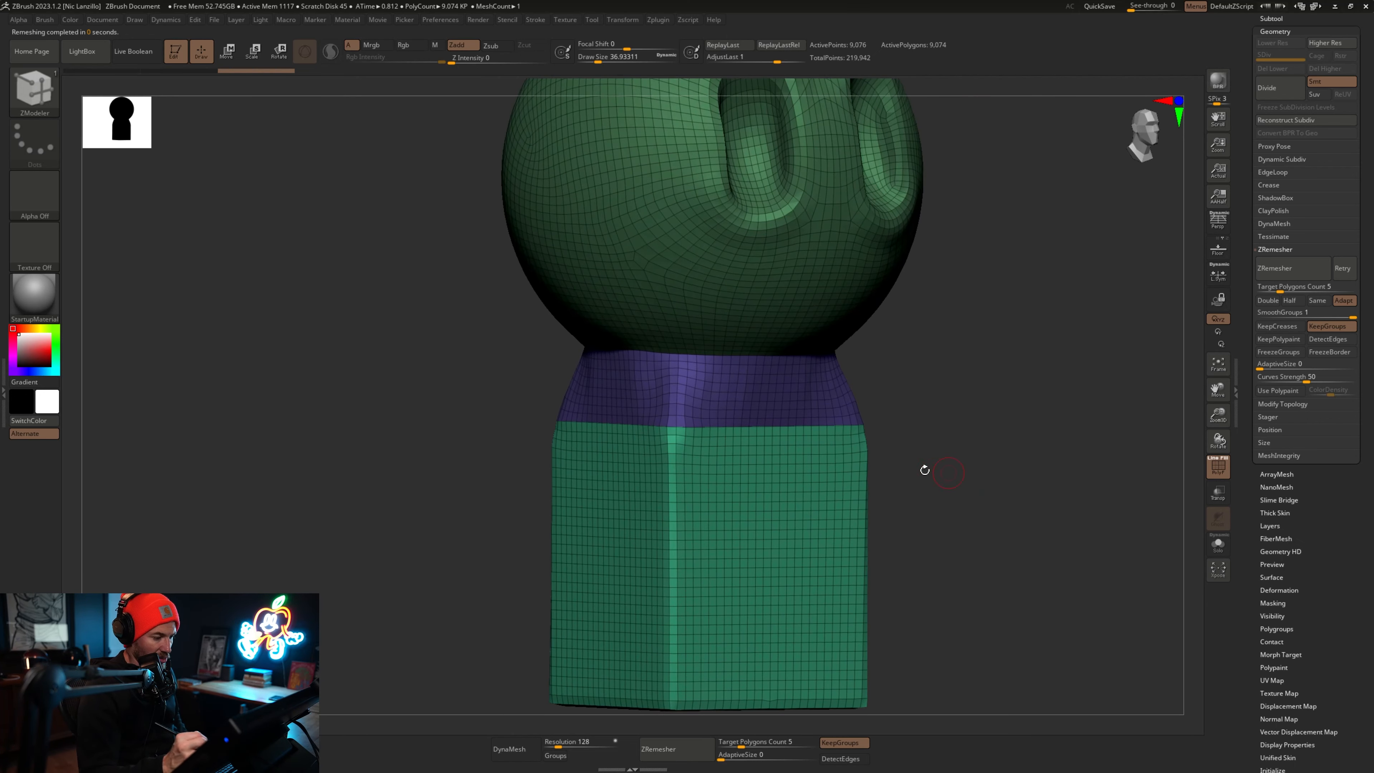
left_click_drag(1113, 491, 1036, 417, "shift")
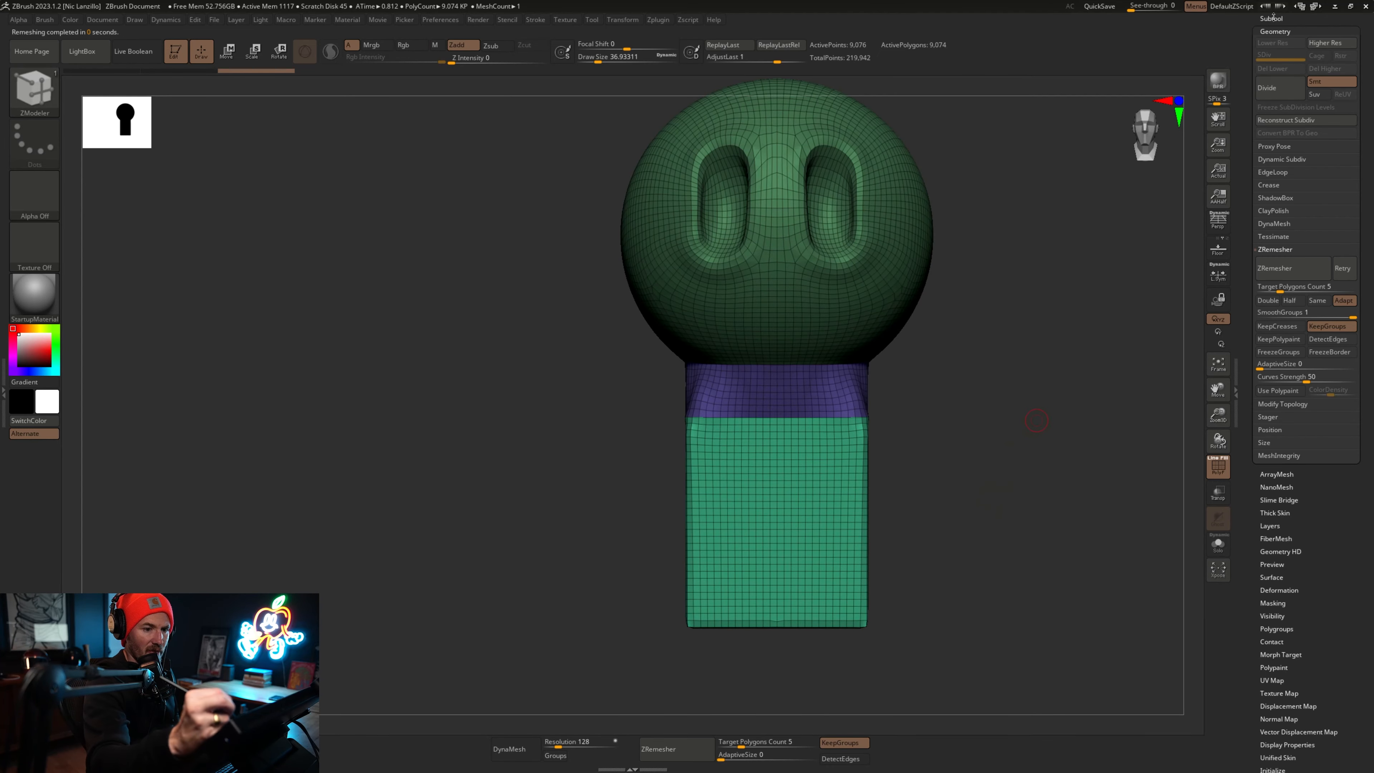
left_click(1271, 18)
left_click(1351, 54)
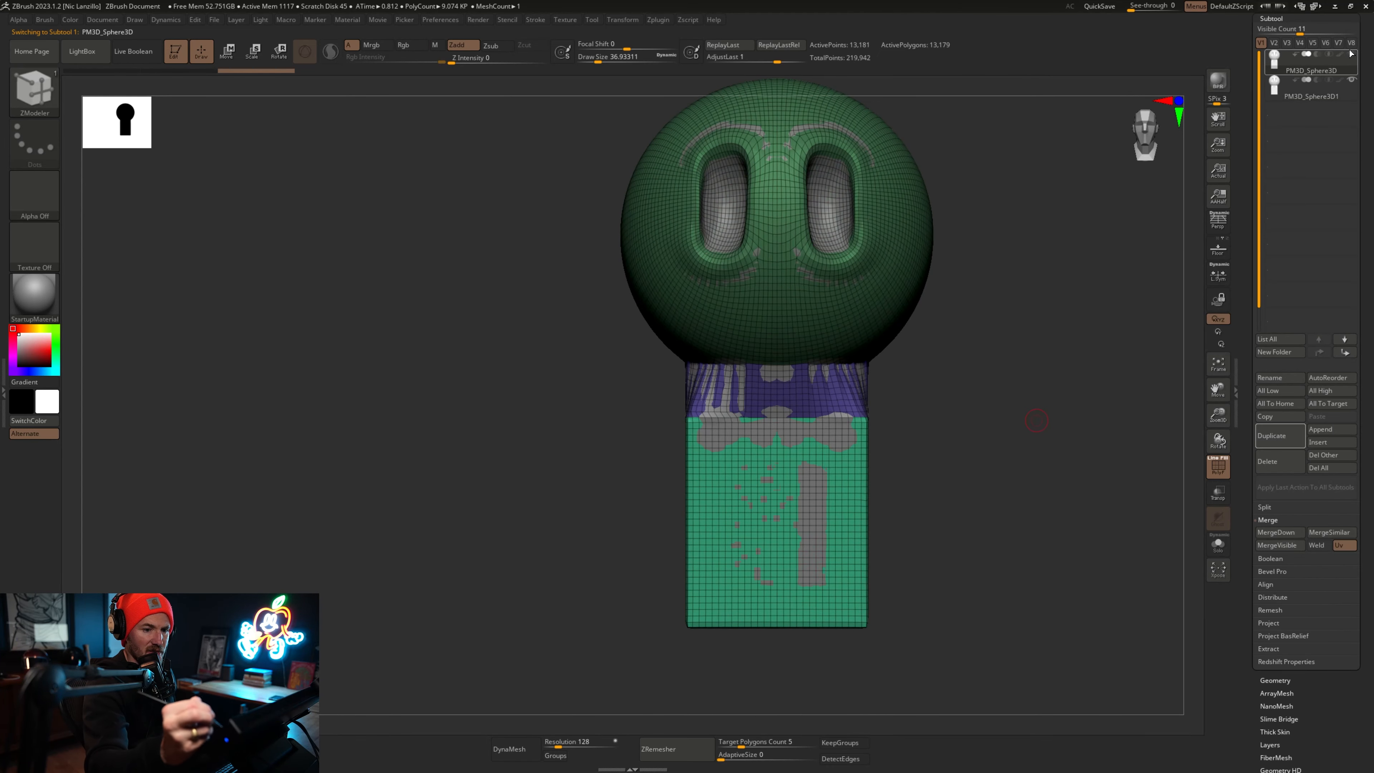
left_click(1351, 54)
key("e")
mouse_move(715, 237)
left_mouse_down()
mouse_move(405, 255)
mouse_move(378, 349)
left_mouse_up()
mouse_move(992, 474)
left_mouse_down("alt")
mouse_move(1105, 477)
mouse_move(1052, 385)
left_mouse_up("alt")
key("q")
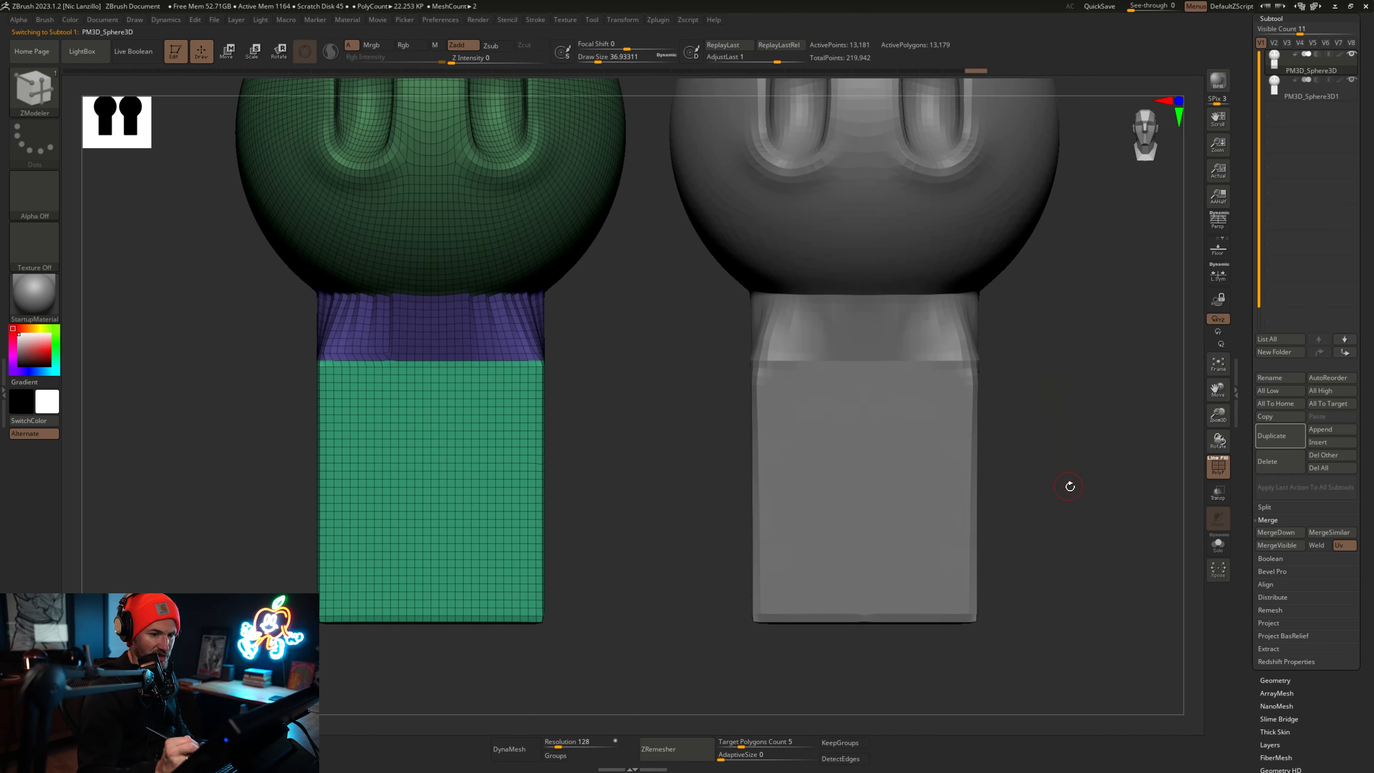
left_click_drag(1072, 474, 1137, 531, "alt")
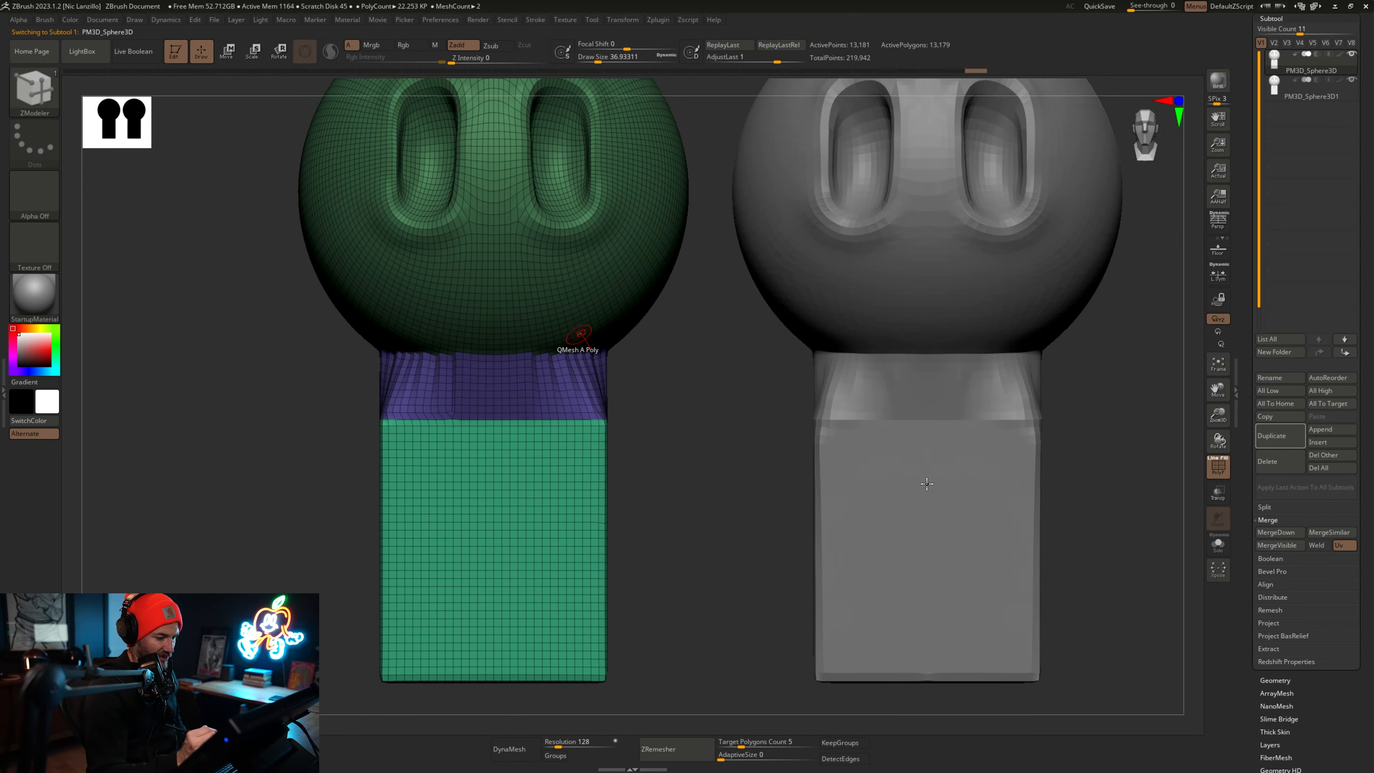
Compare the neck topology of the original and remeshed subtools, raise Draw Size to about 140, and leave the remeshed one selected.
left_click(947, 486, "alt")
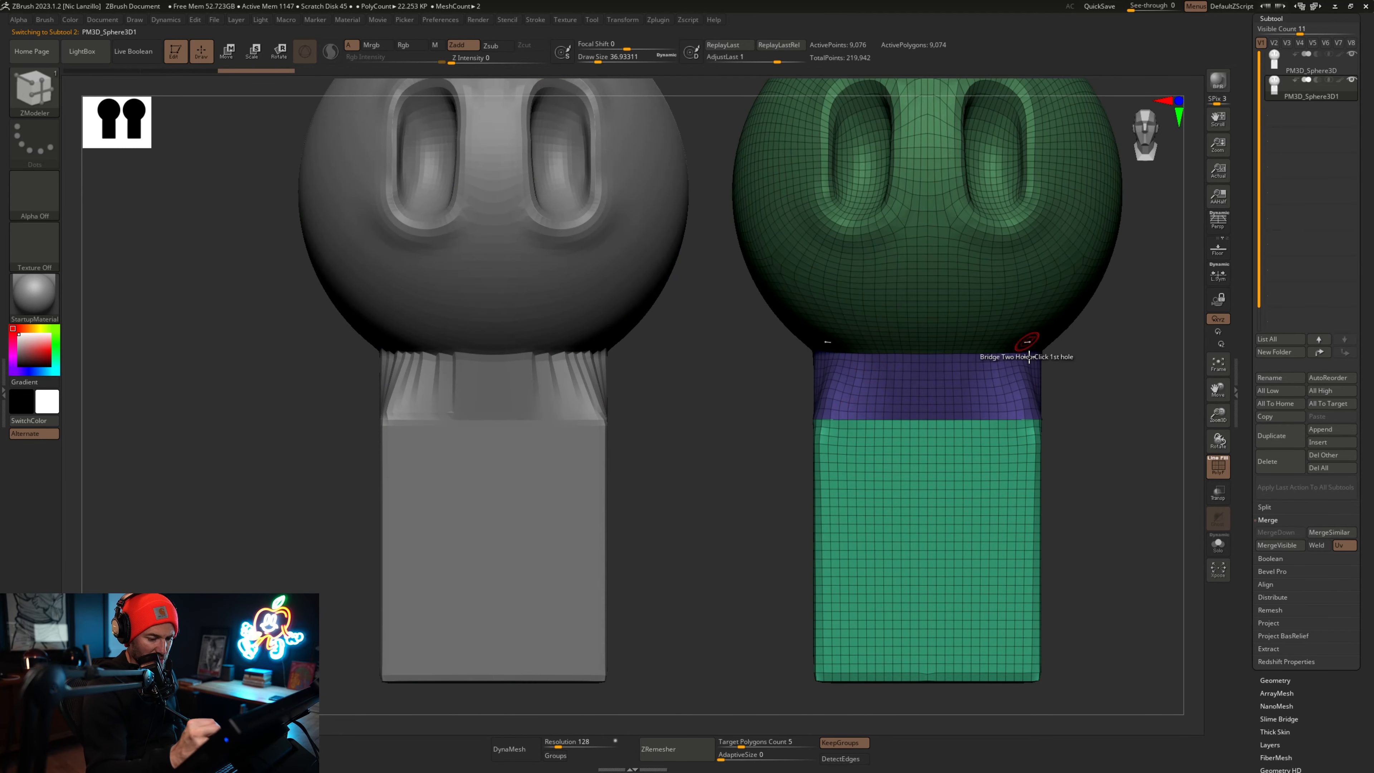
left_click(543, 558, "alt")
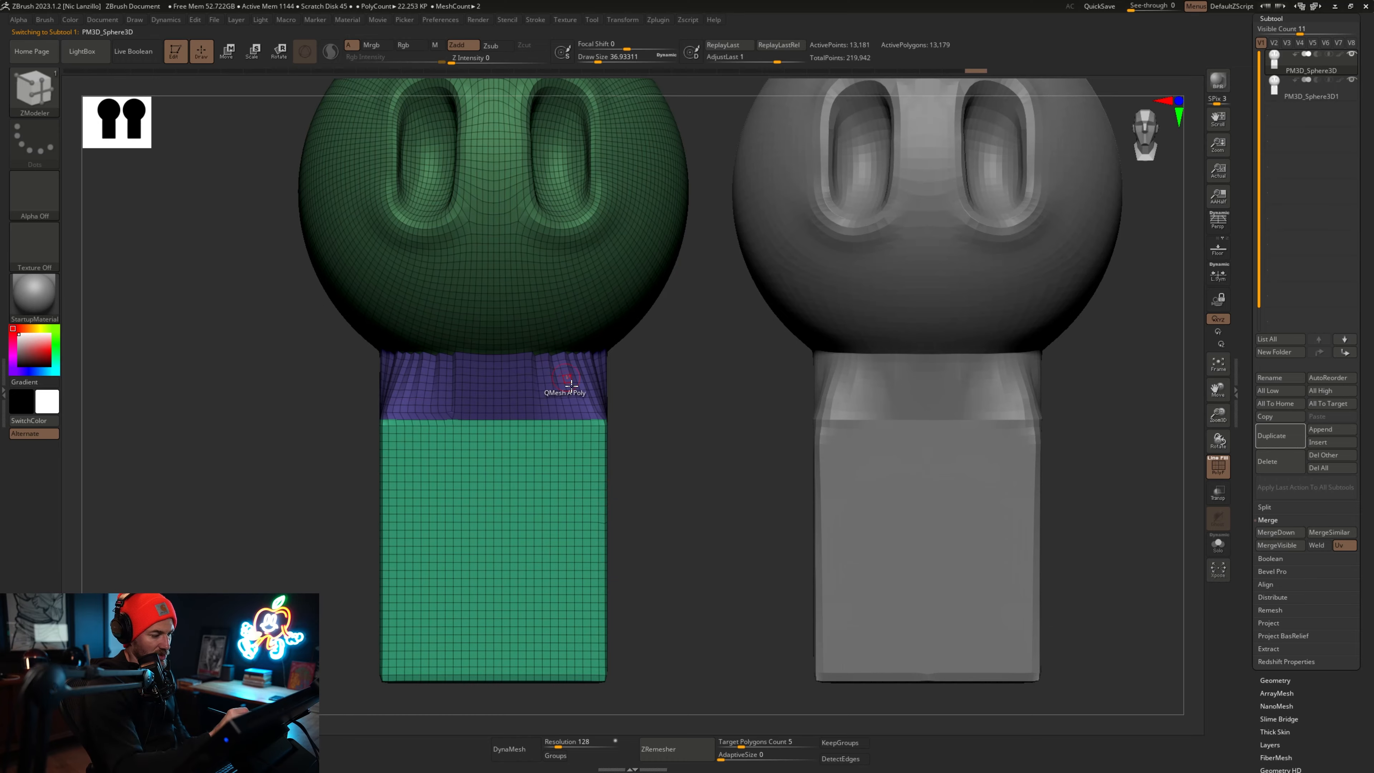
left_click_drag(679, 473, 685, 467)
key("s")
left_click_drag(1072, 455, 1088, 457)
left_click(958, 506, "alt")
left_click_drag(1037, 500, 1102, 489)
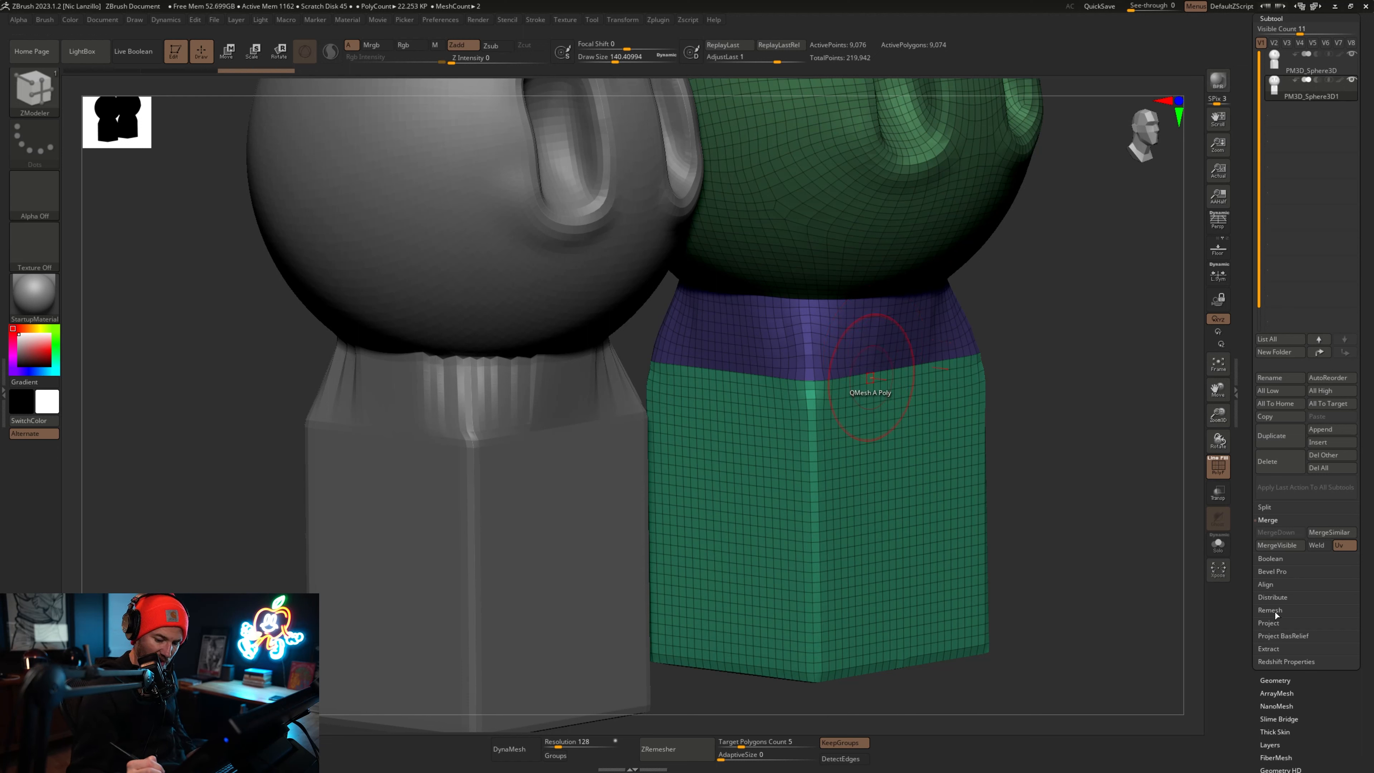
Open the Project settings, hide the polyframe, and smooth the remeshed copy's neck into the sphere and block.
left_click(1270, 622)
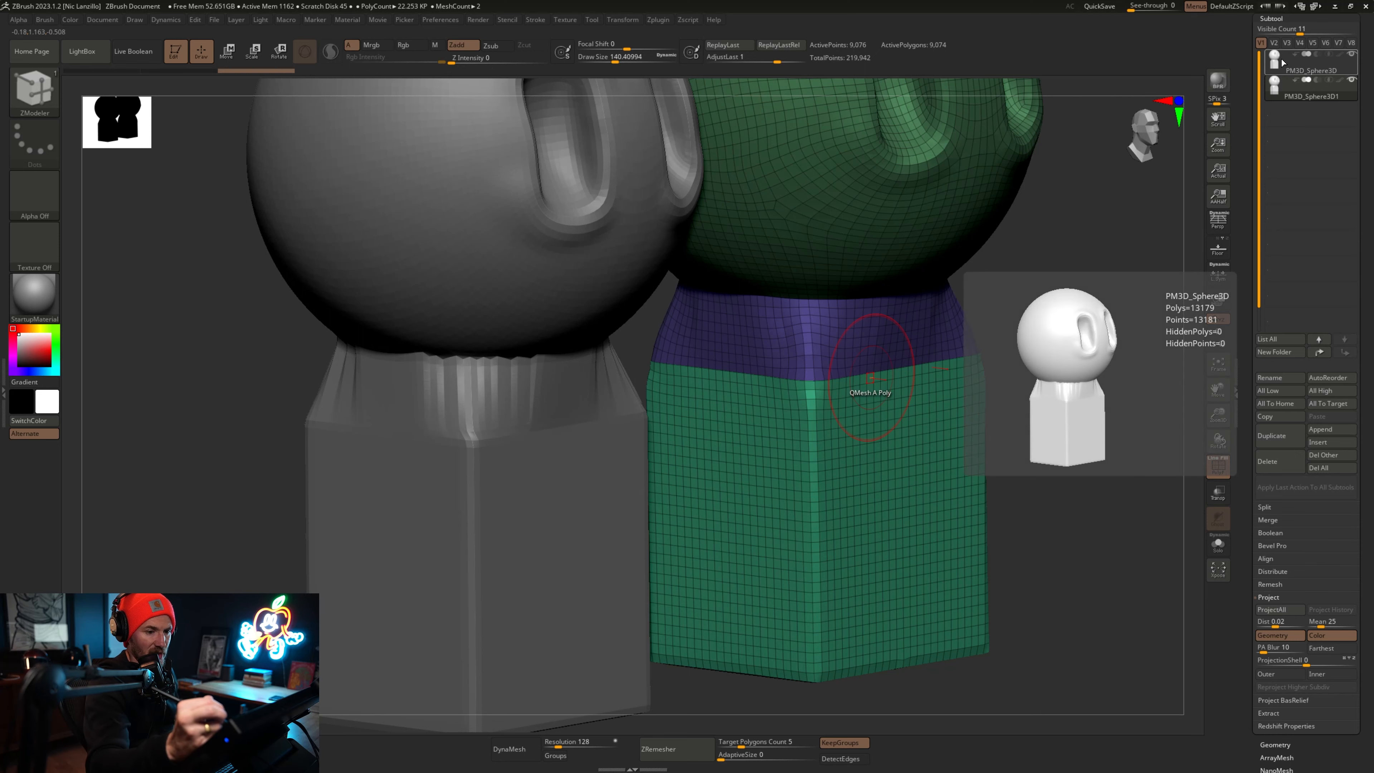
mouse_move(1082, 451)
left_mouse_down()
mouse_move(1109, 444)
mouse_move(969, 469)
mouse_move(1036, 481)
left_mouse_up()
key("shift+f")
mouse_move(1013, 418)
left_mouse_down()
mouse_move(971, 406)
mouse_move(950, 366)
mouse_move(877, 387)
mouse_move(865, 464)
mouse_move(887, 444)
left_mouse_up()
left_click_drag(649, 447, 881, 452, "shift")
left_click_drag(681, 622, 768, 630)
mouse_move(898, 482)
left_mouse_down("shift")
mouse_move(907, 448)
mouse_move(834, 408)
mouse_move(884, 389)
mouse_move(893, 470)
left_mouse_up("shift")
left_click_drag(606, 631, 807, 602)
mouse_move(879, 508)
left_mouse_down("shift")
mouse_move(866, 428)
mouse_move(776, 403)
mouse_move(816, 451)
mouse_move(708, 546)
mouse_move(727, 533)
left_mouse_up("shift")
left_click_drag(1115, 466, 1036, 512, "shift")
Divide the remeshed copy up to subdivision level 3 and raise the original subtool to level 3 as well.
left_click(1274, 744)
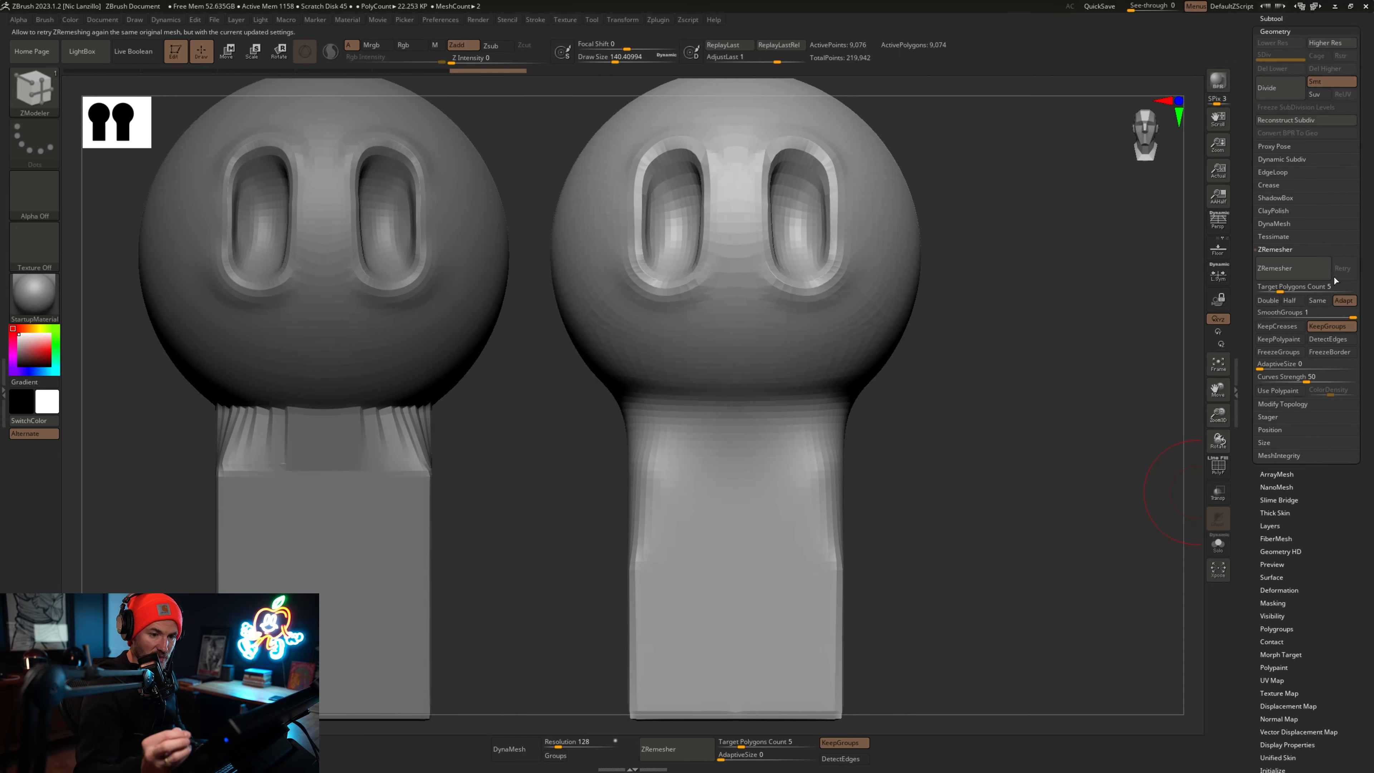
left_click(1283, 98)
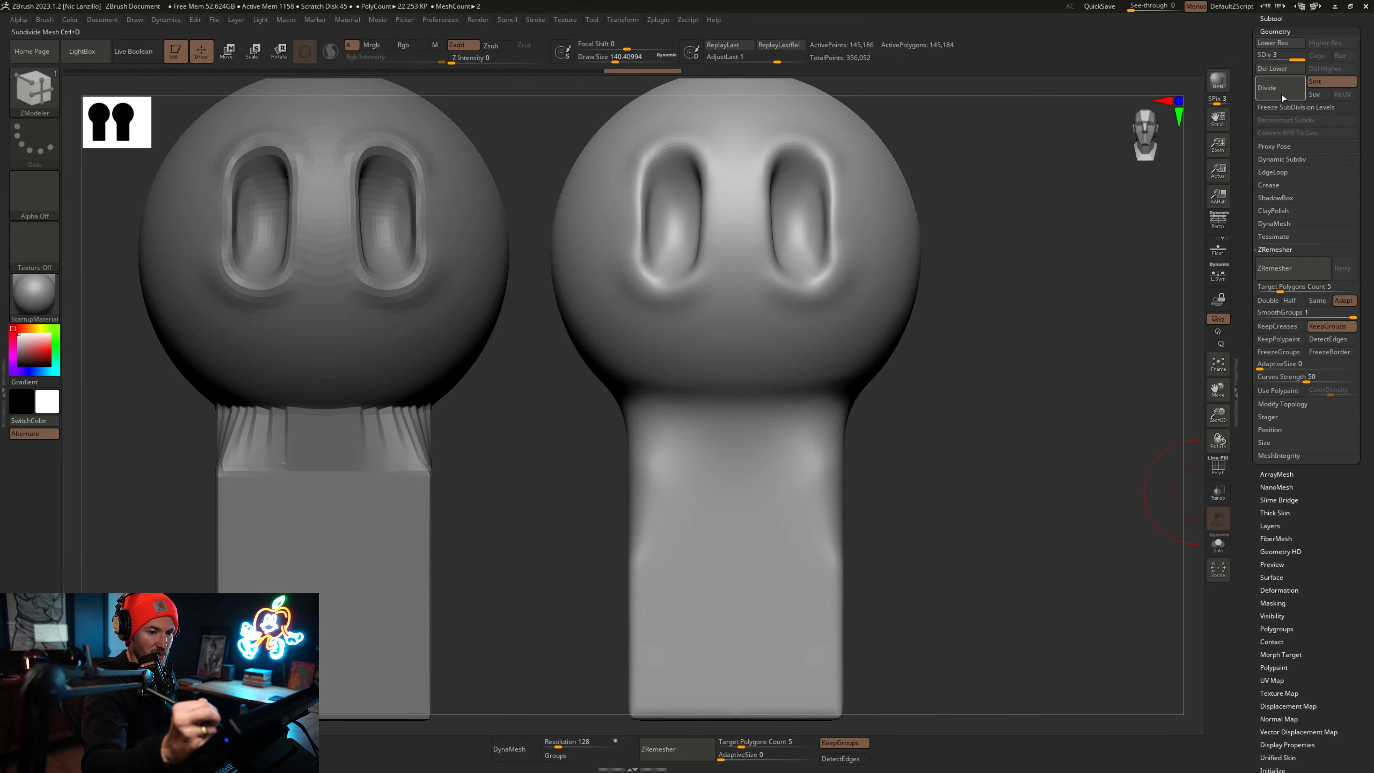
left_click_drag(1061, 463, 1105, 470, "alt")
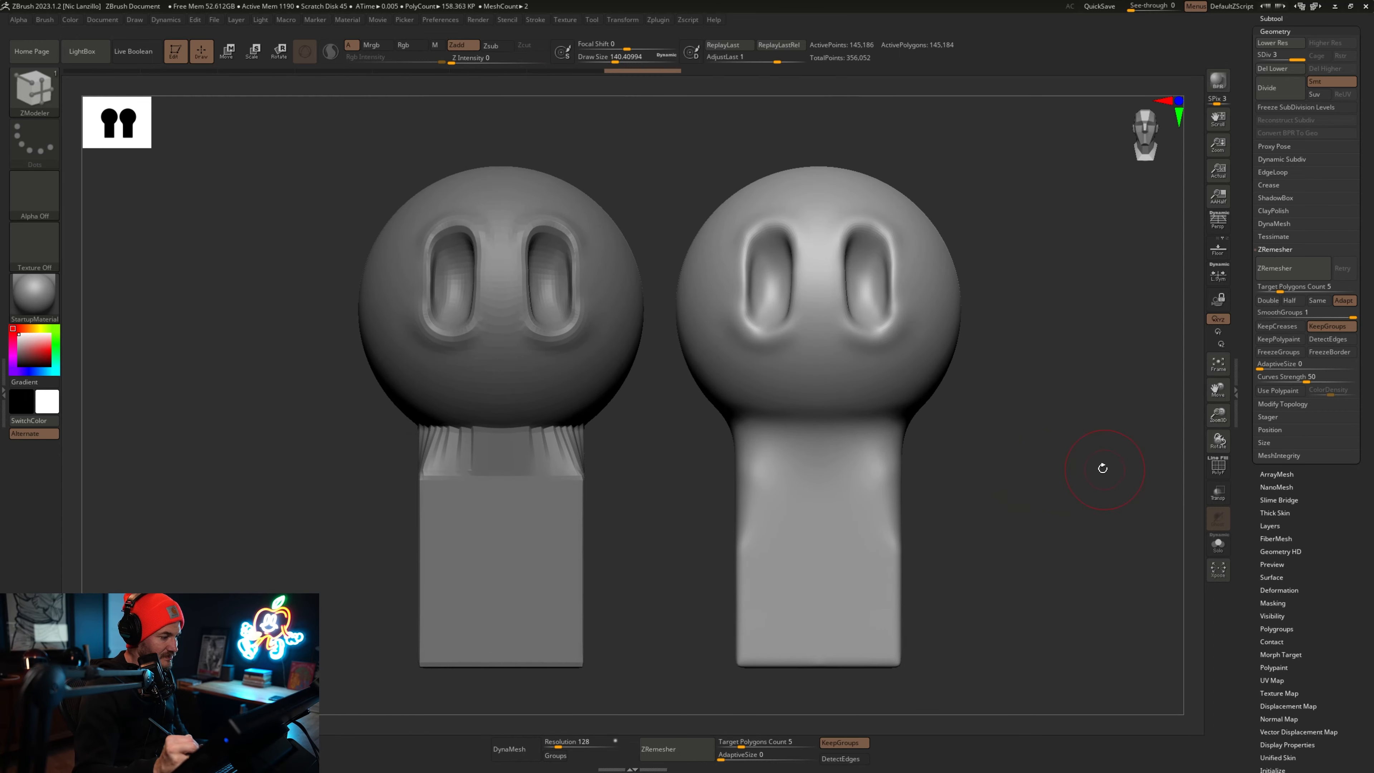
left_click(587, 373, "alt")
key("d")
key("d")
left_click_drag(1021, 519, 1081, 514)
Select the remeshed copy, display its polyframe, and lower it to subdivision level 1.
left_click(878, 541, "alt")
left_click_drag(1083, 529, 1060, 492)
key("shift+f")
left_click(1263, 58)
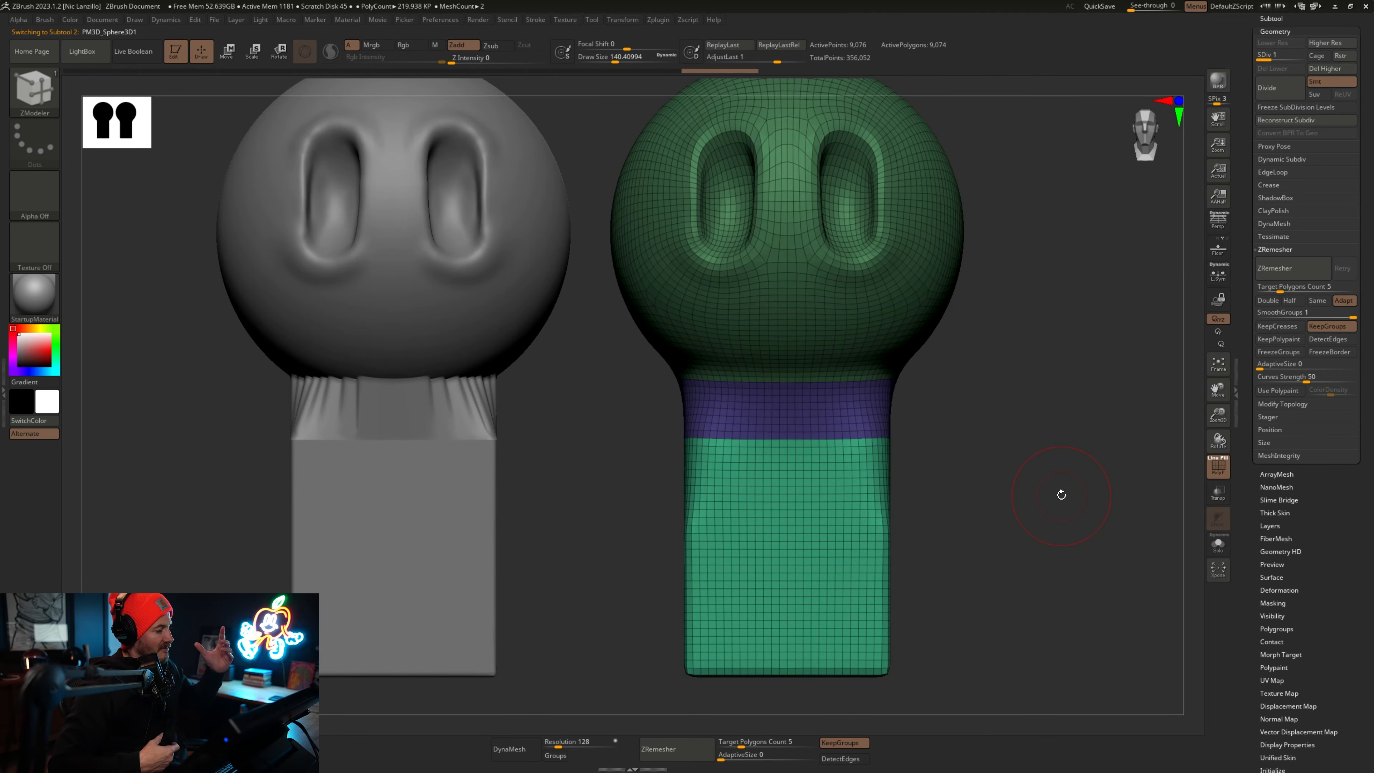